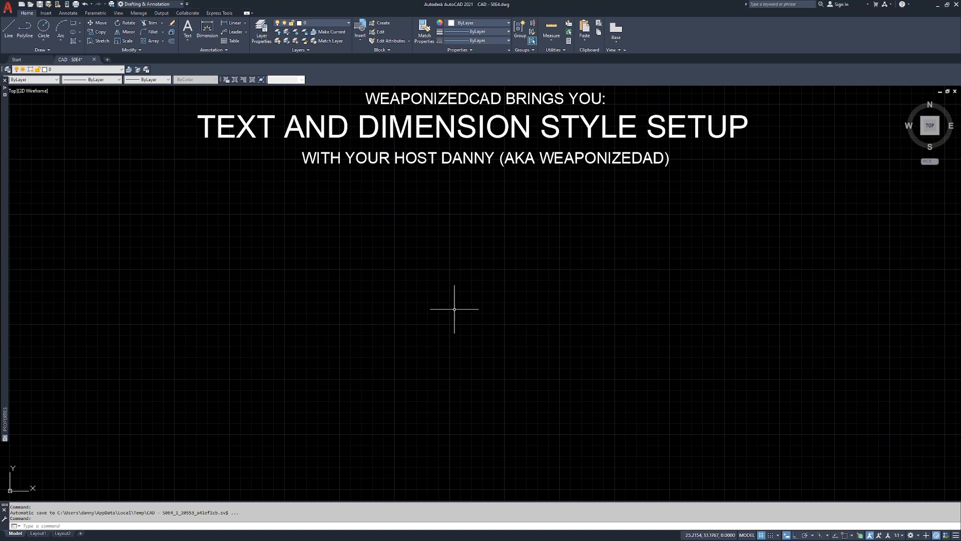
Start a multiline text object and define a wide text box below the title lines
click(418, 322)
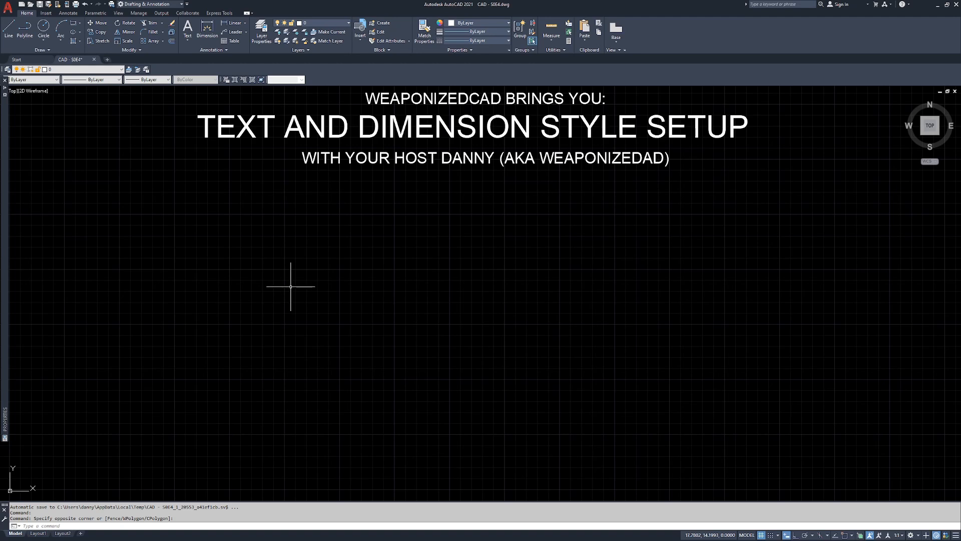
text(mtext)
key(Return)
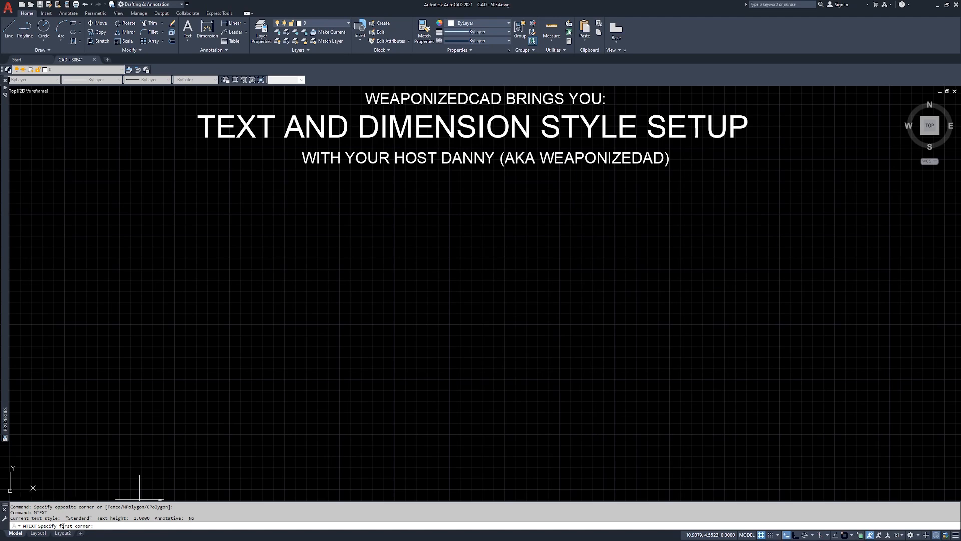
click(233, 241)
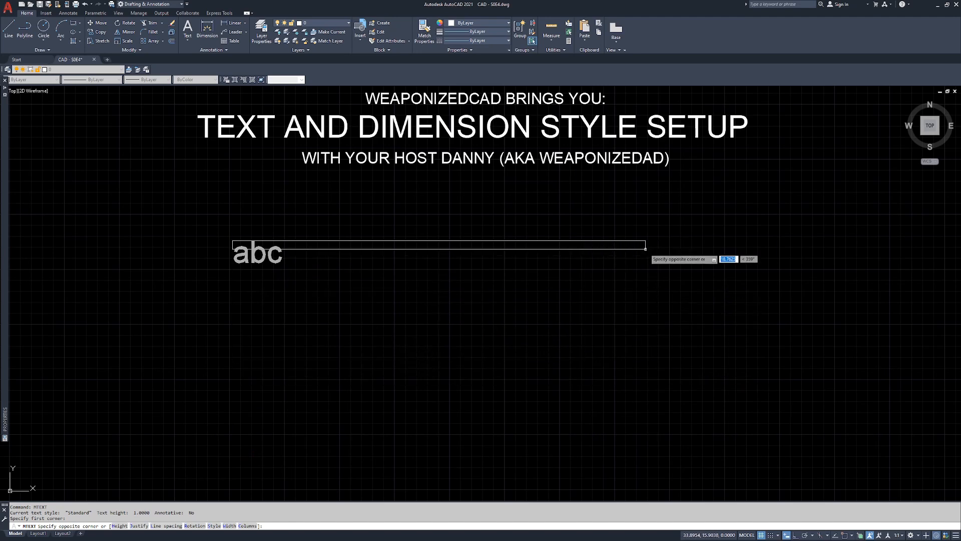
click(661, 425)
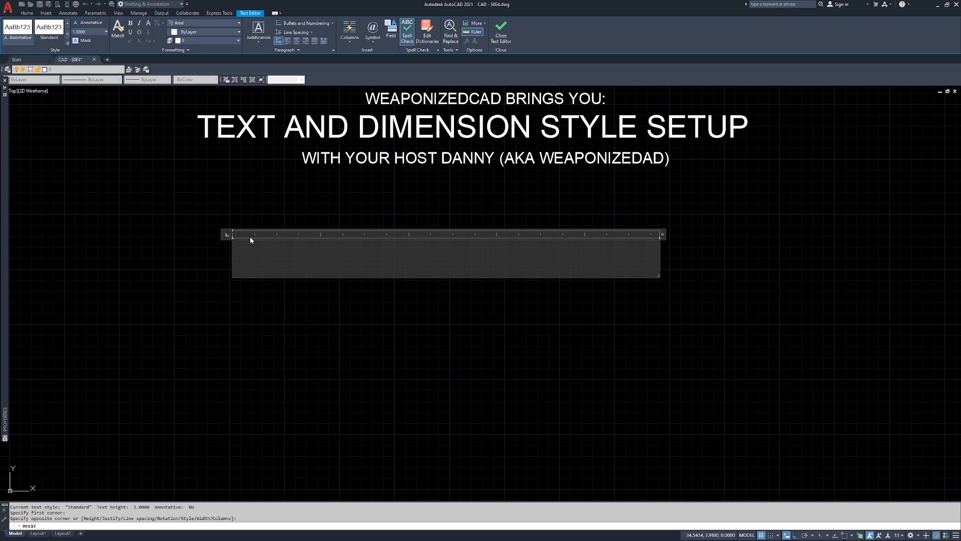
text(This is only a tes)
key(BackSpace)
key(BackSpace)
key(BackSpace)
key(BackSpace)
key(BackSpace)
key(BackSpace)
key(BackSpace)
key(BackSpace)
key(BackSpace)
key(BackSpace)
key(BackSpace)
key(BackSpace)
key(BackSpace)
key(BackSpace)
key(BackSpace)
key(BackSpace)
key(BackSpace)
key(BackSpace)
Enter "THIS IS ONLY A TEST." in capitals in the multiline text box and finish the text
text(THIS I)
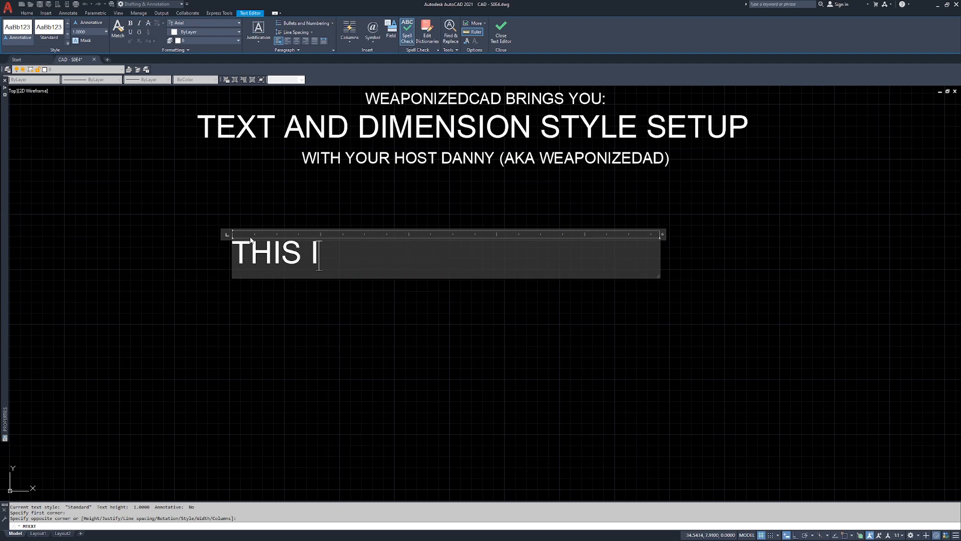
text(S ONLY A TEST)
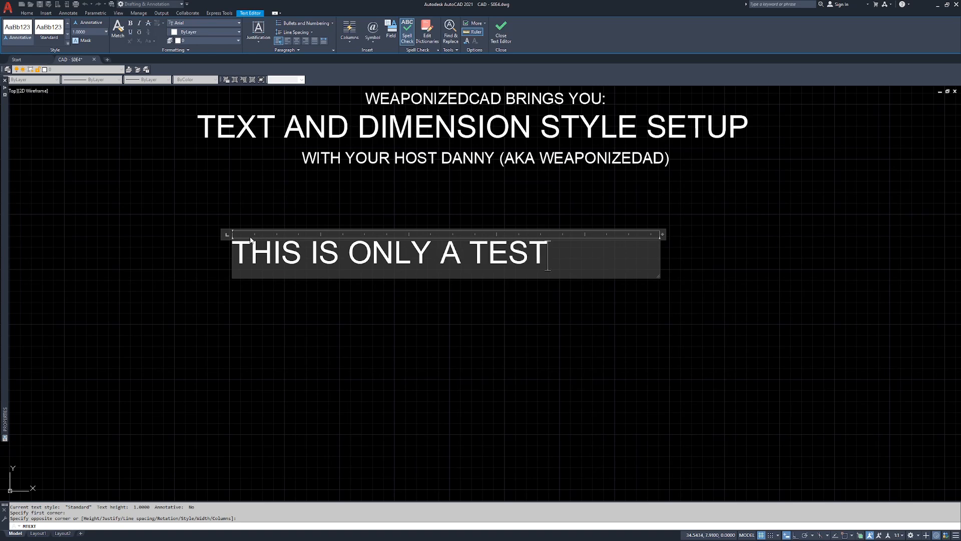
text(.)
key(Return)
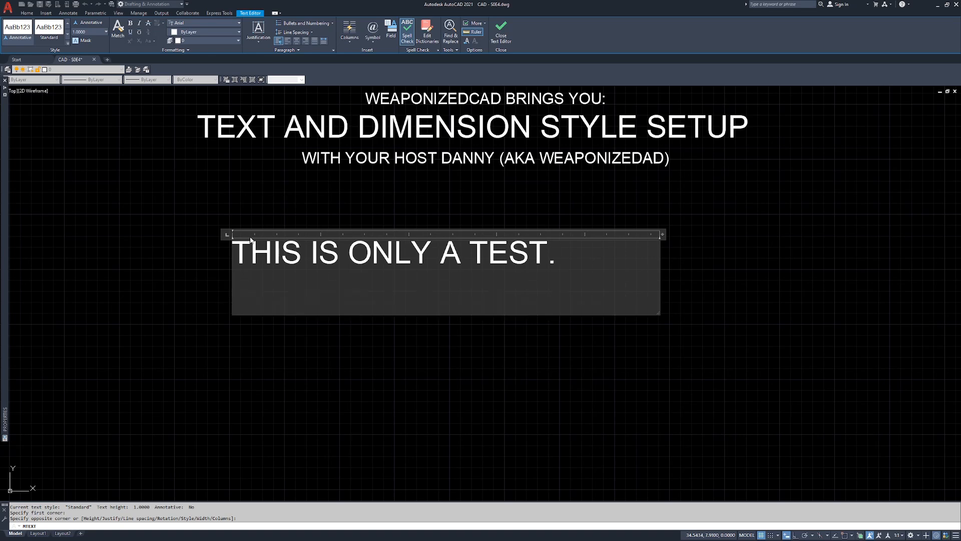
key(BackSpace)
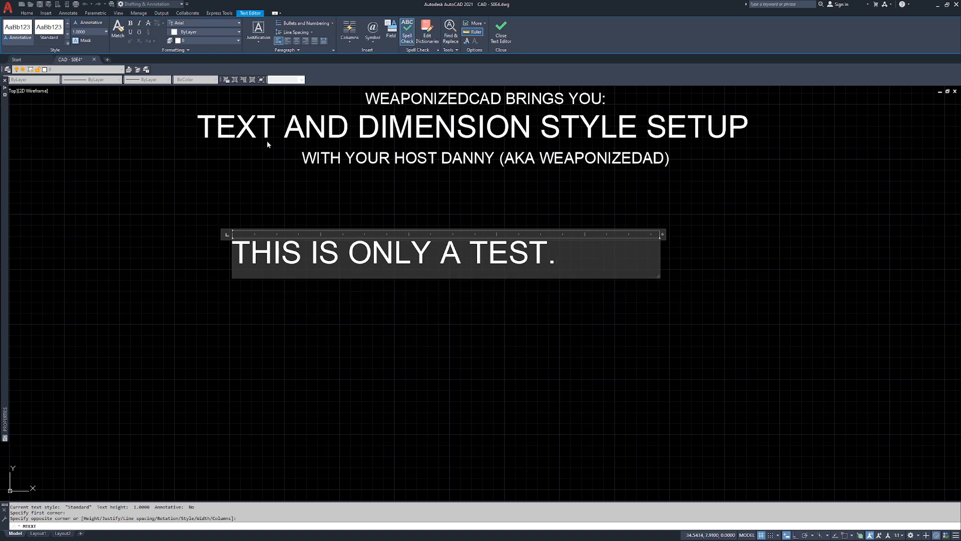
click(567, 338)
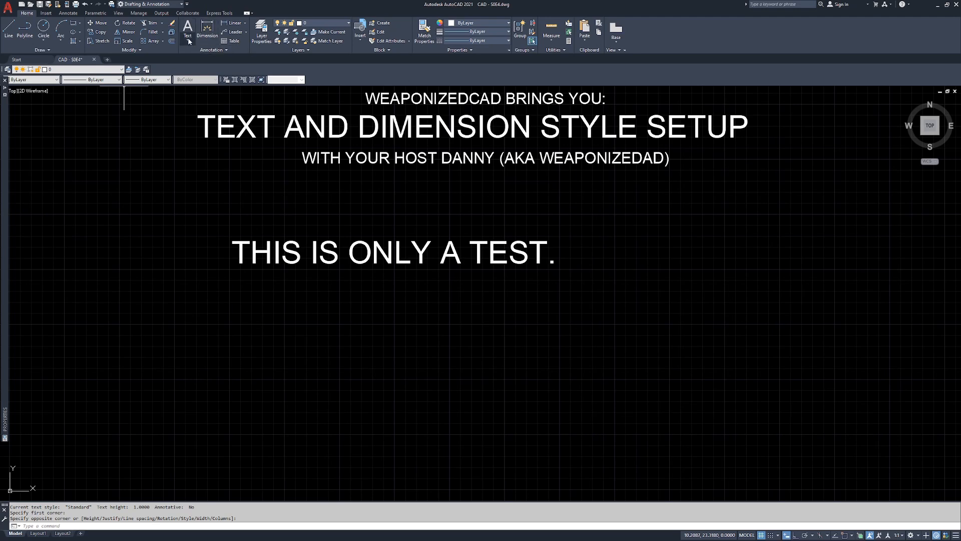
Start a single-line text aligned below the start of the multiline text, with a horizontal rotation set using Ortho
click(189, 39)
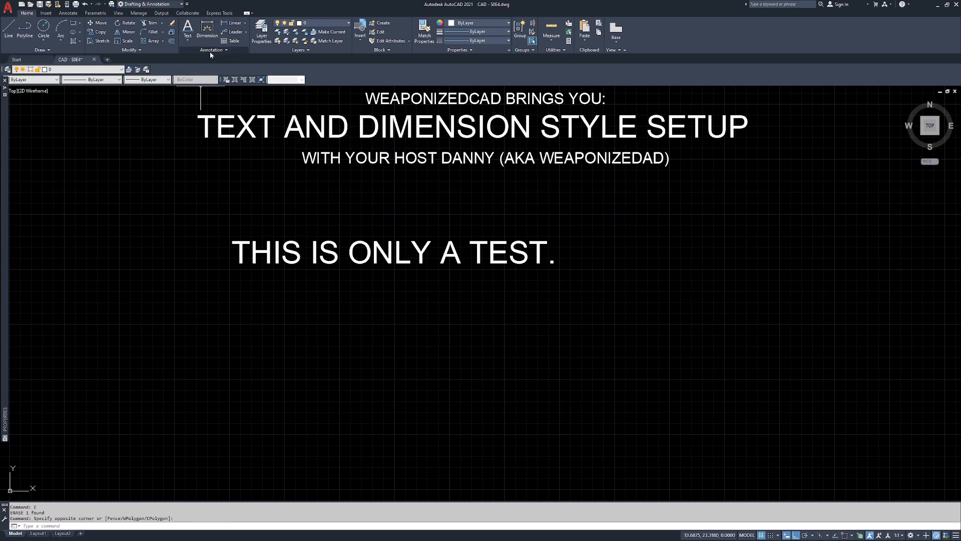
key(ctrl)
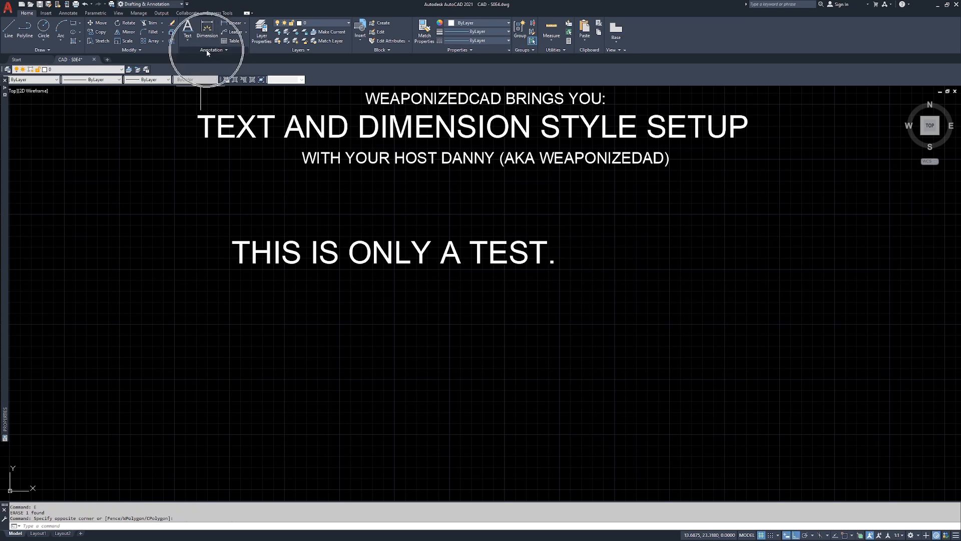
click(190, 41)
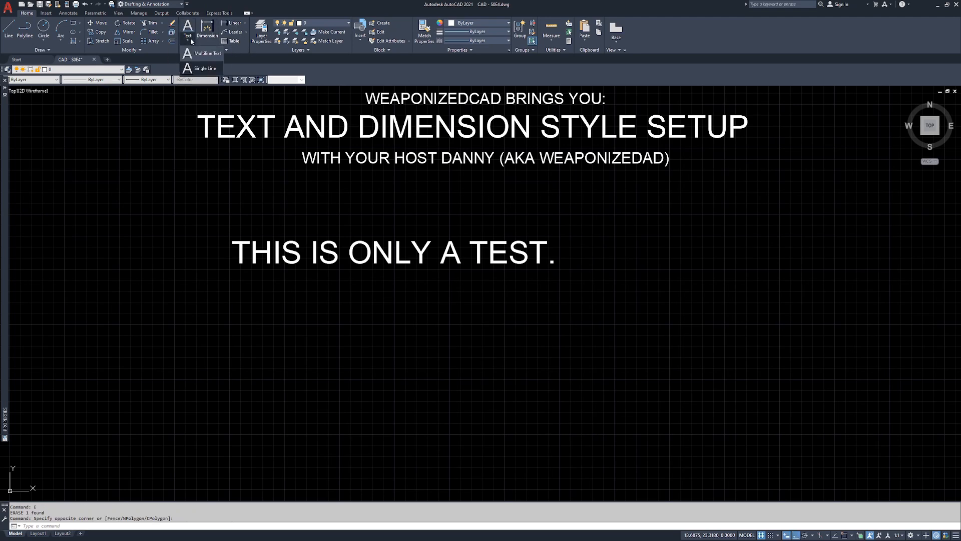
click(200, 69)
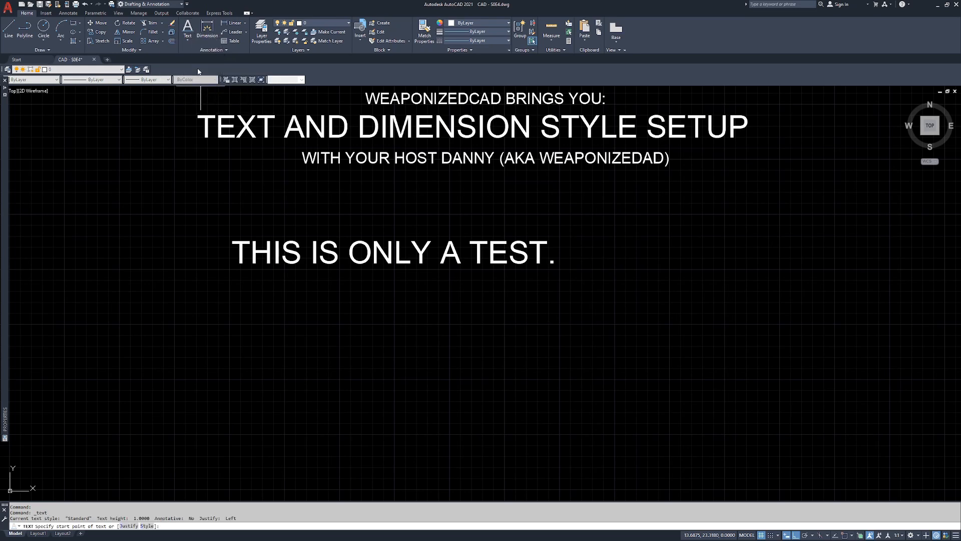
click(232, 318)
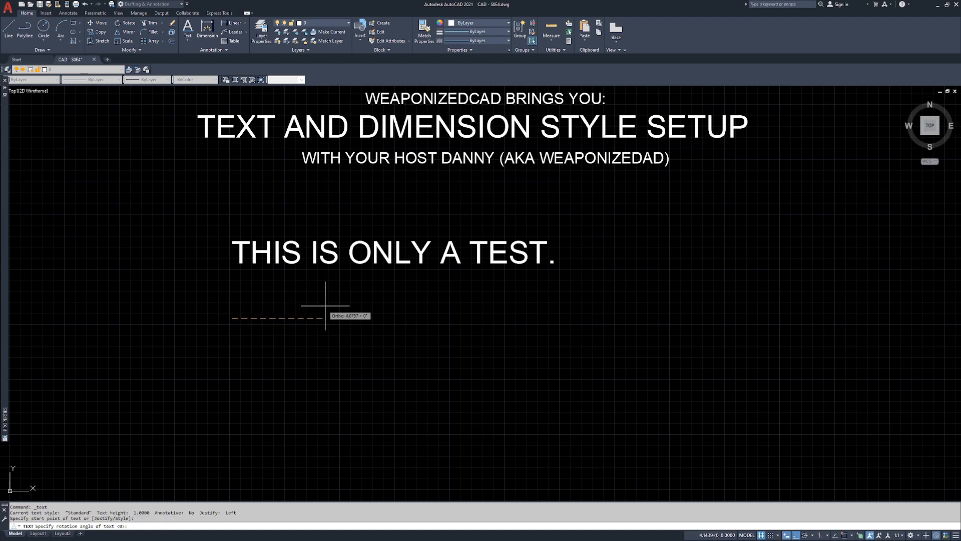
key(F8)
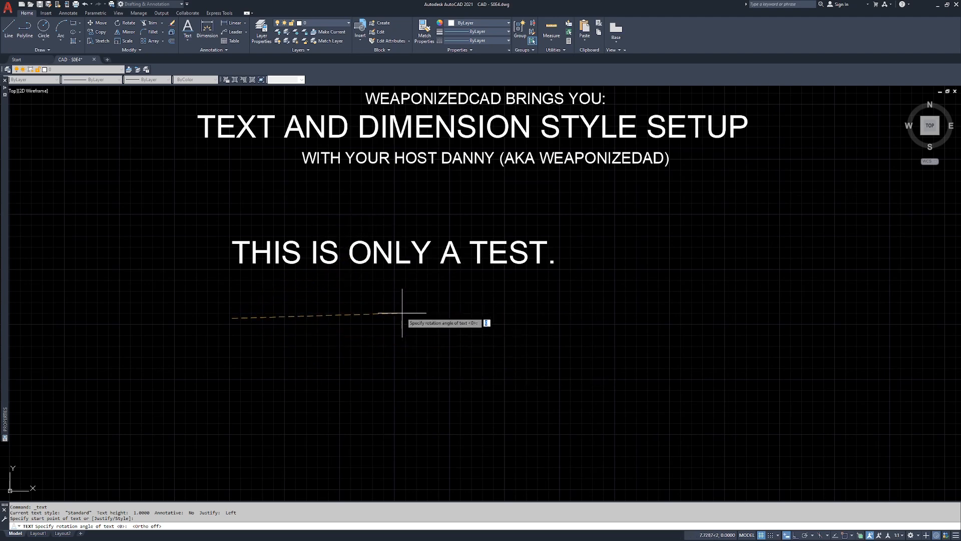
key(F8)
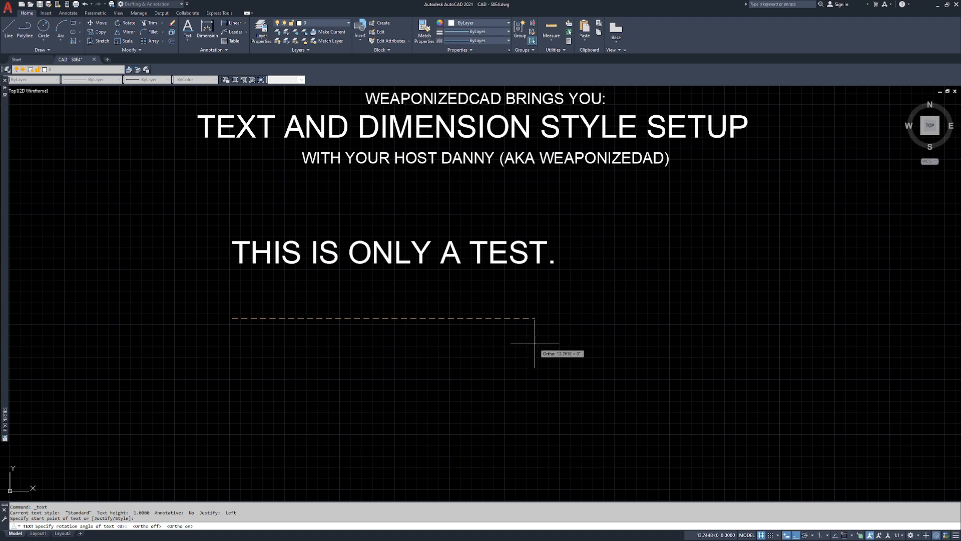
click(571, 338)
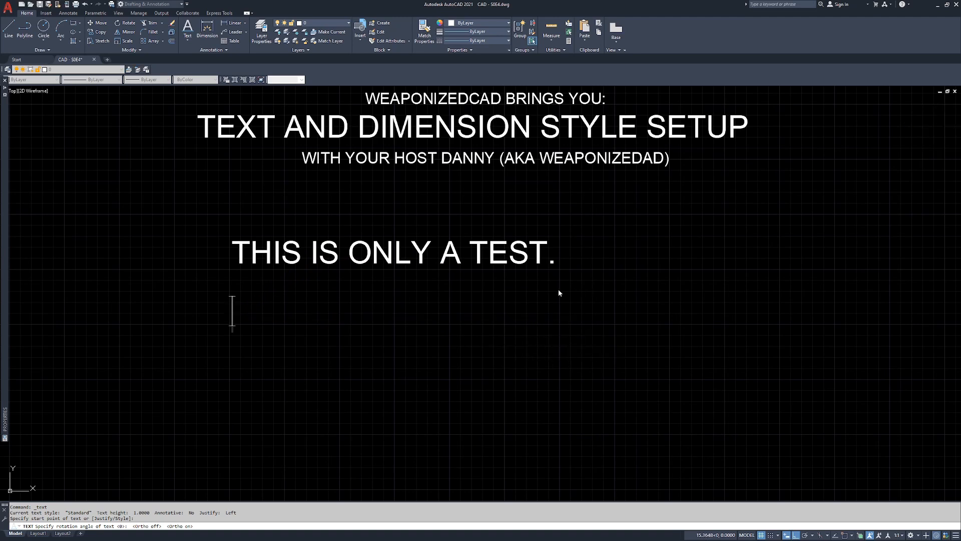
Enter "THIS IS ONLY A TEST." and "THIS IS ANOTHER TEST." as two single-line text rows and end the command
text(THIS IS ONLY )
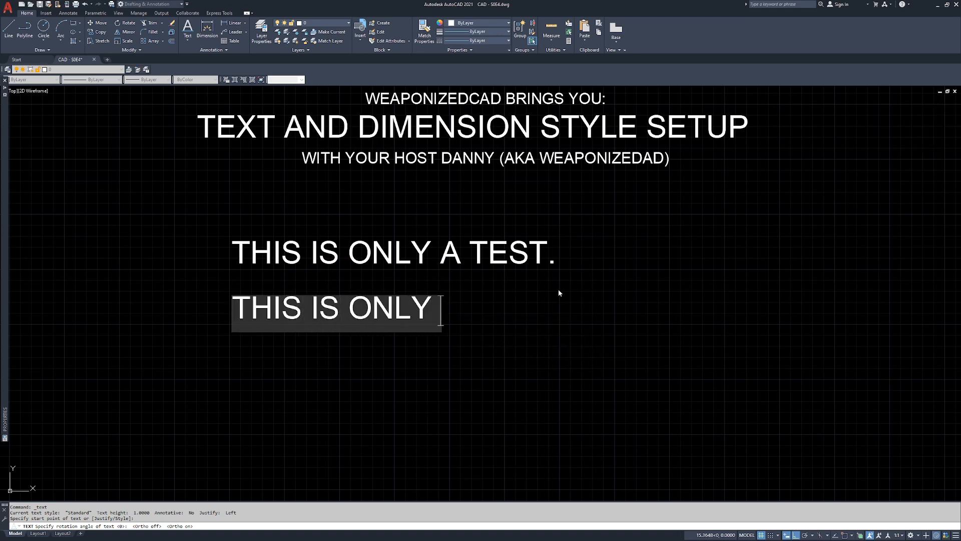
text(A TEST.)
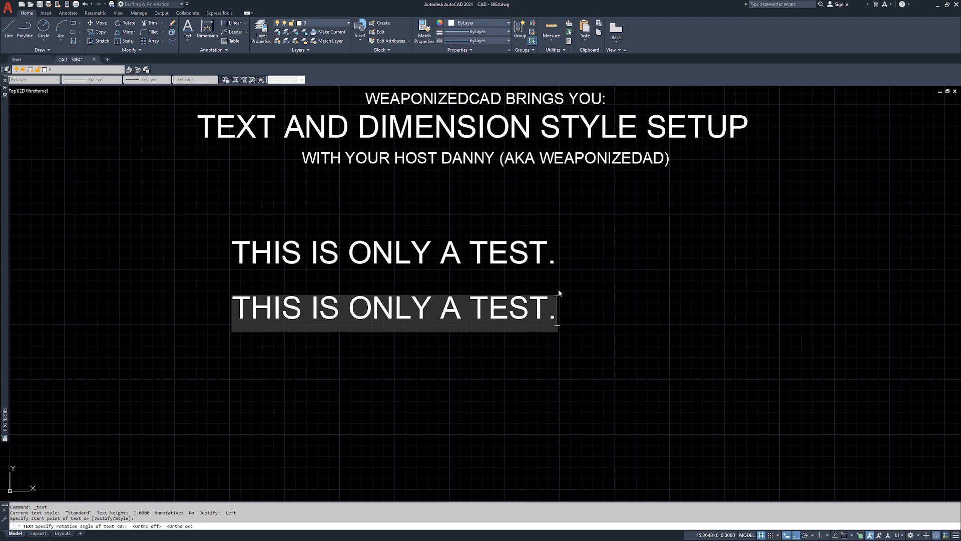
key(Return)
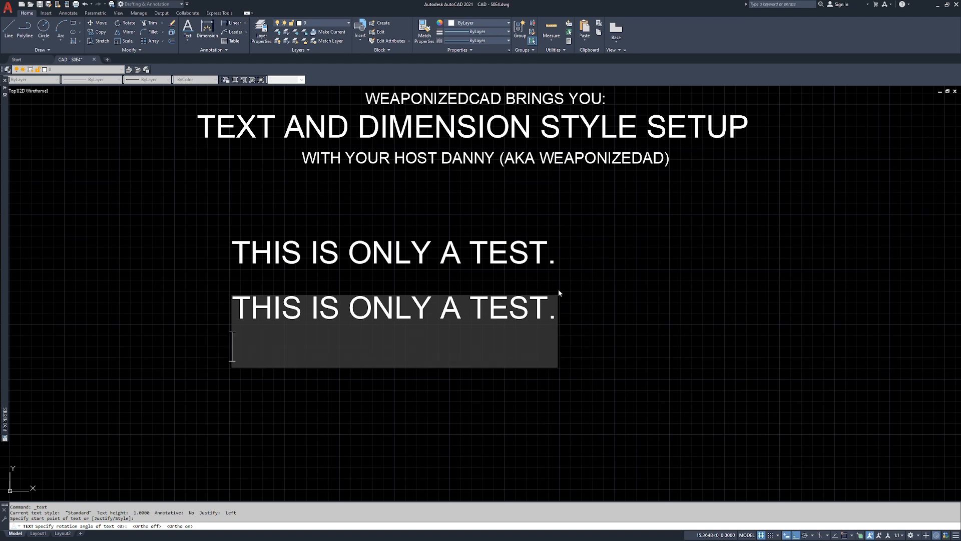
text(TH)
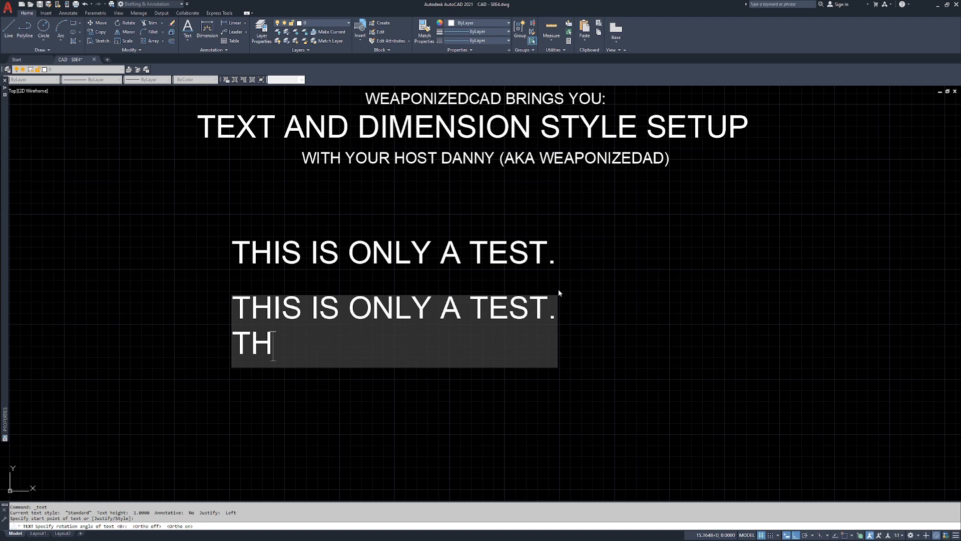
text(IS IS ANOTHER TEST.)
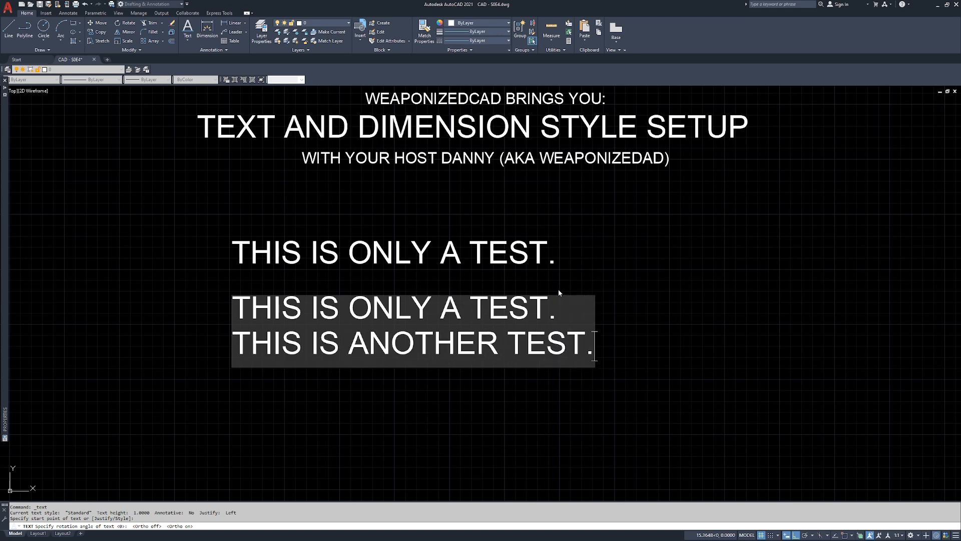
key(Return)
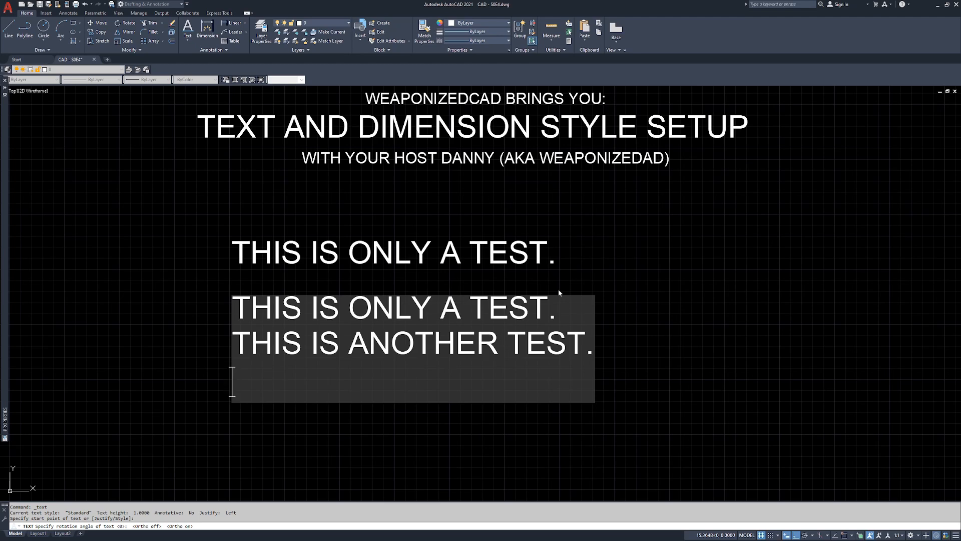
click(257, 382)
key(BackSpace)
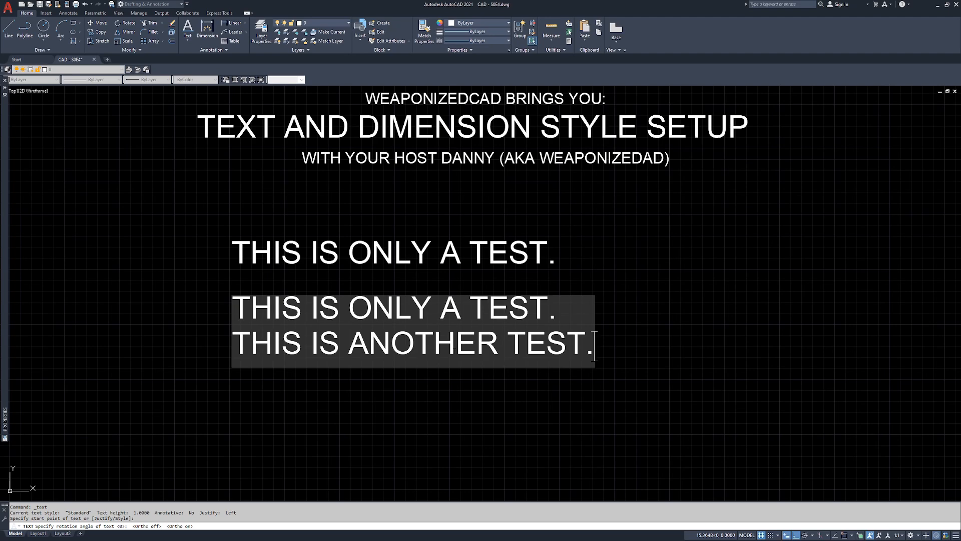
key(Return)
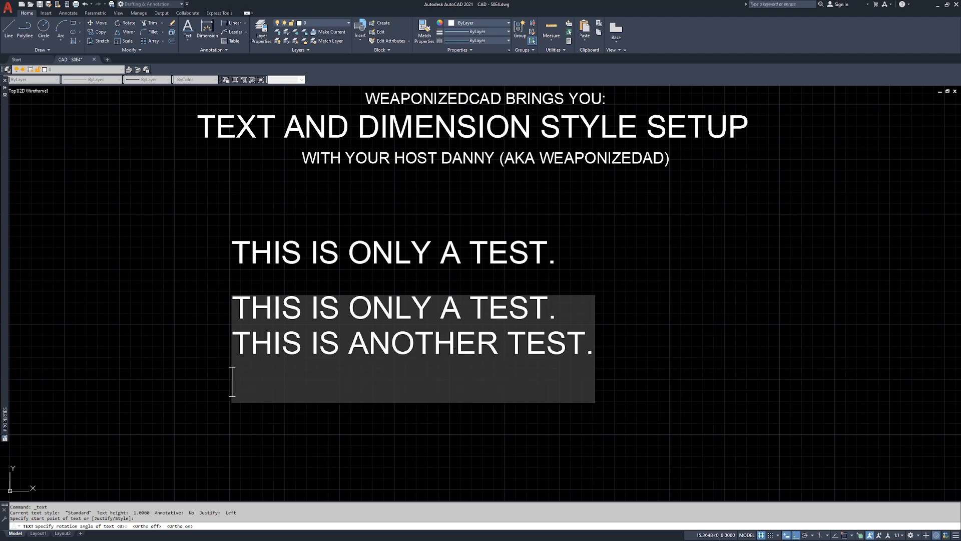
key(Return)
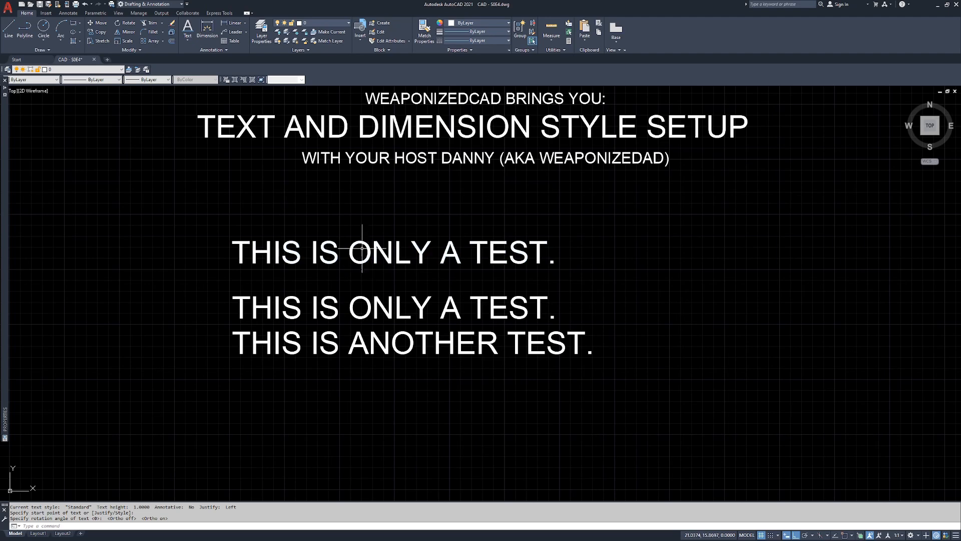
click(379, 252)
click(190, 40)
click(360, 414)
click(362, 401)
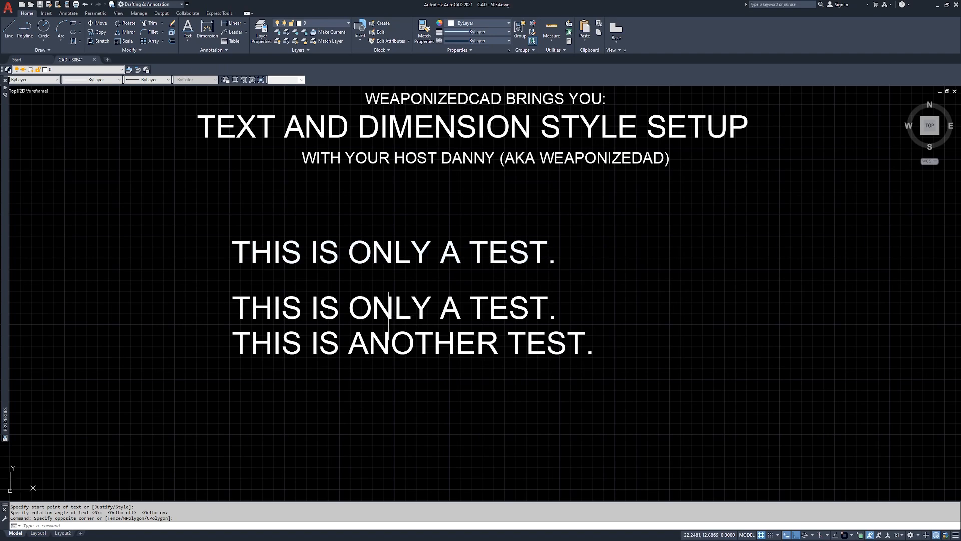
Move the multiline text straight up by about 1.9 units using its insertion grip
click(392, 250)
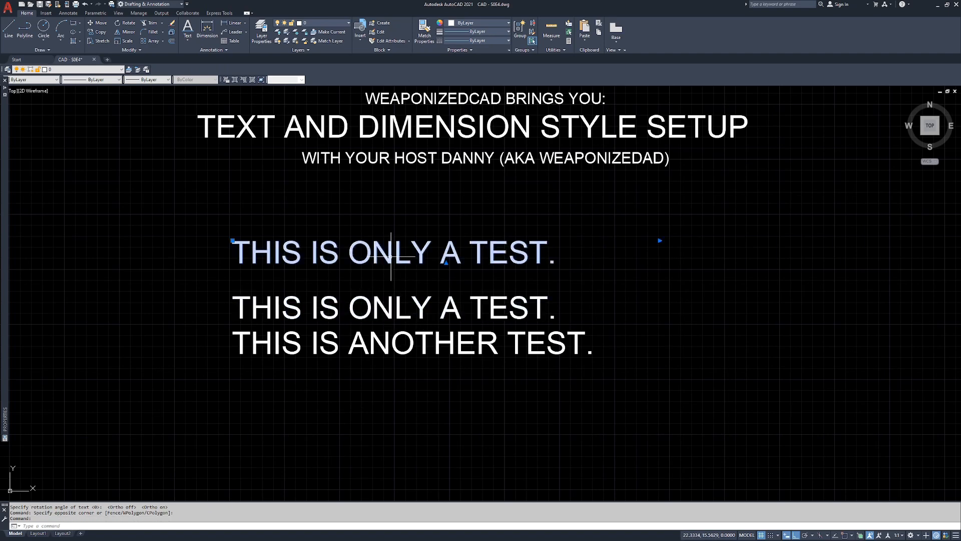
click(231, 241)
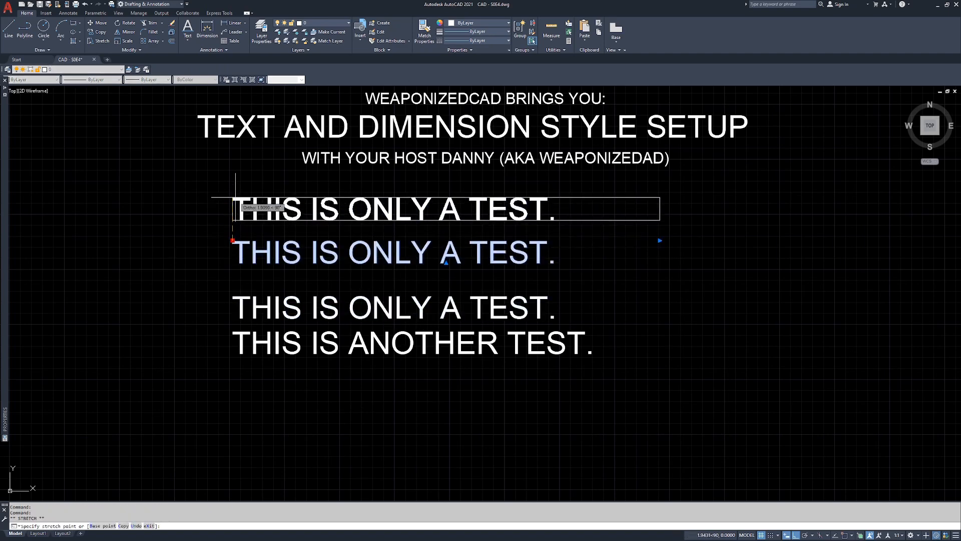
click(232, 198)
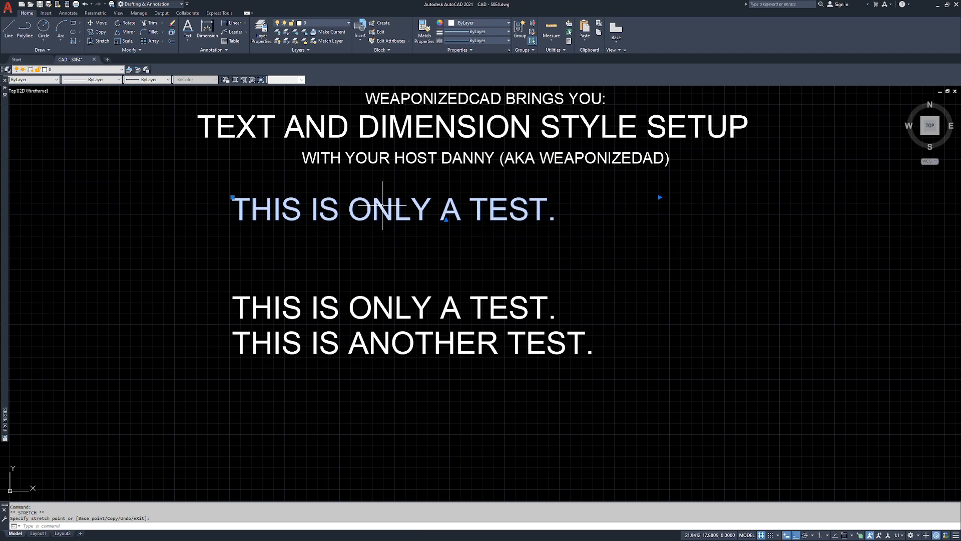
Add "THIS IS ANOTHER TEST." as a second line in the multiline text
double_click(380, 207)
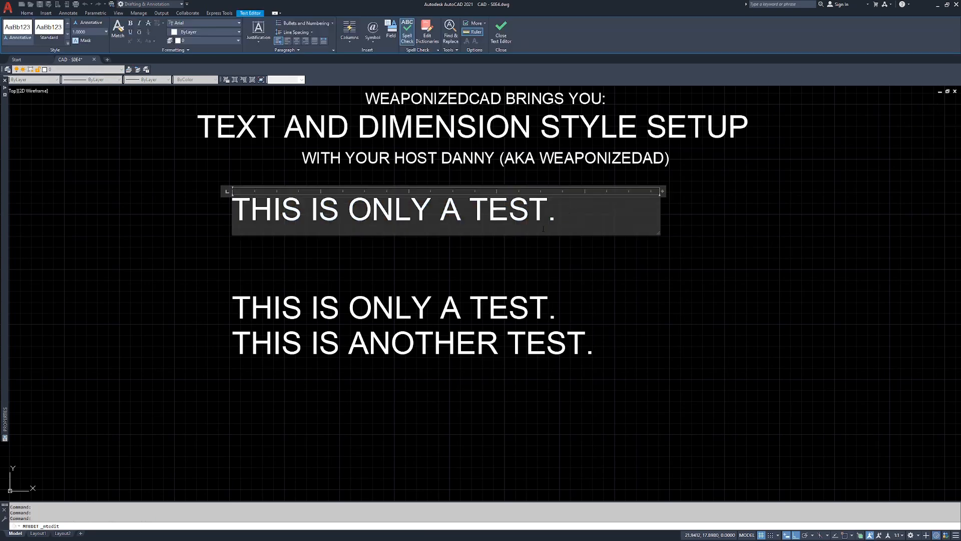
key(Return)
text(THIS IS ANOTHER TEST.)
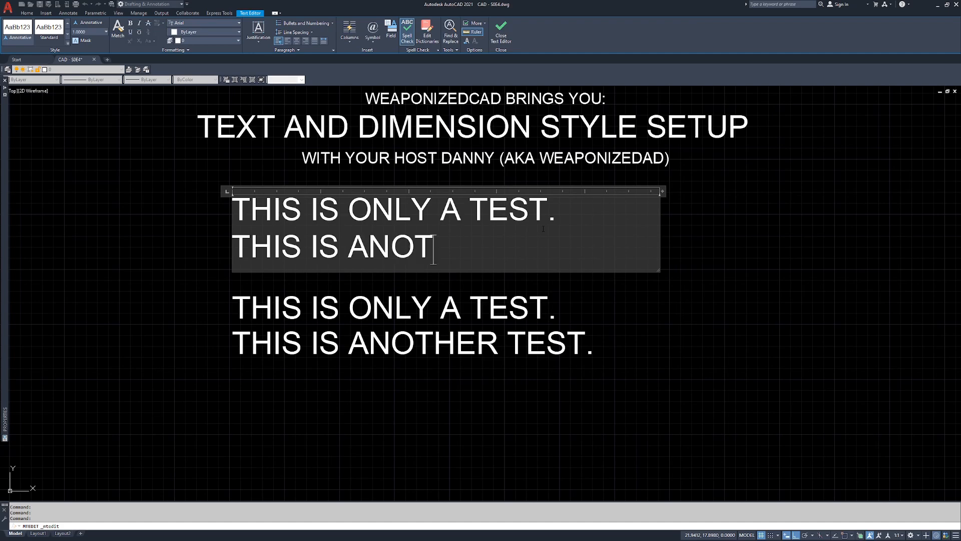
Try out several blank lines below the second line of the multiline text and remove them again
key(Return)
key(Return)
key(Return)
key(Return)
key(Return)
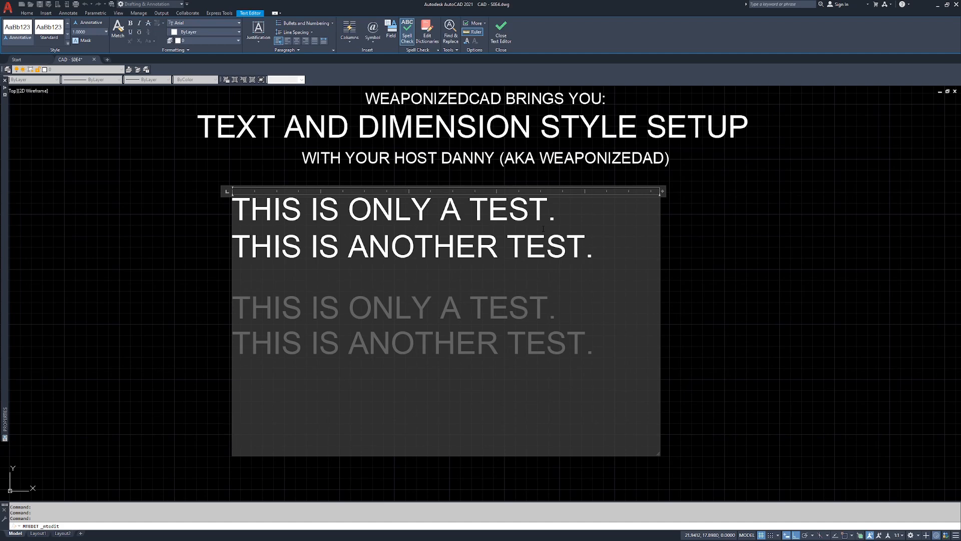
key(BackSpace)
key(BackSpace)
key(BackSpace)
key(BackSpace)
key(BackSpace)
key(BackSpace)
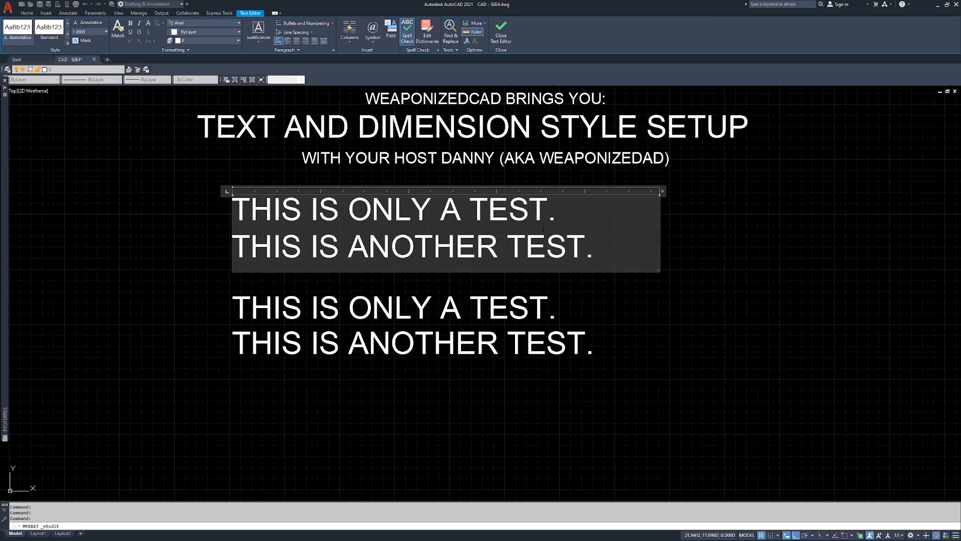
Finish editing the two-line multiline text and keep its content
key(ctrl+Return)
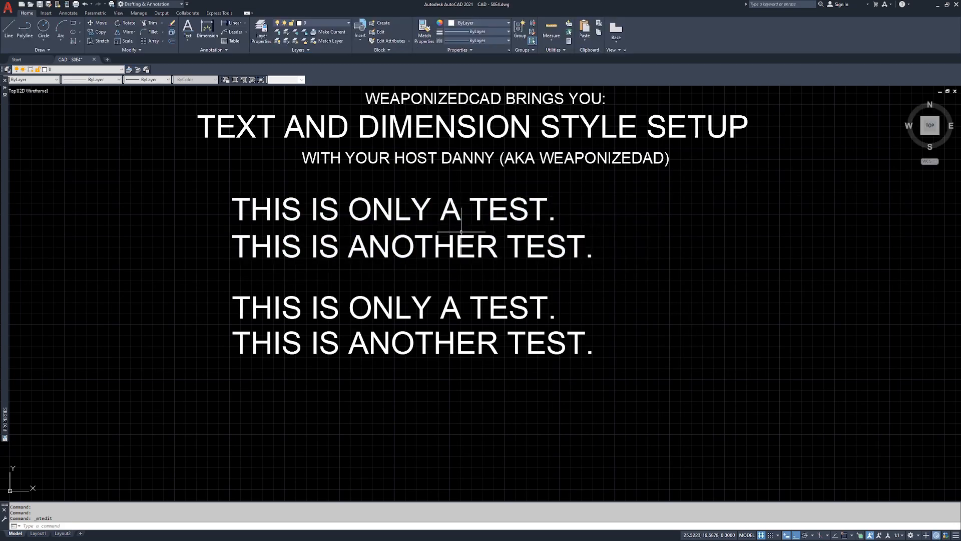
Try moving the upper multiline text sideways by its insertion grip, then leave it in place and deselect it
click(429, 238)
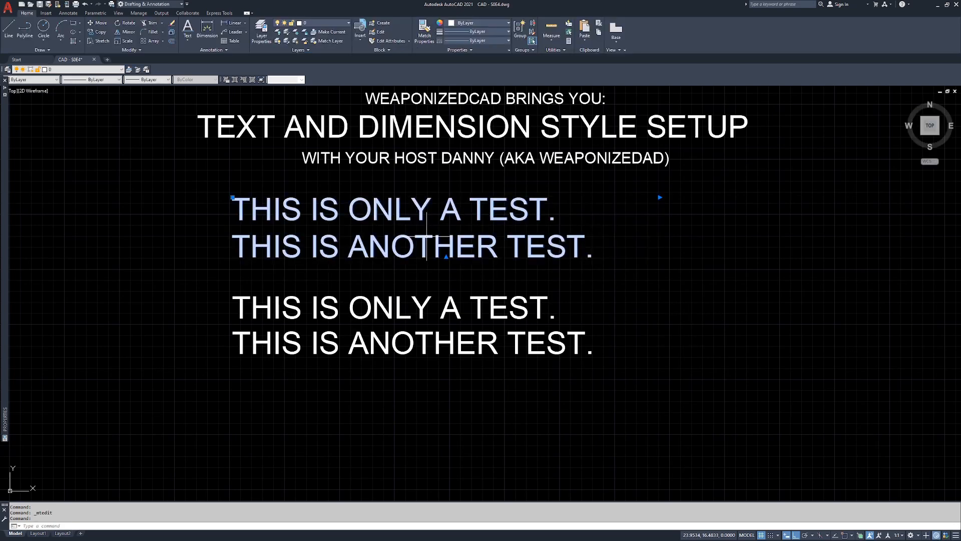
click(233, 198)
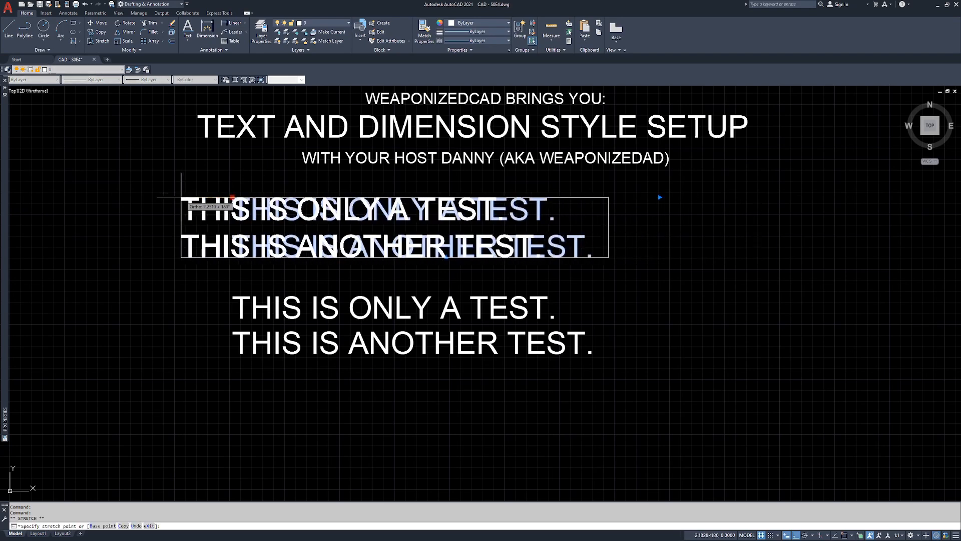
key(Escape)
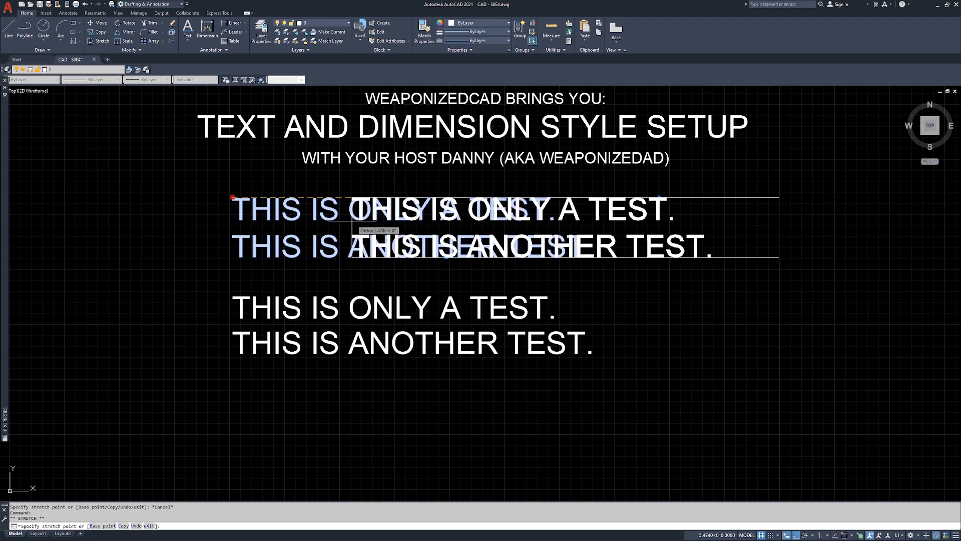
key(Escape)
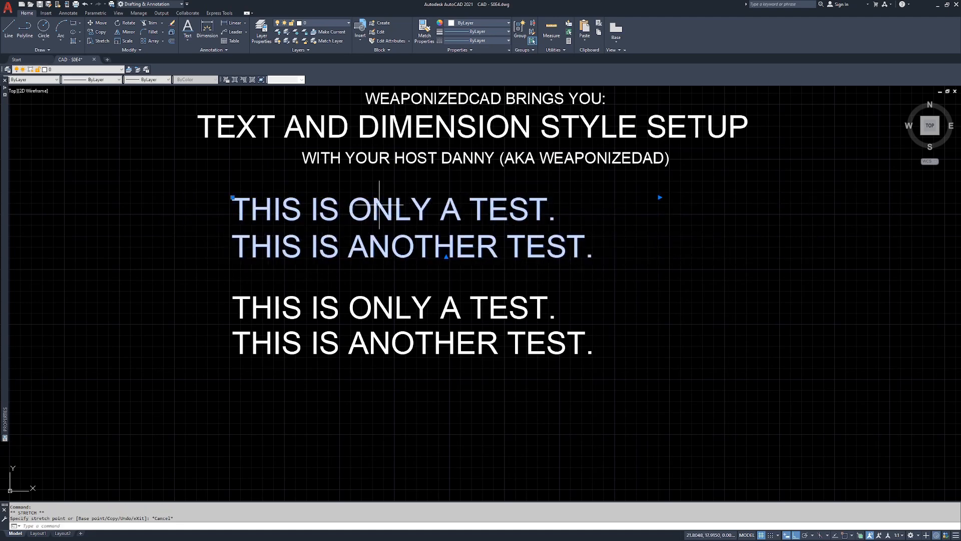
key(Escape)
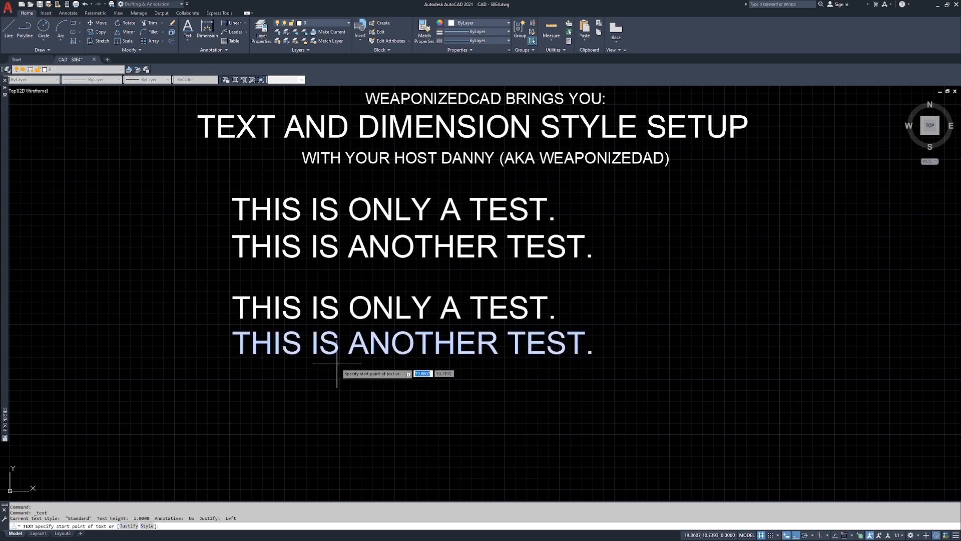
Select the two lower single-line texts one after the other to compare their grips, and clear the selection
click(385, 300)
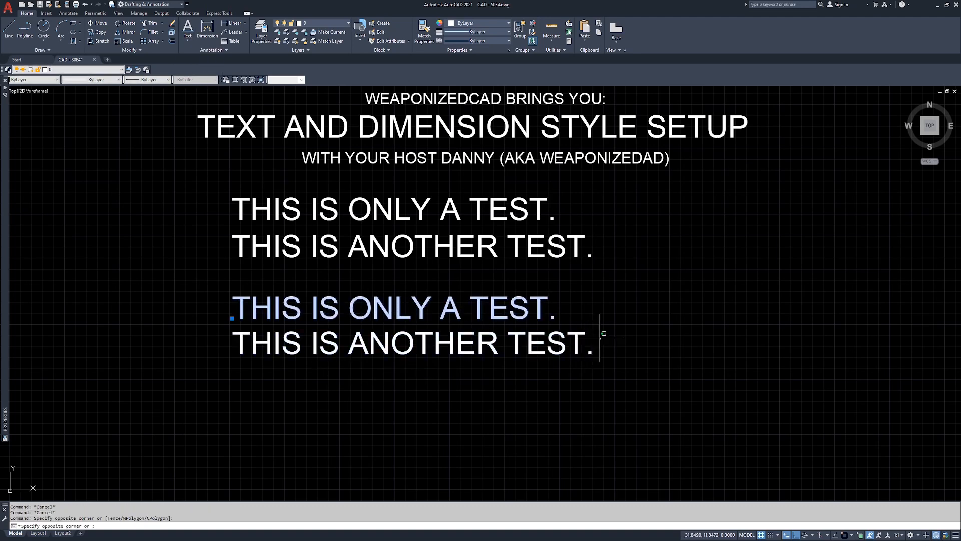
click(533, 348)
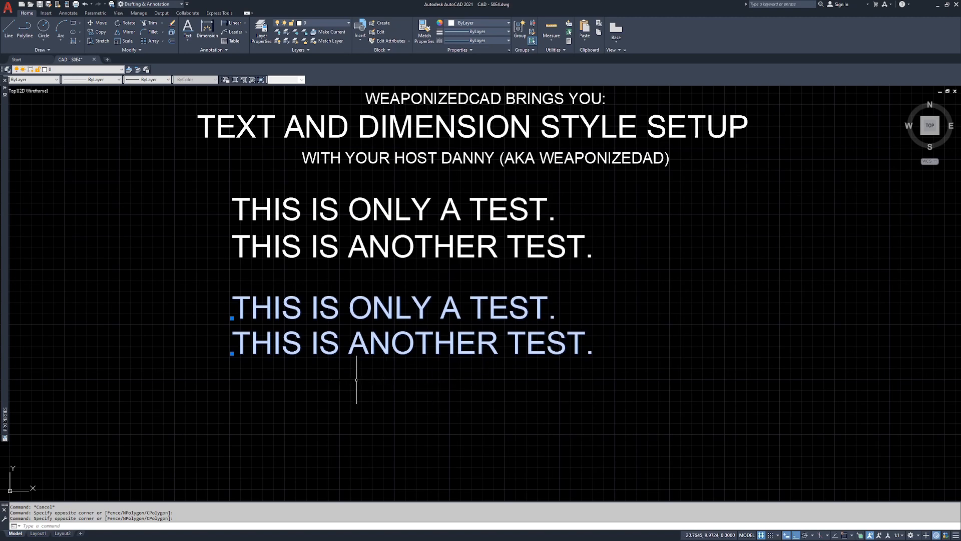
key(Escape)
key(Escape)
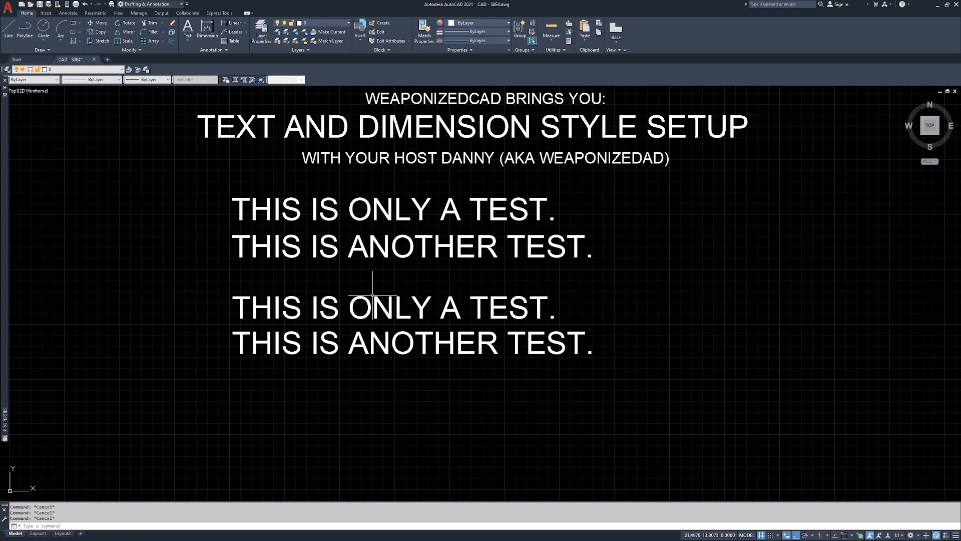
Open the upper multiline text for editing and look through the available fonts without changing the Arial font
double_click(367, 208)
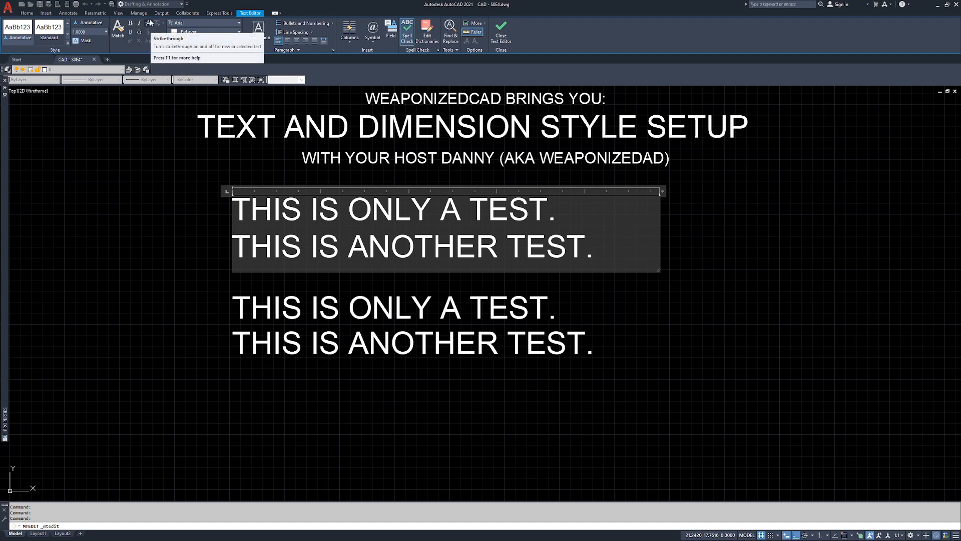
click(205, 23)
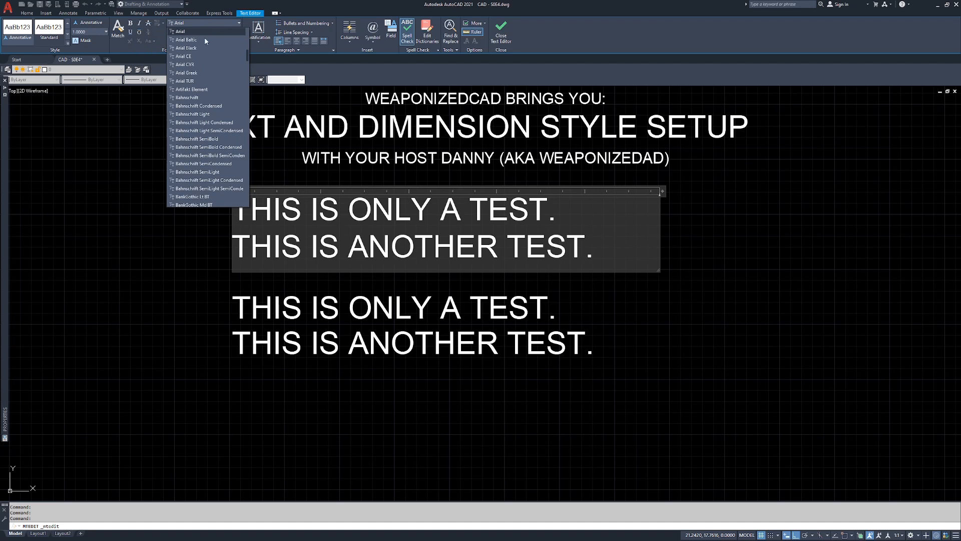
click(137, 142)
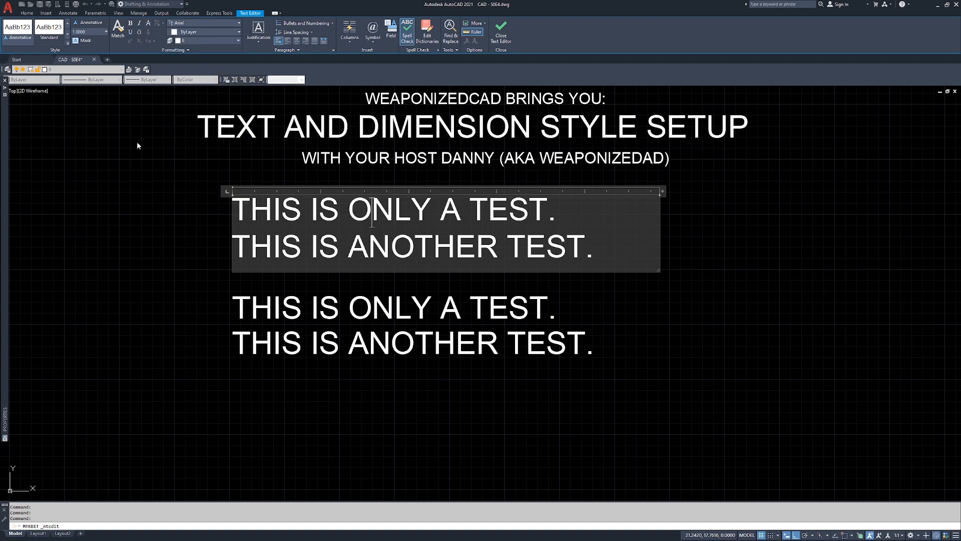
Preview the justification options for the multiline text and keep Top Left
click(258, 35)
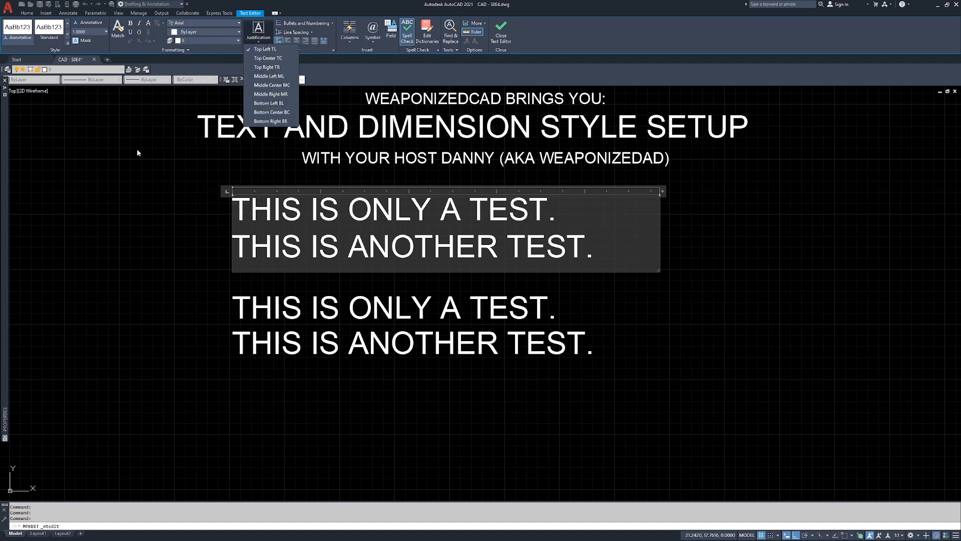
click(265, 42)
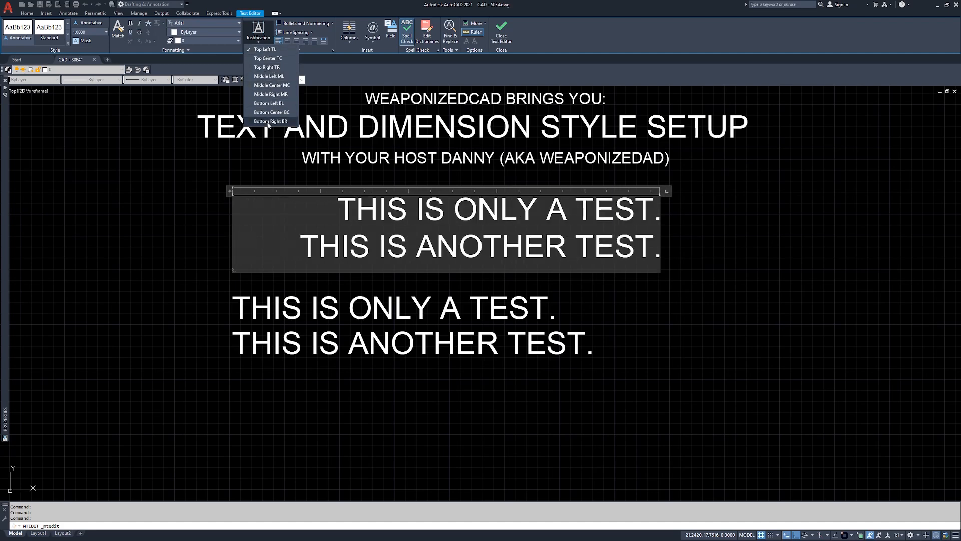
click(277, 49)
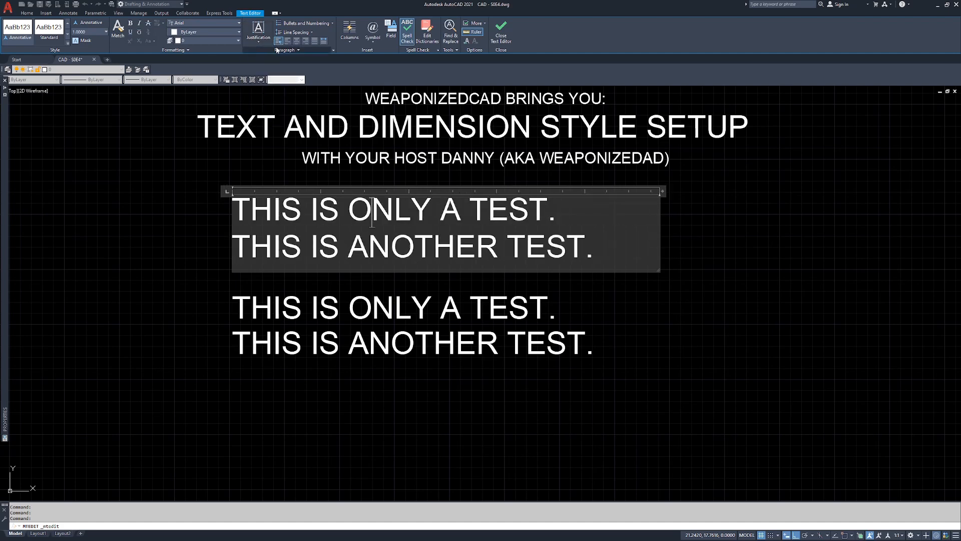
Try centering only the first line of the multiline text and undo it each time
click(297, 42)
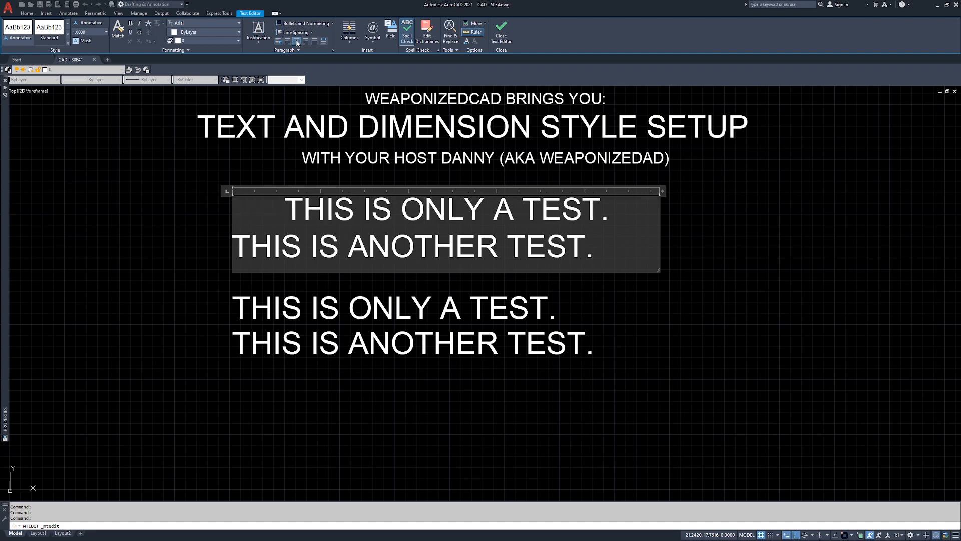
key(ctrl+z)
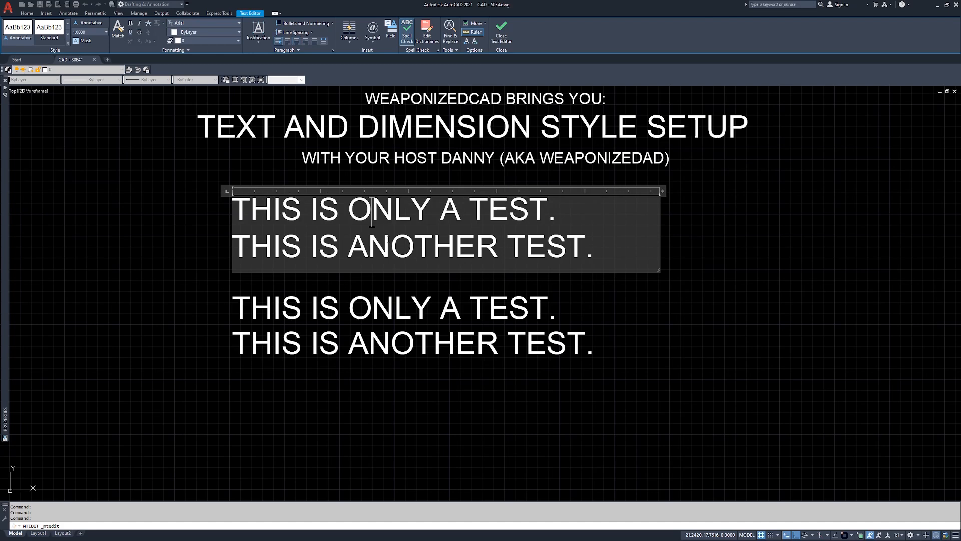
click(297, 41)
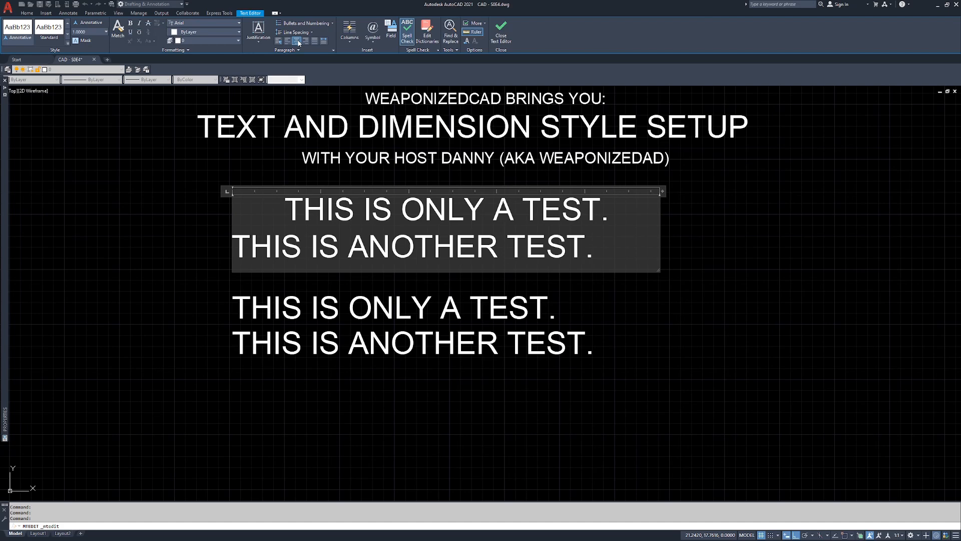
key(ctrl+z)
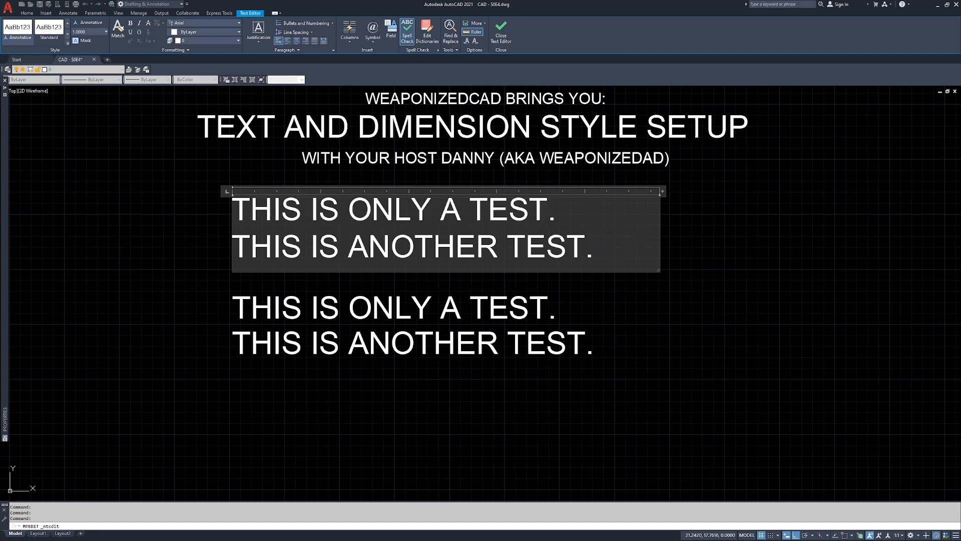
Try center alignment on both lines of the multiline text, close the editor and undo the change
key(ctrl+a)
drag(593, 247, 242, 226)
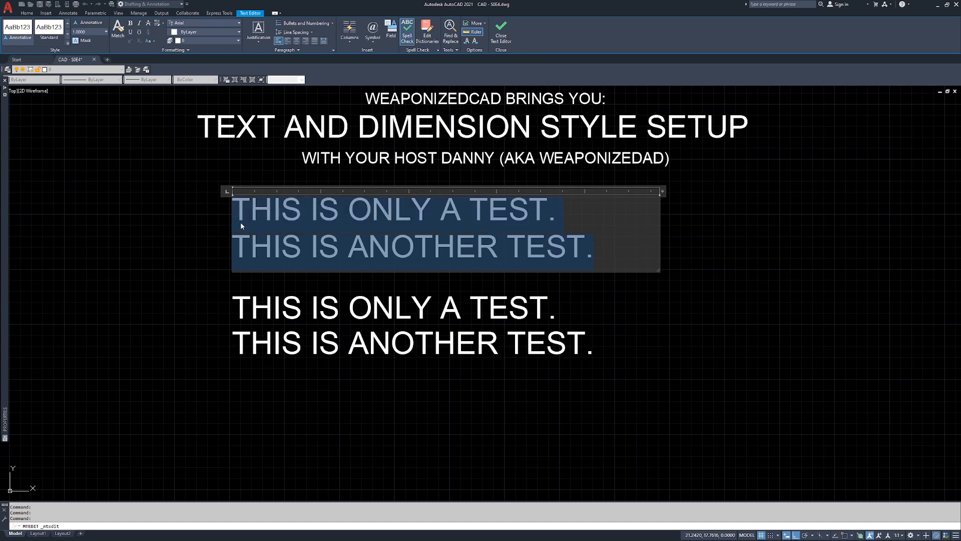
click(298, 42)
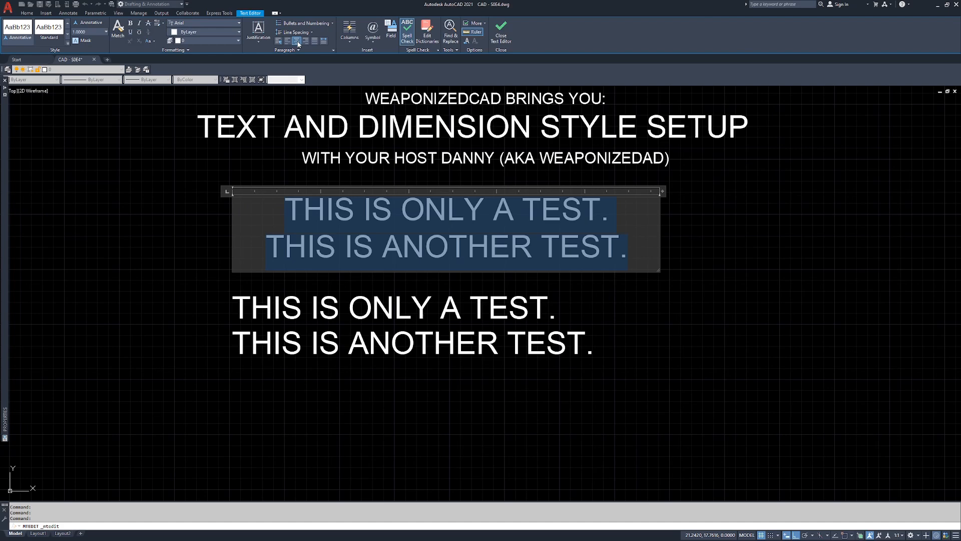
click(217, 164)
key(ctrl+z)
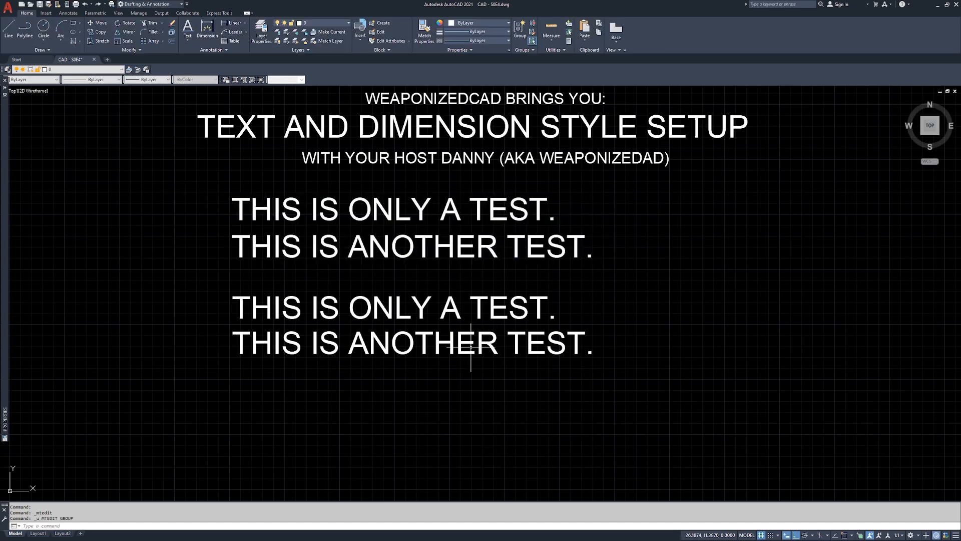
Open the second single-line text for editing, leave it unedited, and reopen the upper multiline text for editing
double_click(416, 355)
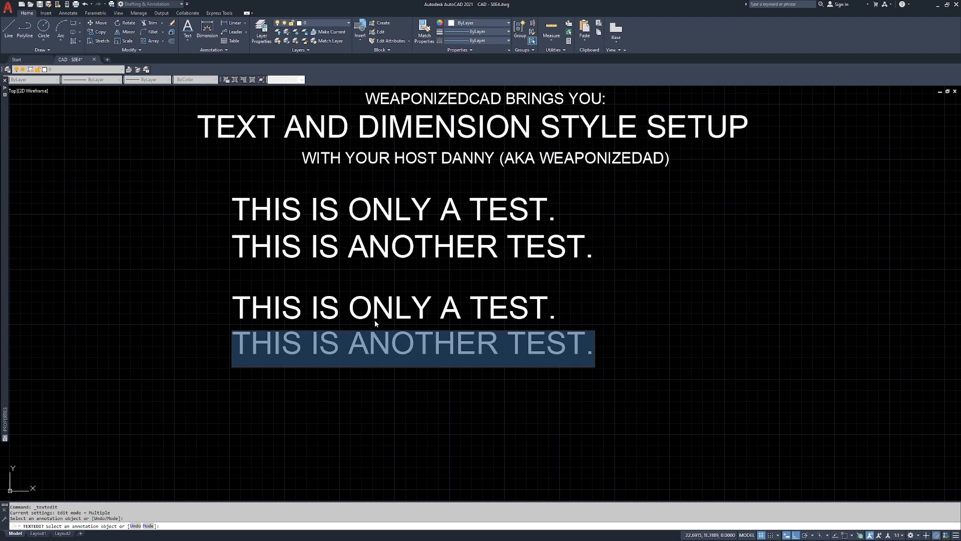
key(Escape)
click(416, 211)
click(401, 212)
double_click(395, 210)
Shift the hanging indent of the multiline text's first paragraph inward on the ruler
drag(596, 250, 250, 211)
click(235, 199)
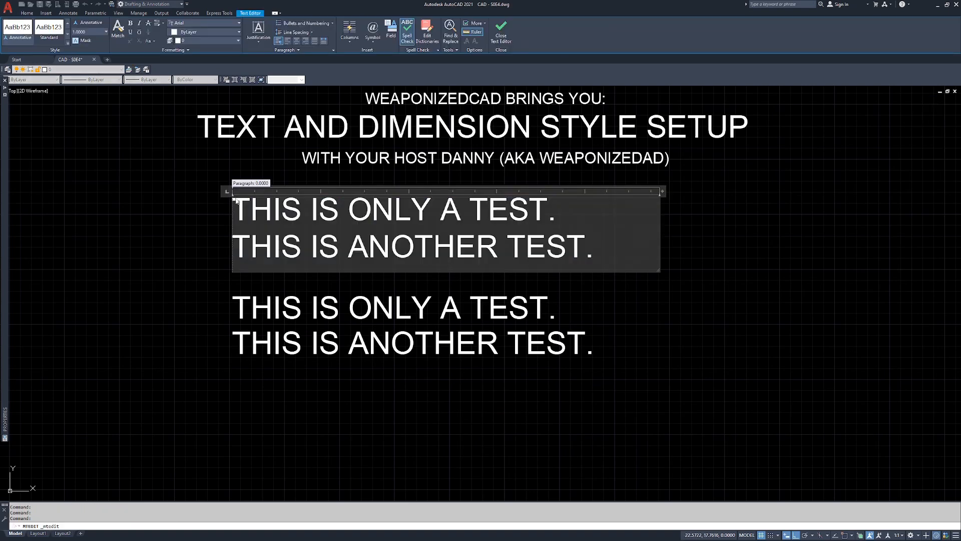
click(621, 217)
drag(598, 251, 232, 210)
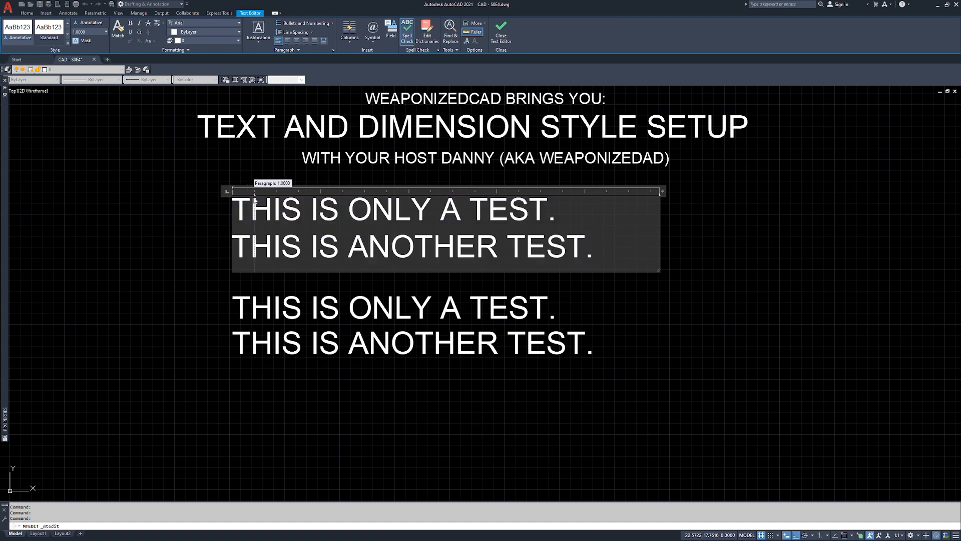
Try indenting both lines of the multiline text with a tab, remove both indents and finish editing
click(250, 216)
key(Home)
key(Tab)
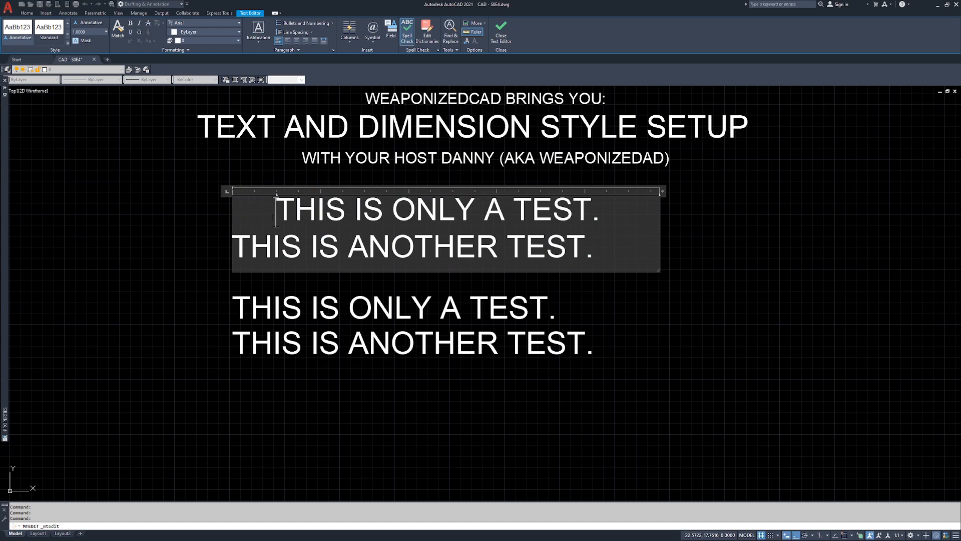
click(237, 246)
key(Tab)
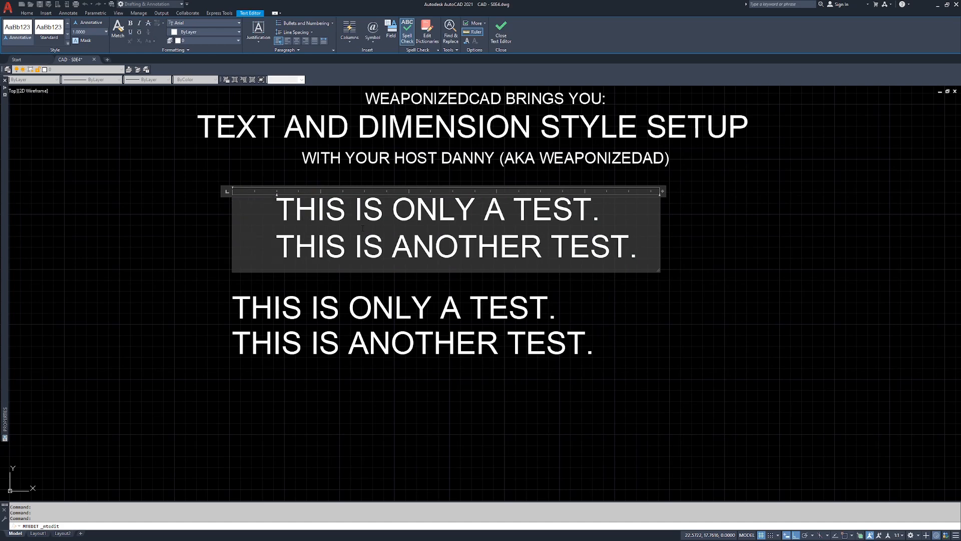
key(BackSpace)
click(275, 210)
key(BackSpace)
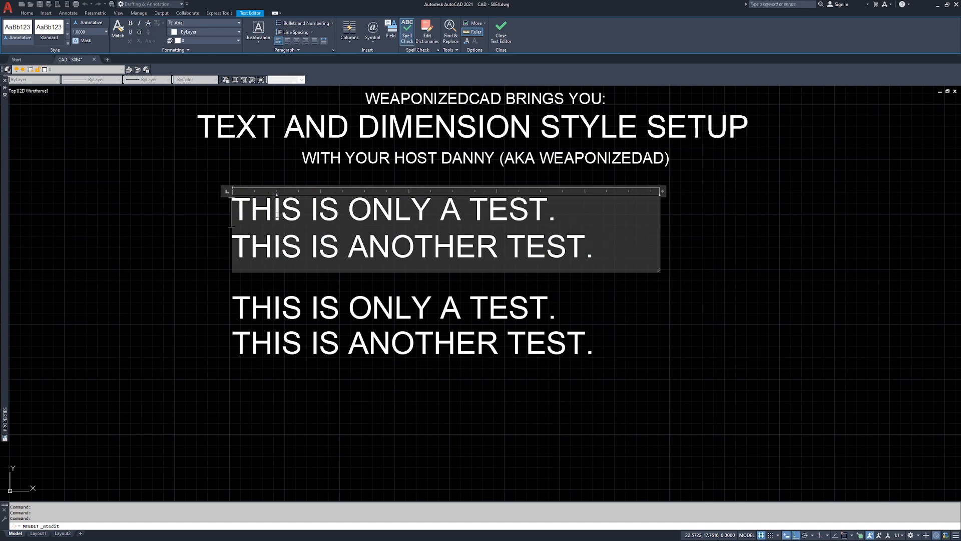
click(317, 279)
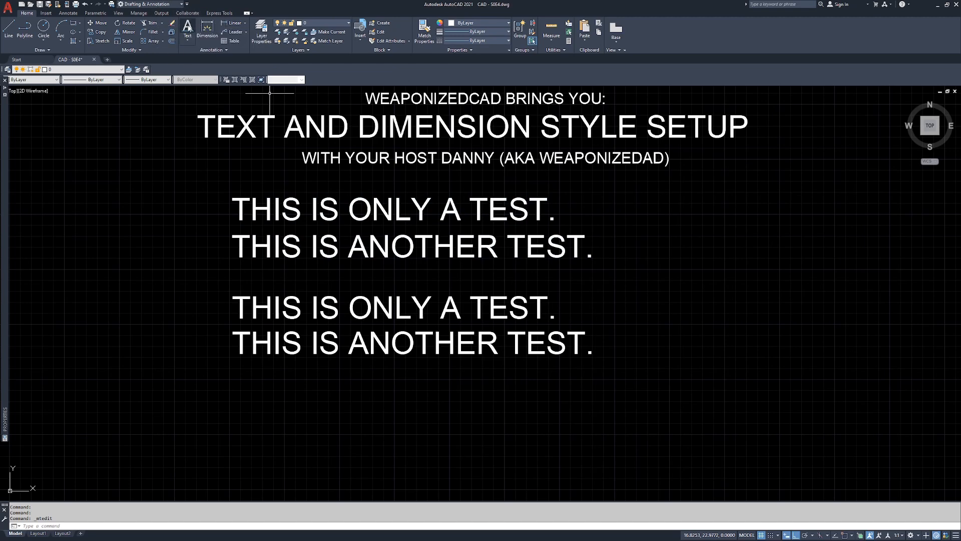
Review the Multiline Text and Single Line text commands and cancel without placing any text
click(188, 40)
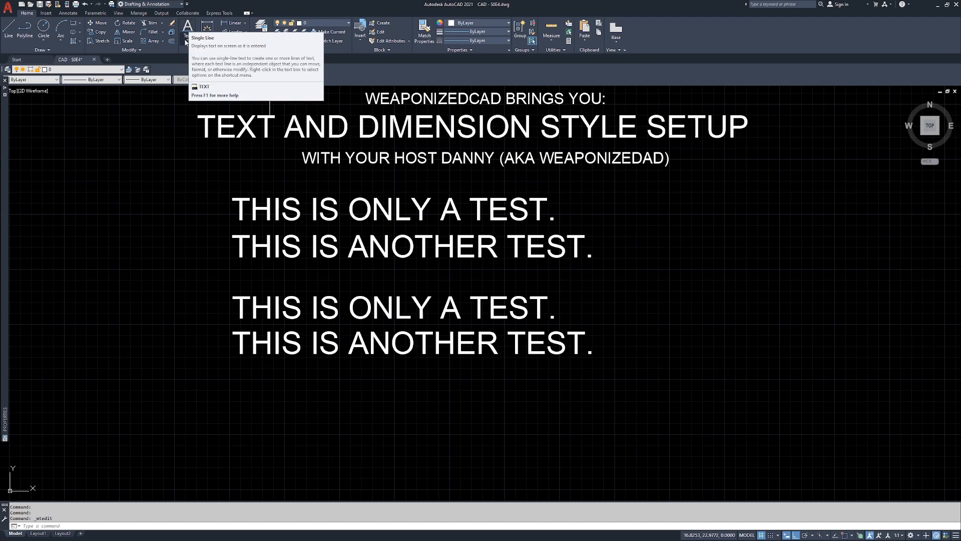
click(186, 40)
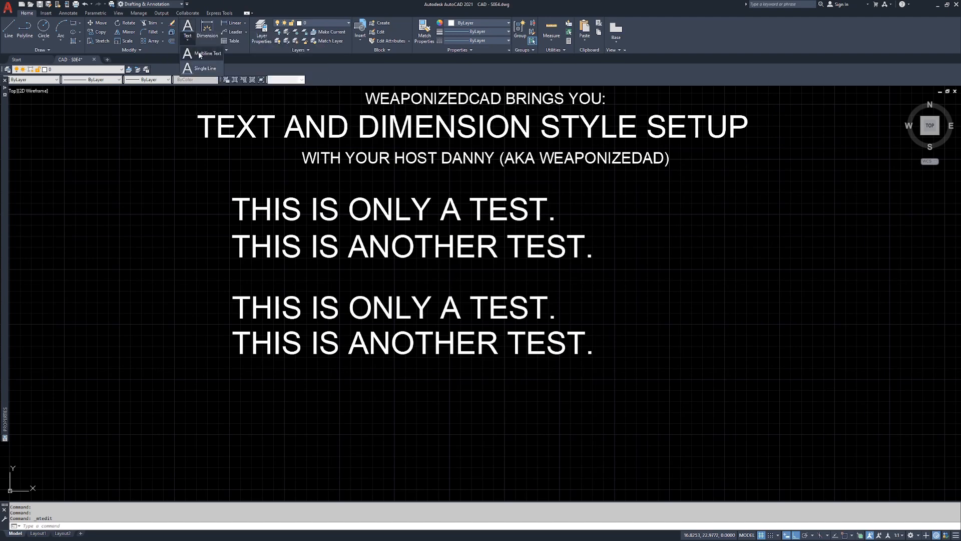
click(199, 53)
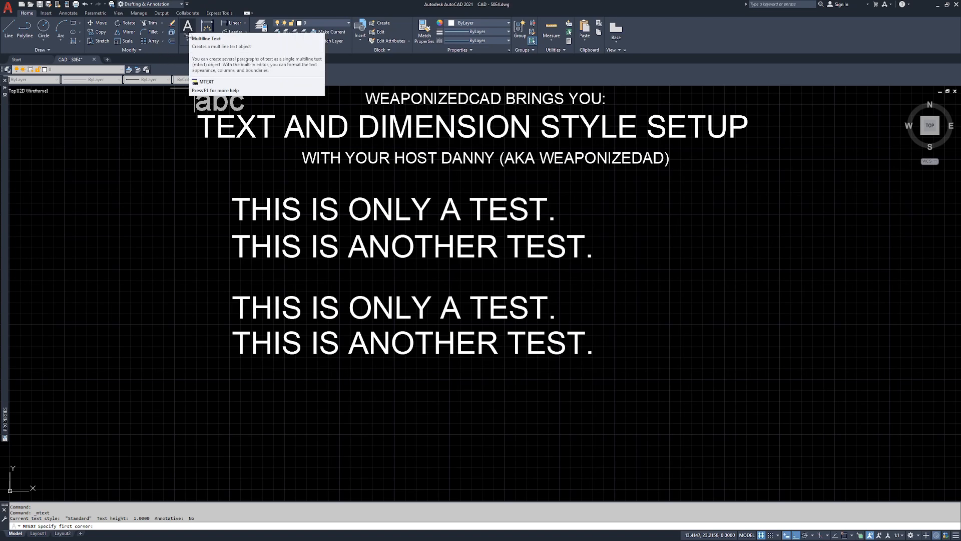
click(188, 38)
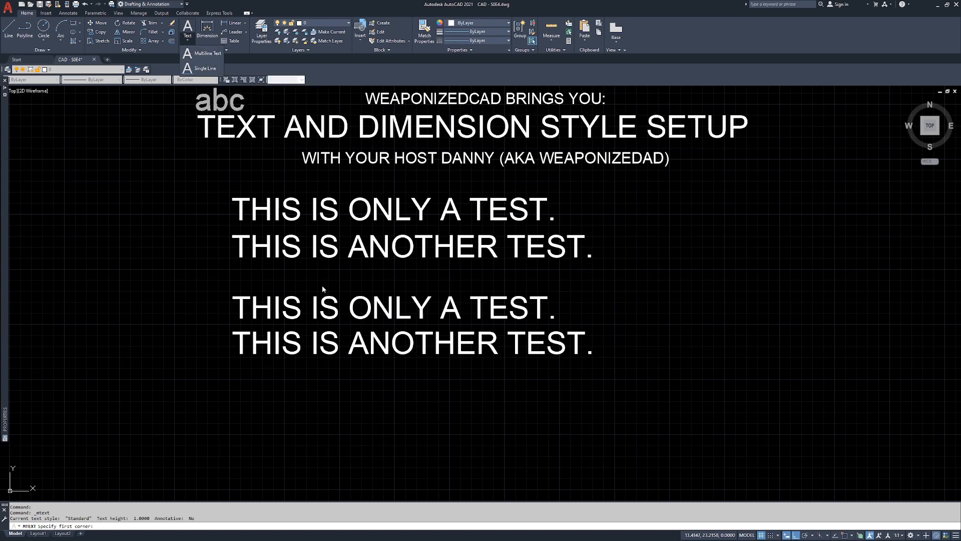
key(Escape)
key(Escape)
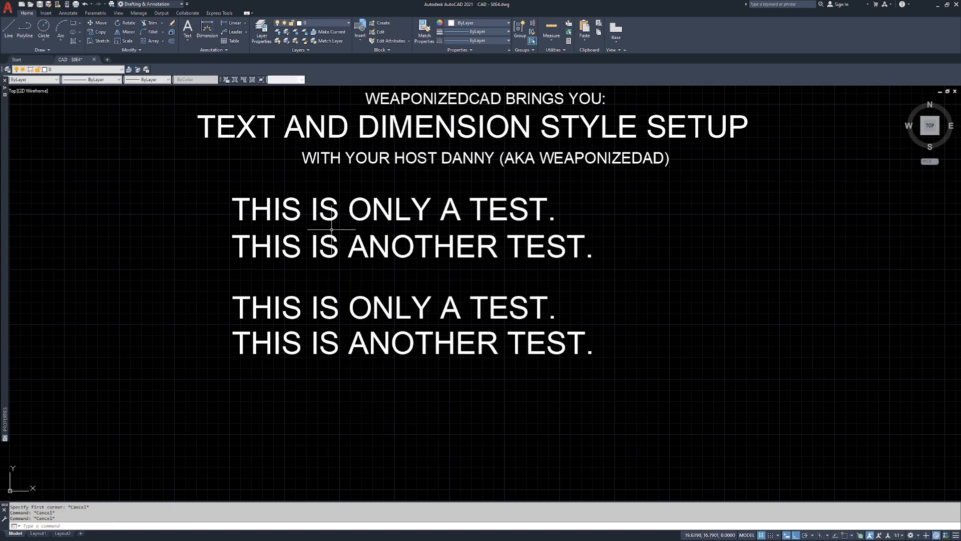
Select the multiline text and the two single-line texts below it for comparison, and clear the selection
click(366, 201)
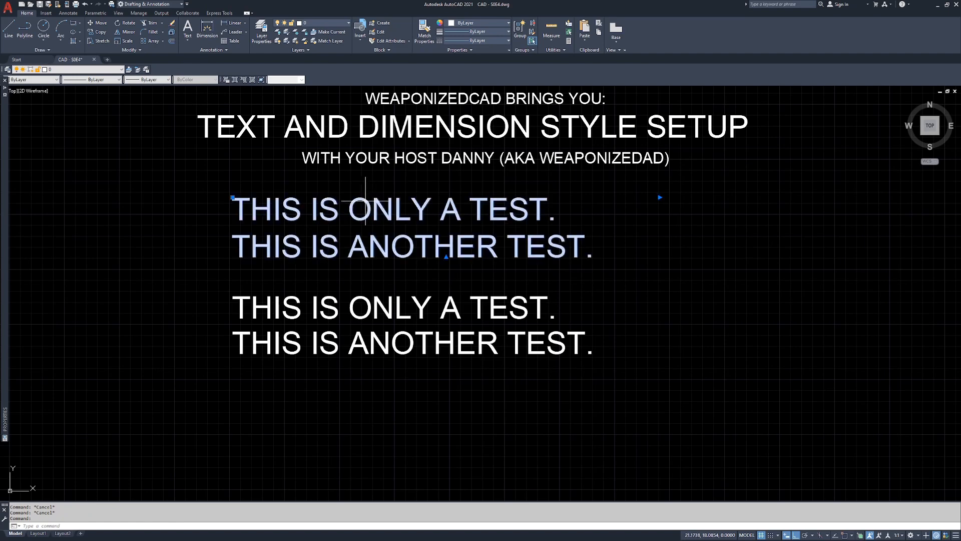
click(372, 298)
click(355, 314)
click(348, 333)
click(318, 353)
key(Escape)
key(Escape)
Explode the multiline text into separate lines, pick its first line to check it, and clear the selection
text(X)
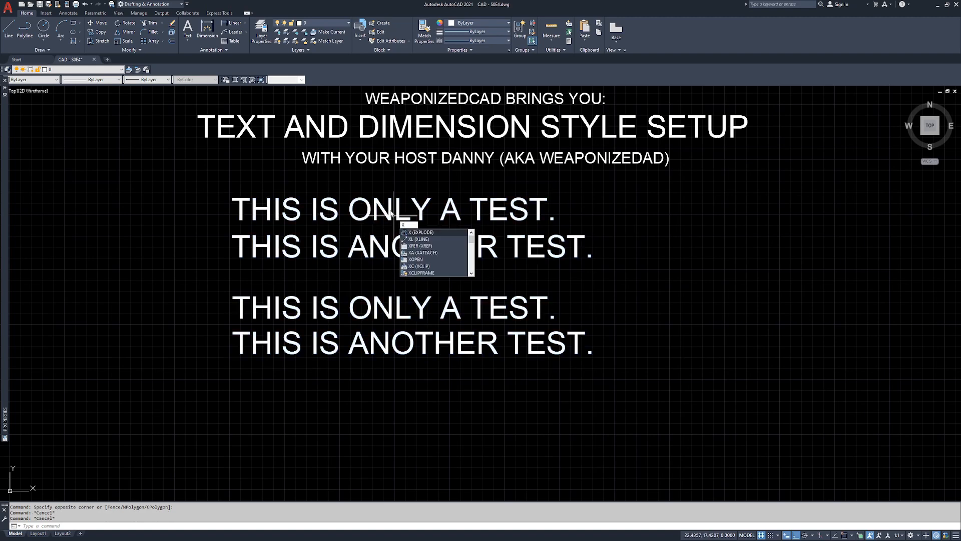
key(Return)
click(427, 208)
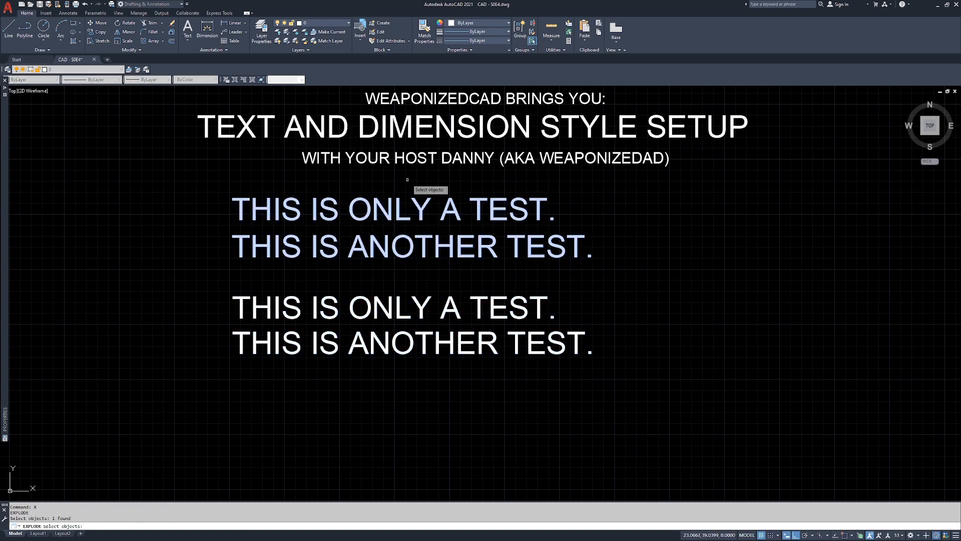
key(Return)
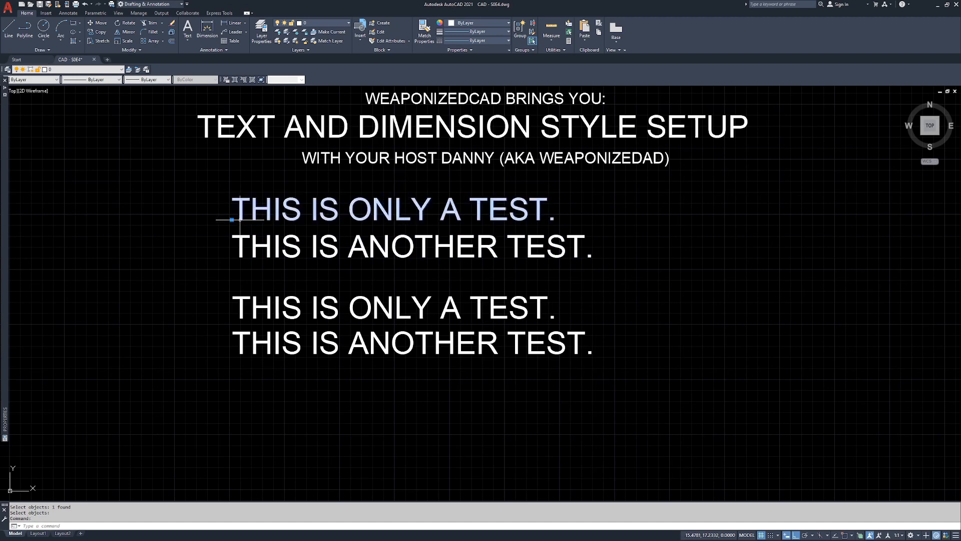
click(231, 219)
key(Escape)
key(Escape)
key(Escape)
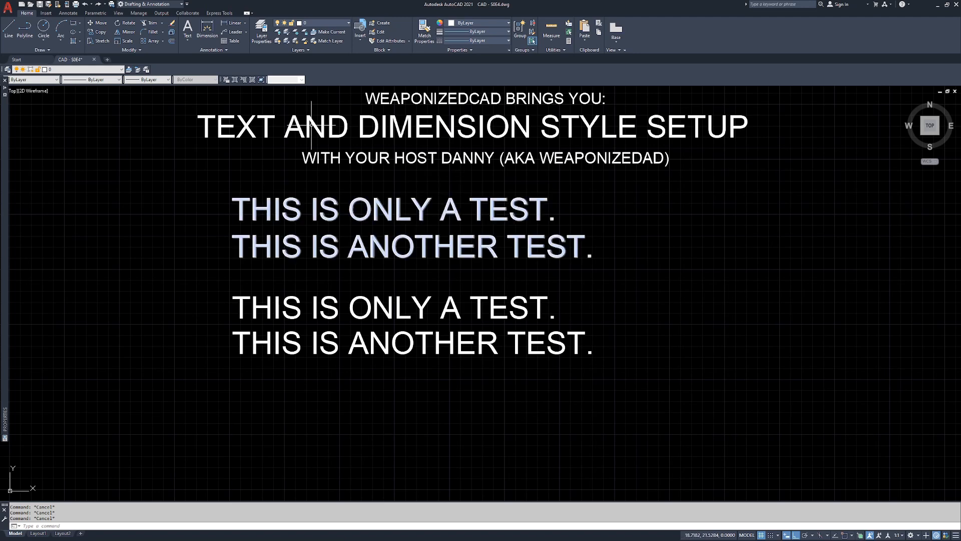
Create a text style named WeaponizedCAD and make it the current style
click(68, 13)
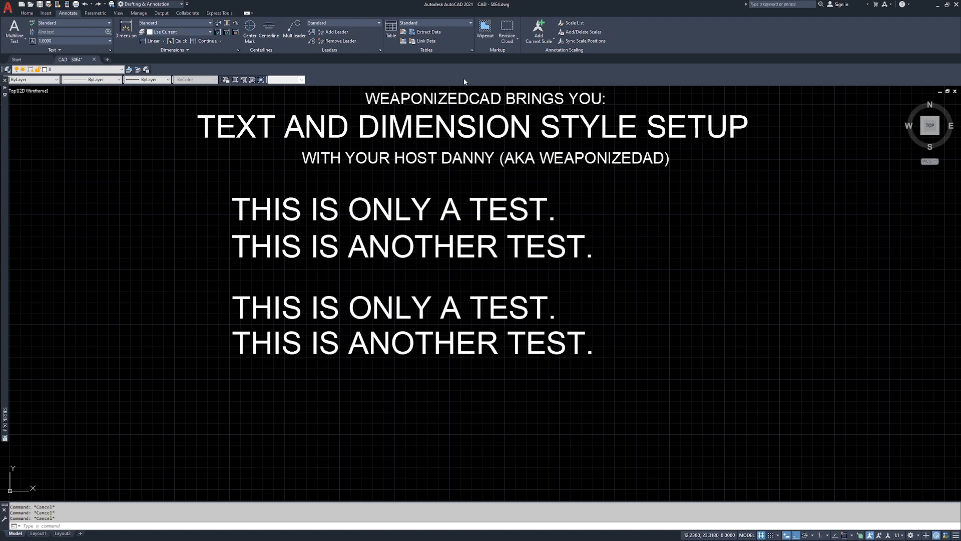
text(STYLE)
key(Return)
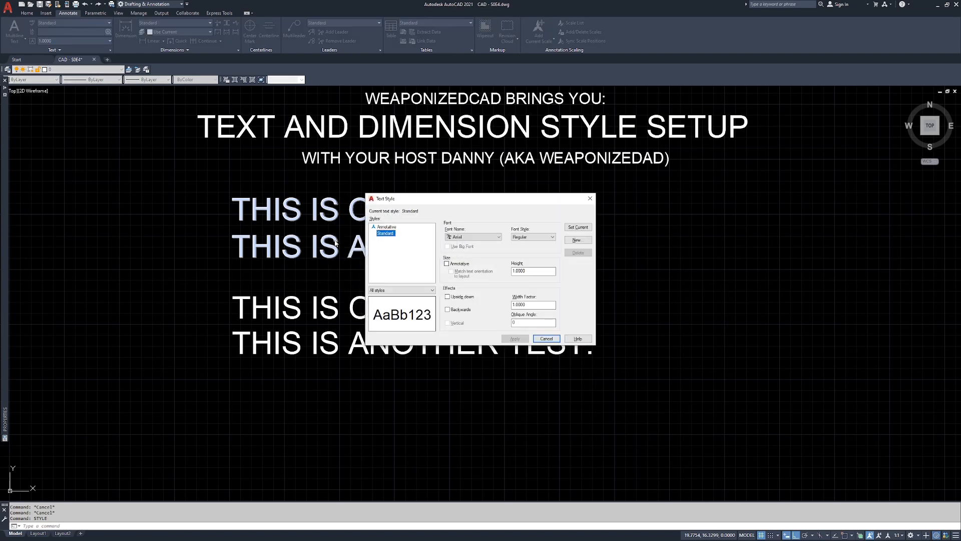
drag(397, 199, 366, 219)
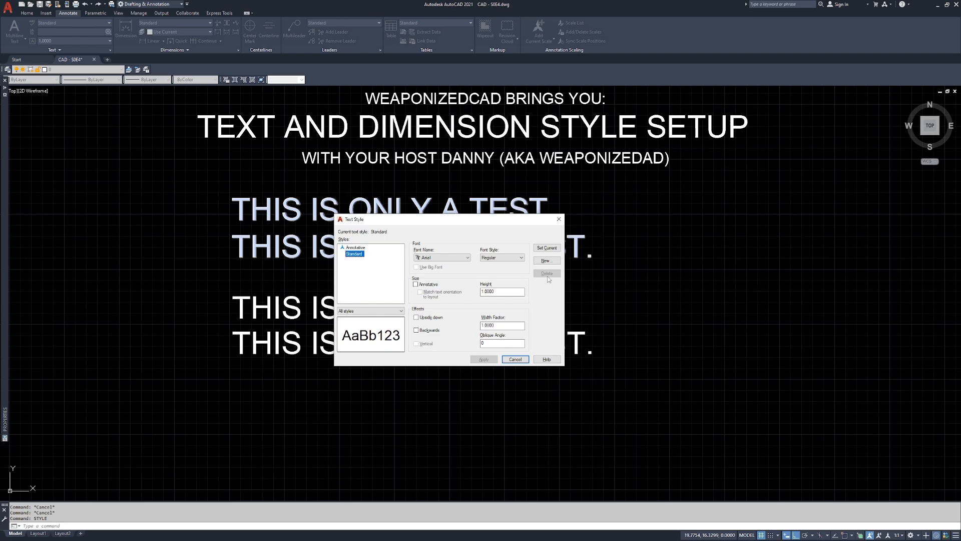
click(547, 261)
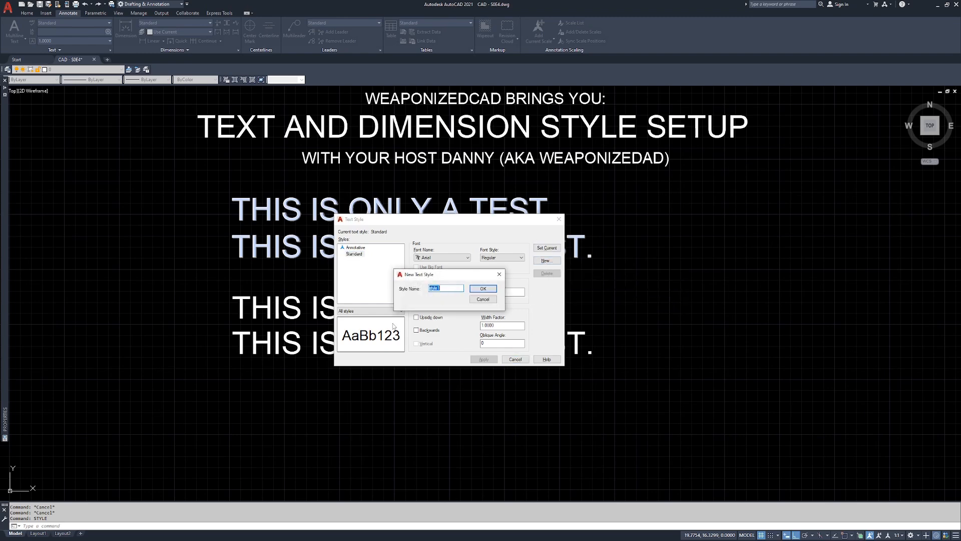
text(WeaponizedCadAD)
click(483, 288)
click(361, 260)
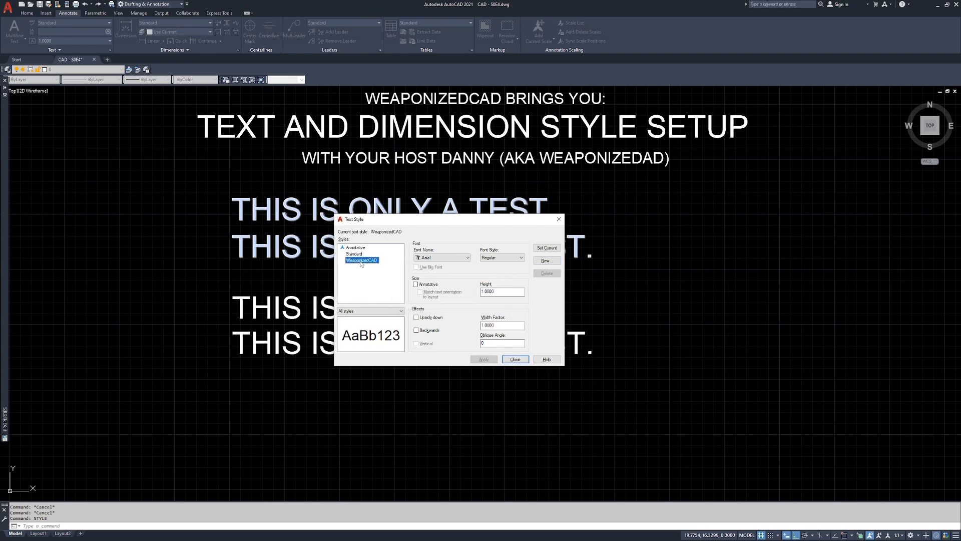
click(548, 248)
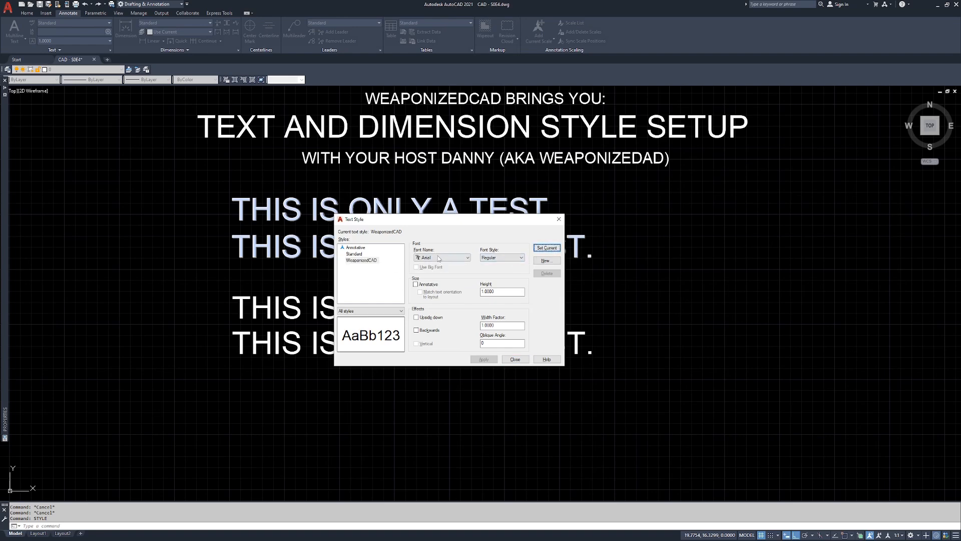
Try the Bahnschrift font in the WeaponizedCAD text style
click(438, 258)
scroll(446, 321, down, 10)
scroll(445, 321, down, 20)
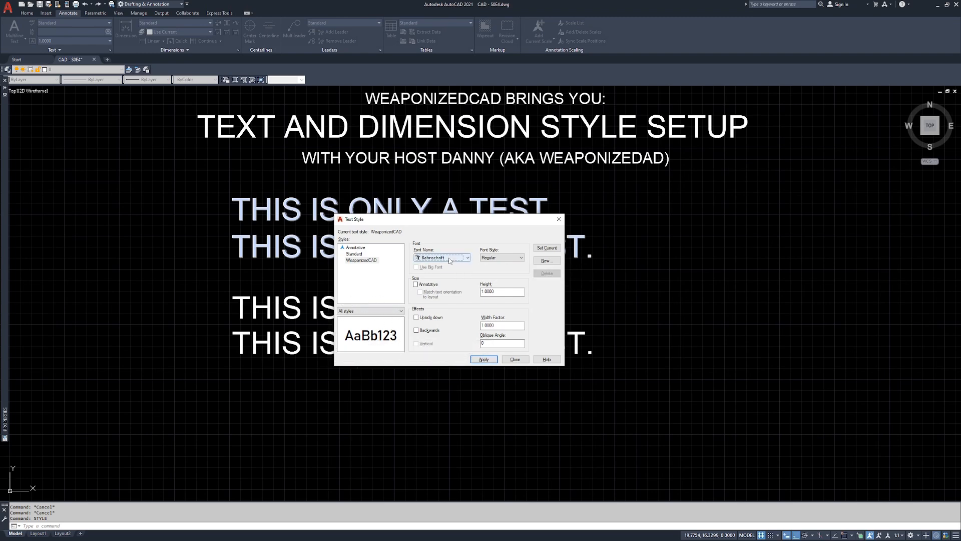
click(431, 259)
scroll(439, 301, up, 5)
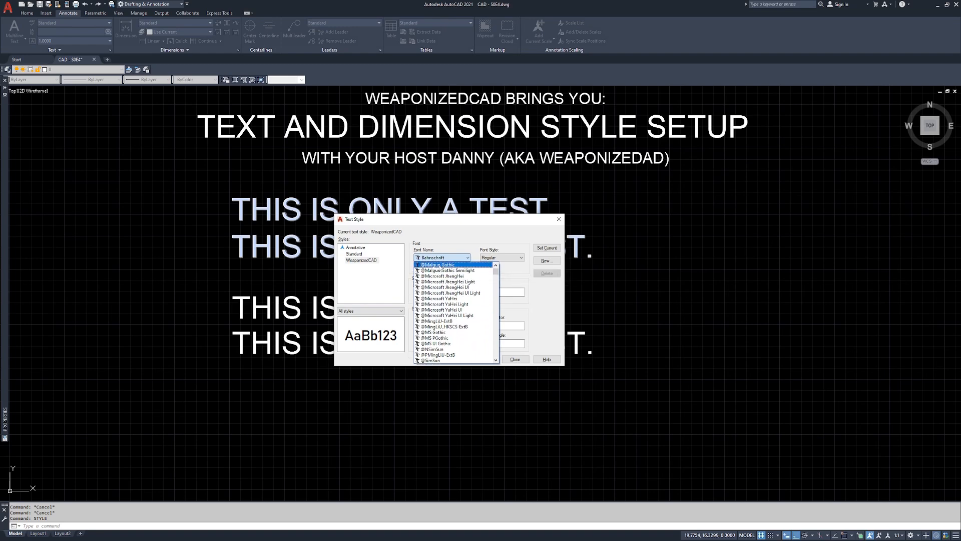
click(440, 266)
key(Down)
key(Down)
key(Down)
key(Down)
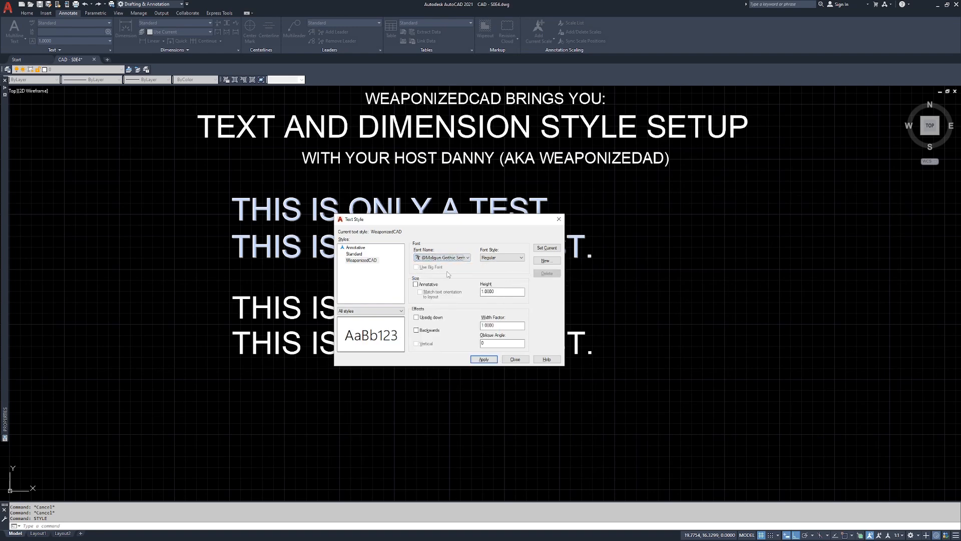
key(Down)
key(Down)
key(Down)
key(Down)
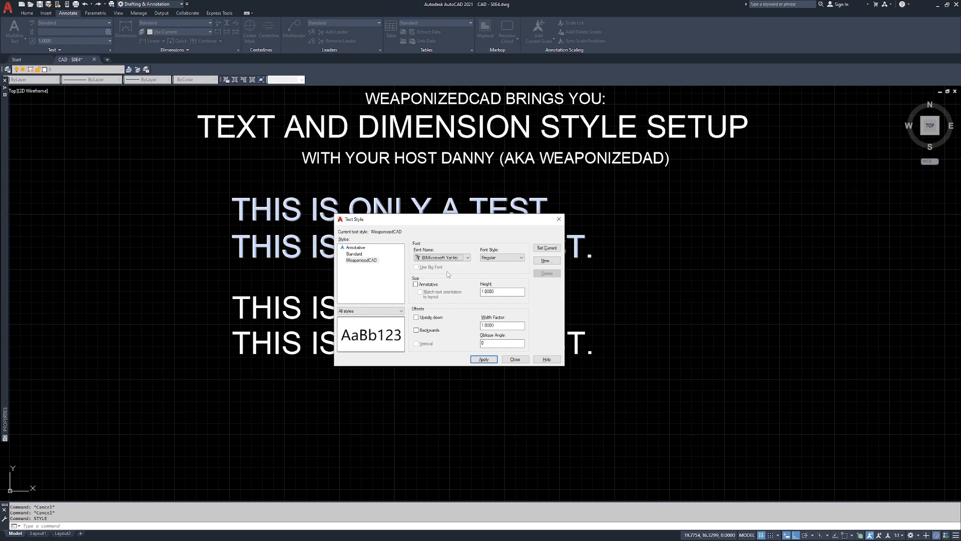
key(Down)
key(Down)
key(Down)
key(Down)
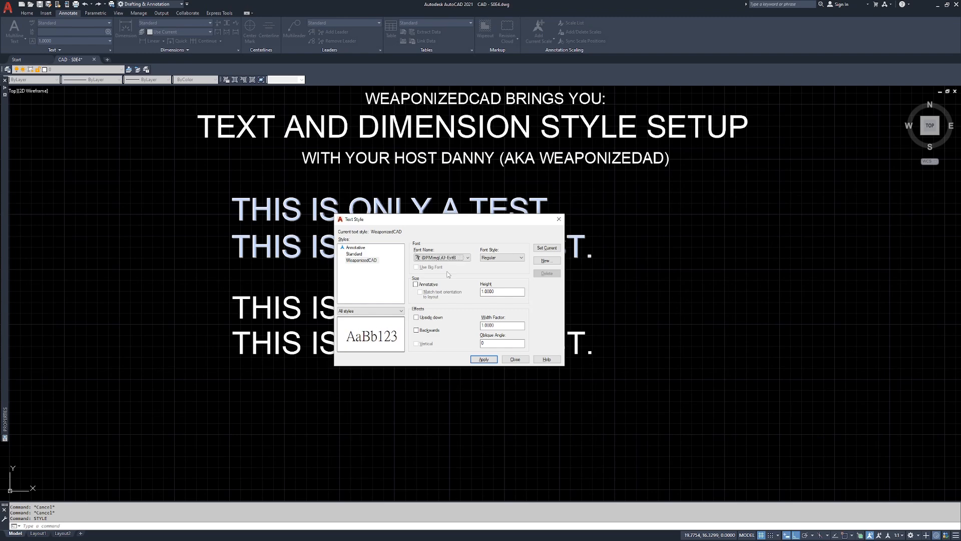
key(Down)
key(Down)
key(Down)
key(Down)
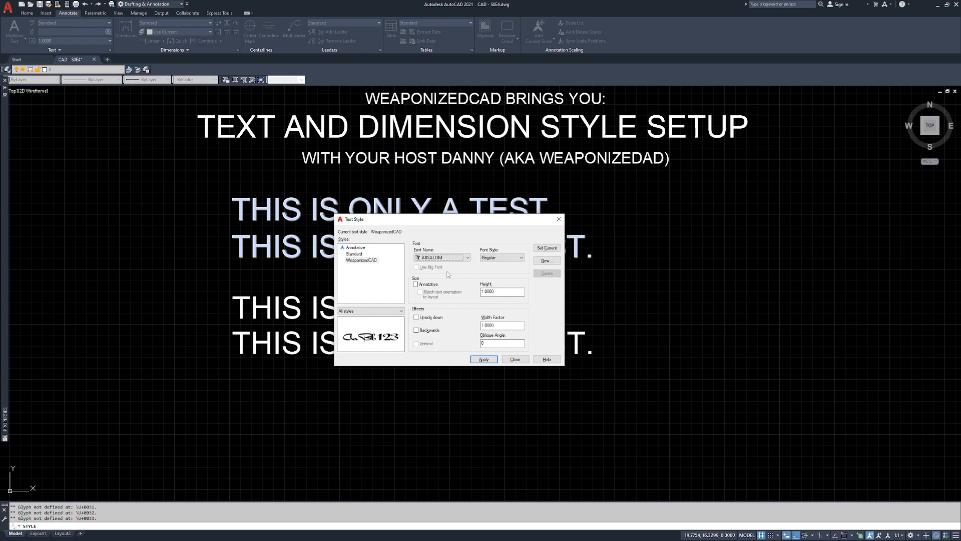
key(Down)
key(Down)
key(Down)
key(Down)
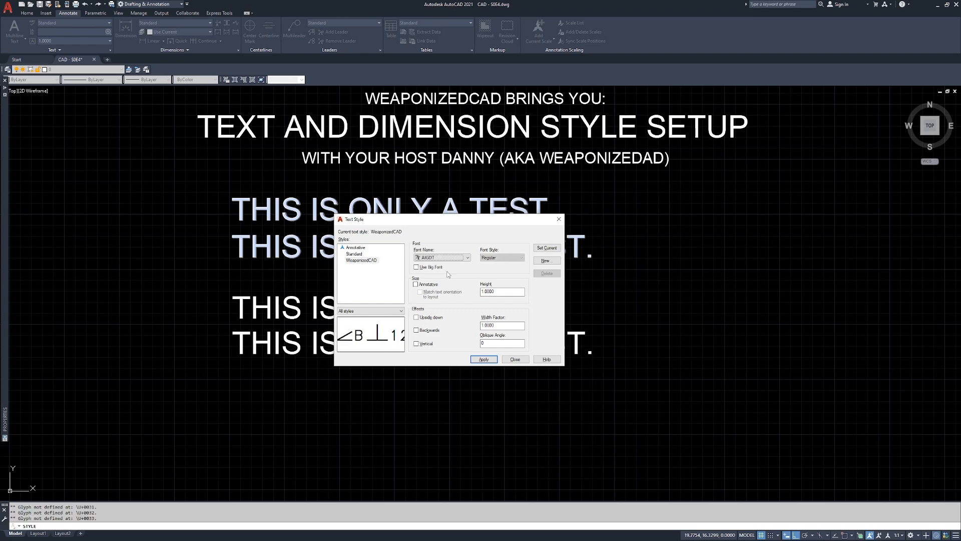
key(Down)
key(Down)
key(Down)
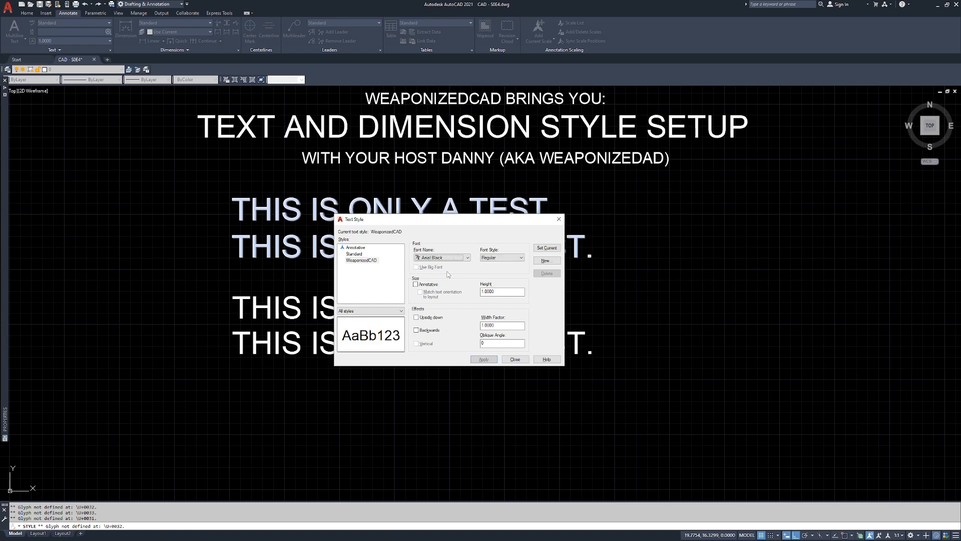
key(Down)
key(Down)
key(Down)
key(Down)
key(Down)
key(Down)
key(Down)
key(Down)
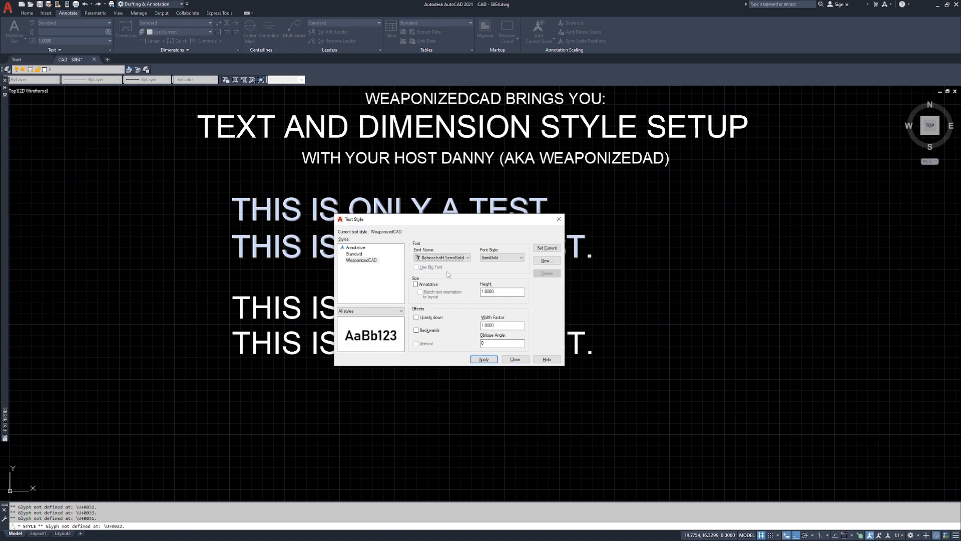
key(Down)
key(Down)
key(Down)
key(Down)
key(Down)
key(Down)
key(Down)
key(Down)
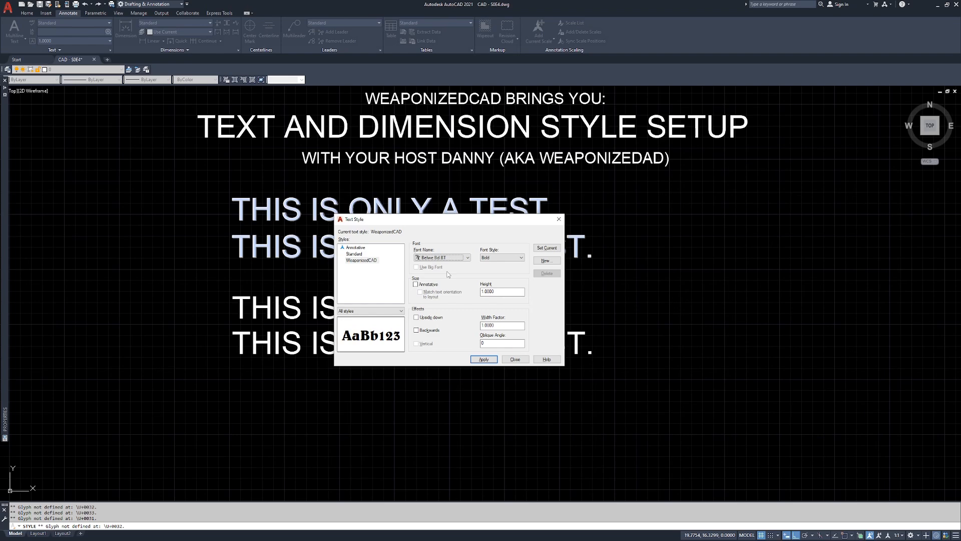
key(Down)
key(Down)
key(Down)
key(Down)
key(Down)
key(Down)
key(Down)
key(Down)
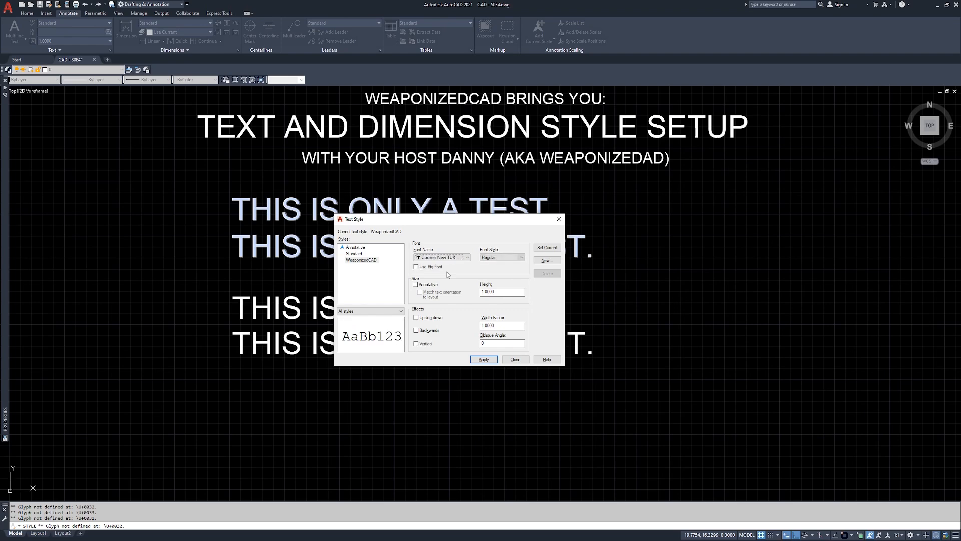
key(Up)
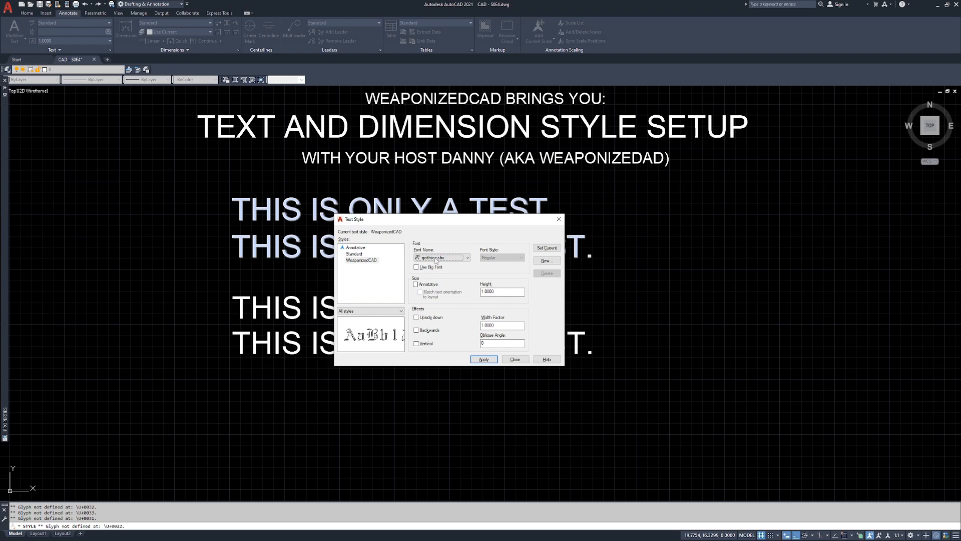
Make the WeaponizedCAD text style annotative and set its paper text height to 0.1
click(427, 285)
click(416, 284)
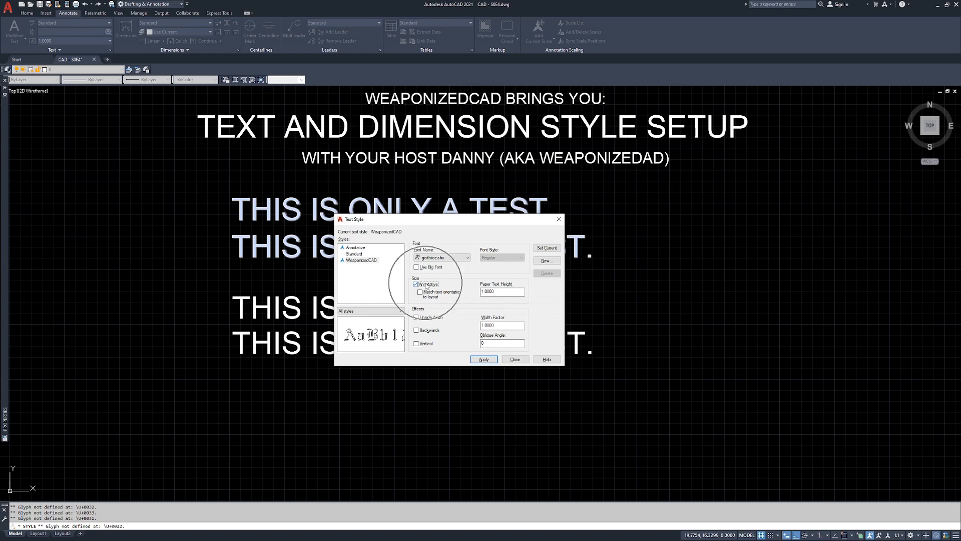
drag(500, 292, 476, 294)
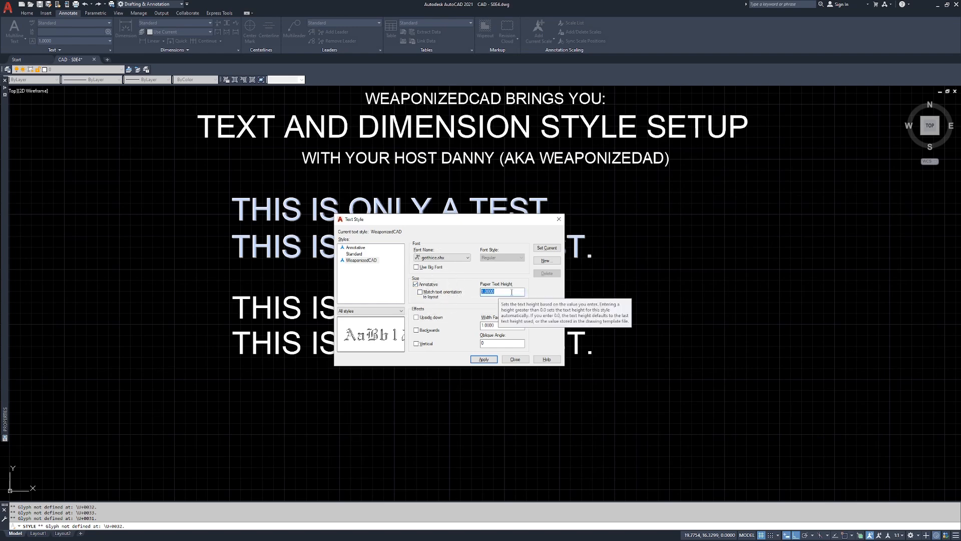
text(.1)
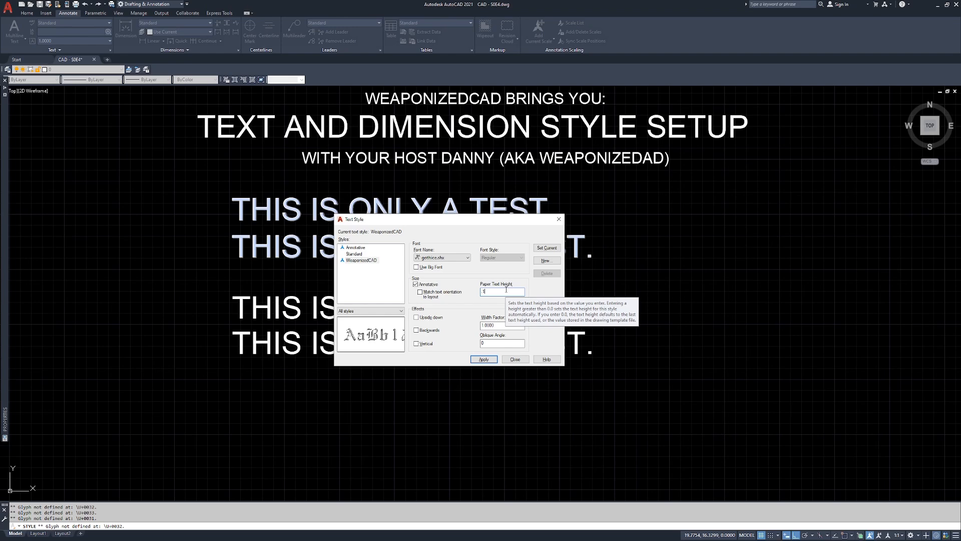
Try the Upside down, Backwards and Vertical effects one at a time, switching each off again
click(416, 317)
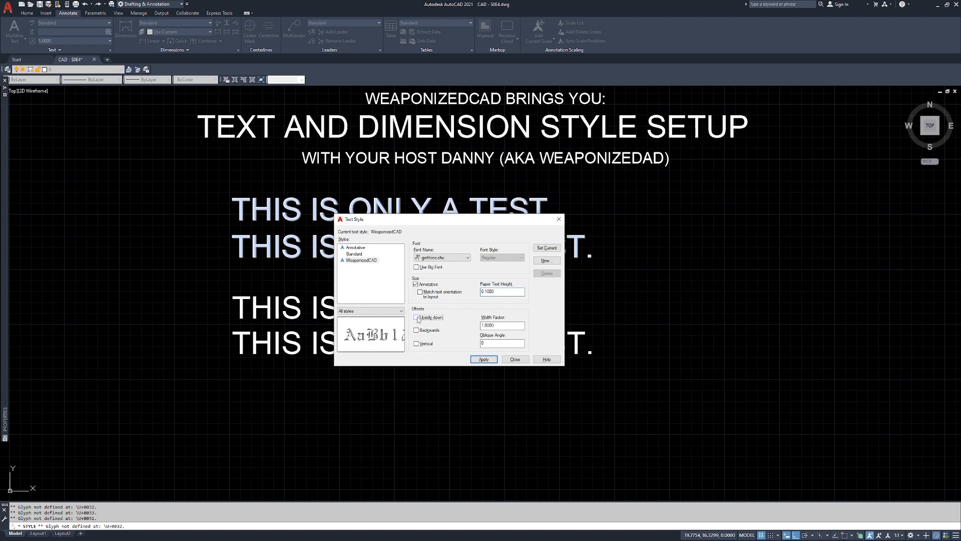
click(417, 318)
click(417, 330)
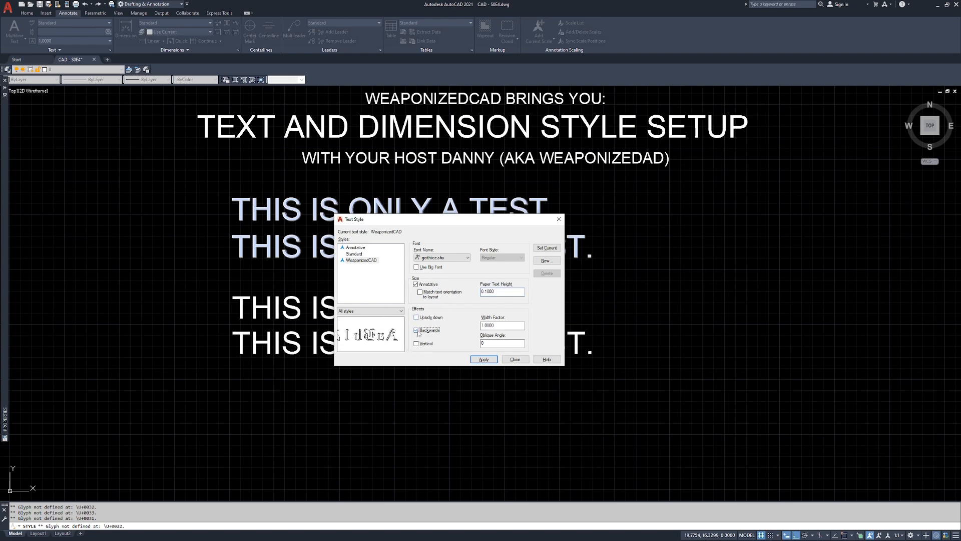
click(416, 330)
click(417, 344)
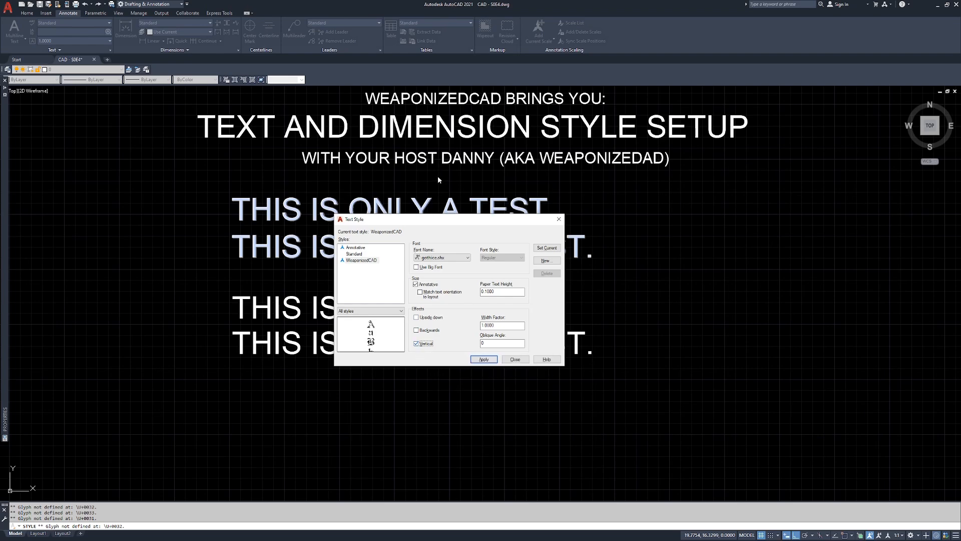
click(423, 345)
Try a width factor of 0.8 for the text style and restore it to 1
click(512, 325)
text(8)
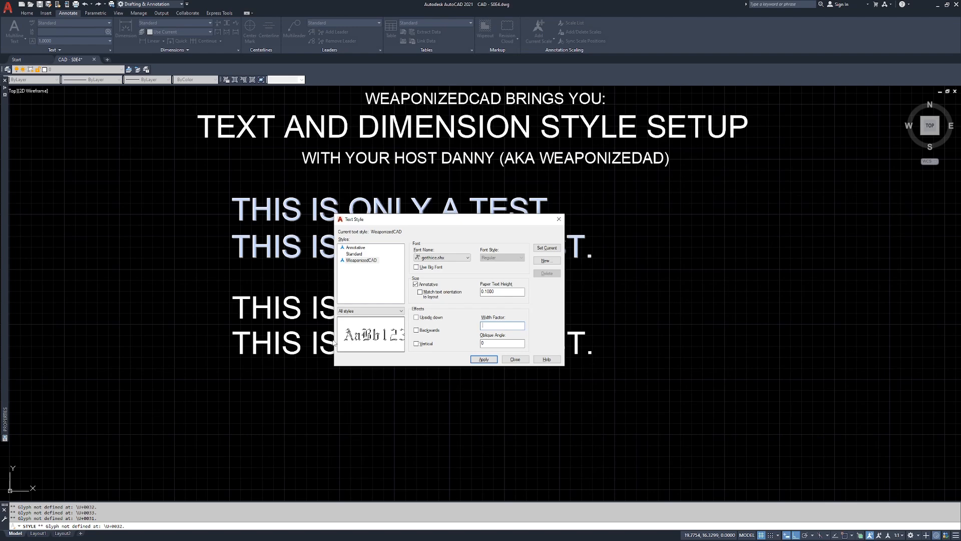
text(1)
key(Tab)
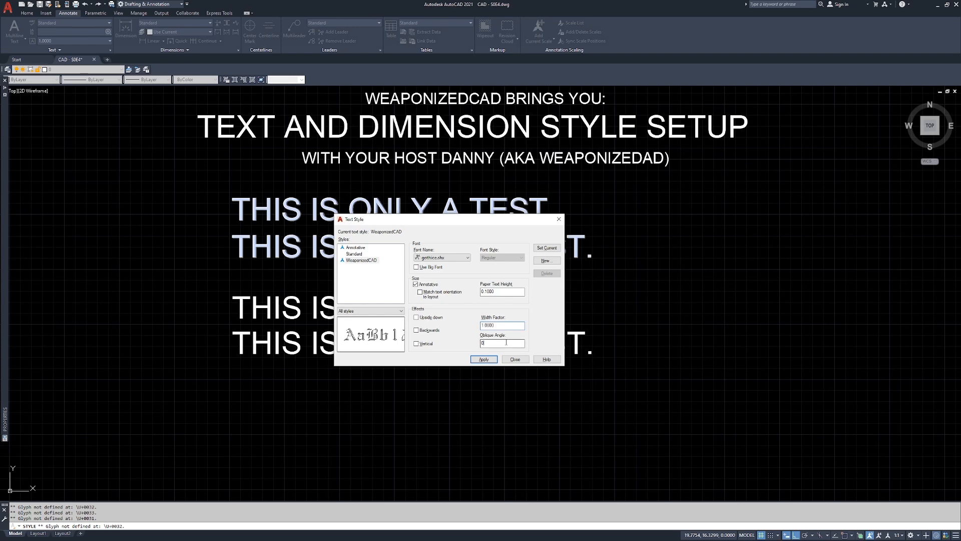
Try oblique angles of 15, -15, 25 and 50 for the text style and clear the angle value
text(15)
key(BackSpace)
key(BackSpace)
text(-15)
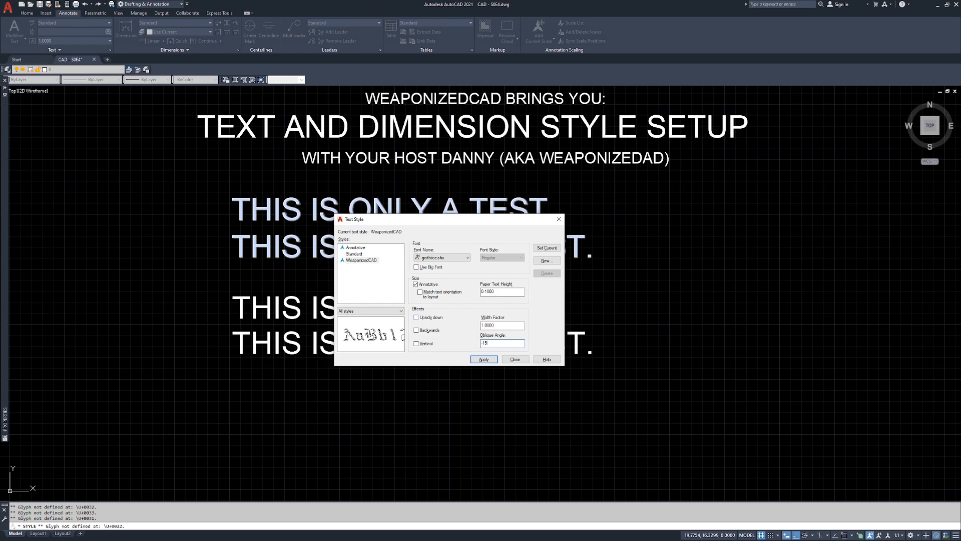
key(BackSpace)
key(BackSpace)
key(BackSpace)
text(25)
key(BackSpace)
key(BackSpace)
text(50)
key(BackSpace)
key(BackSpace)
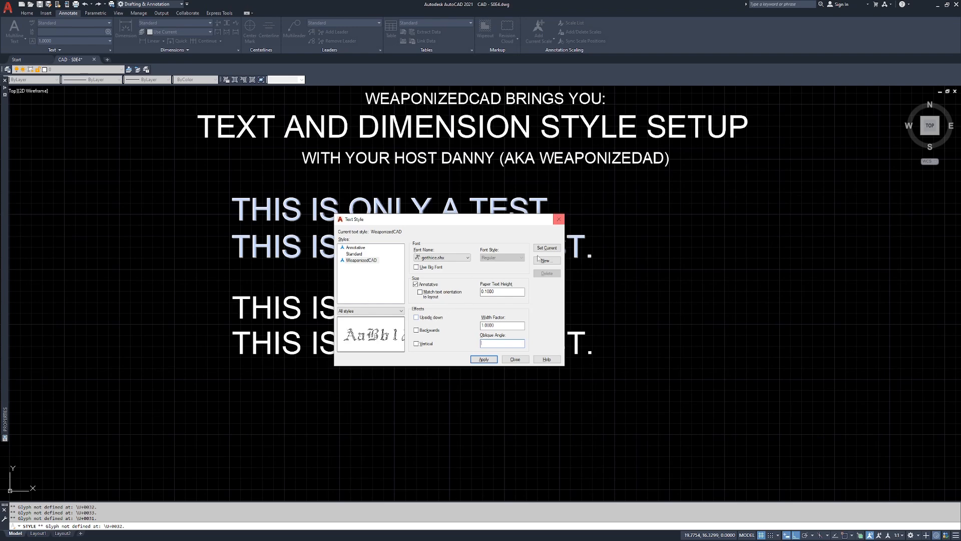
Save the changes to the WeaponizedCAD text style and close the text style settings
click(378, 262)
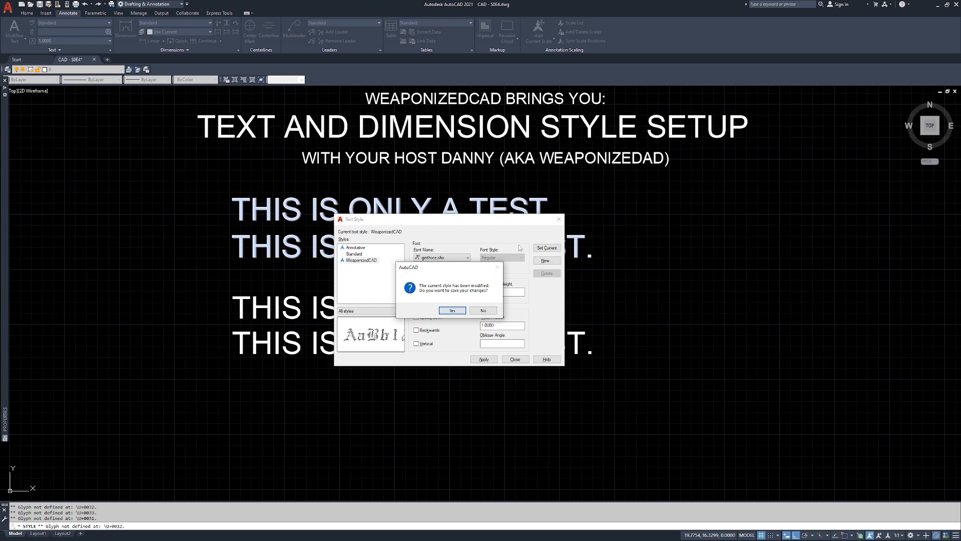
click(448, 311)
click(515, 359)
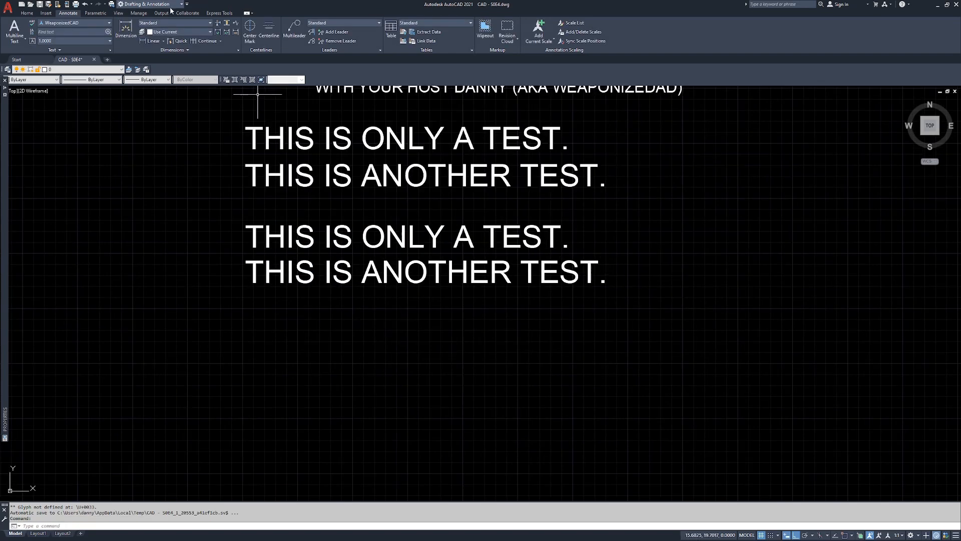
middle_drag(285, 124, 302, 169)
middle_drag(401, 165, 403, 210)
middle_drag(402, 205, 402, 188)
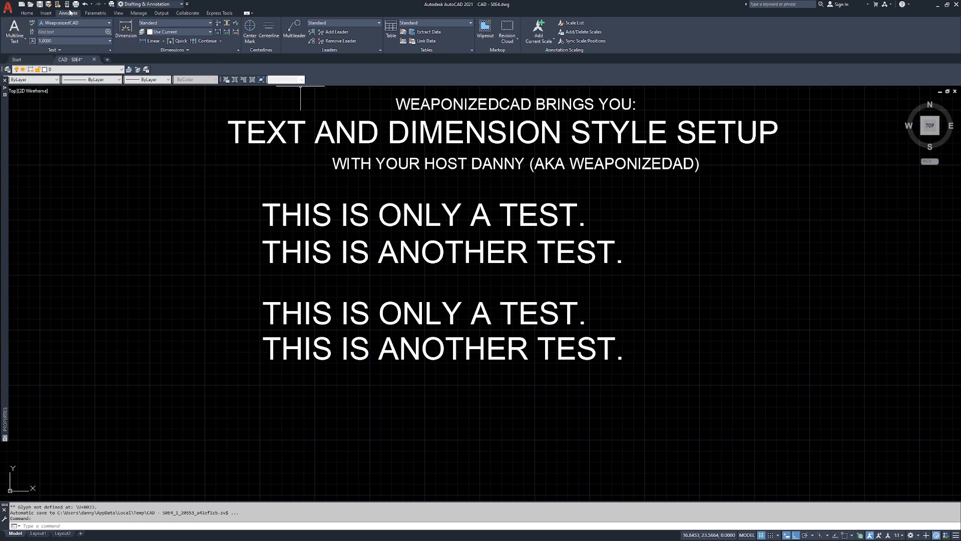
Select WeaponizedCAD as the current text style
click(27, 13)
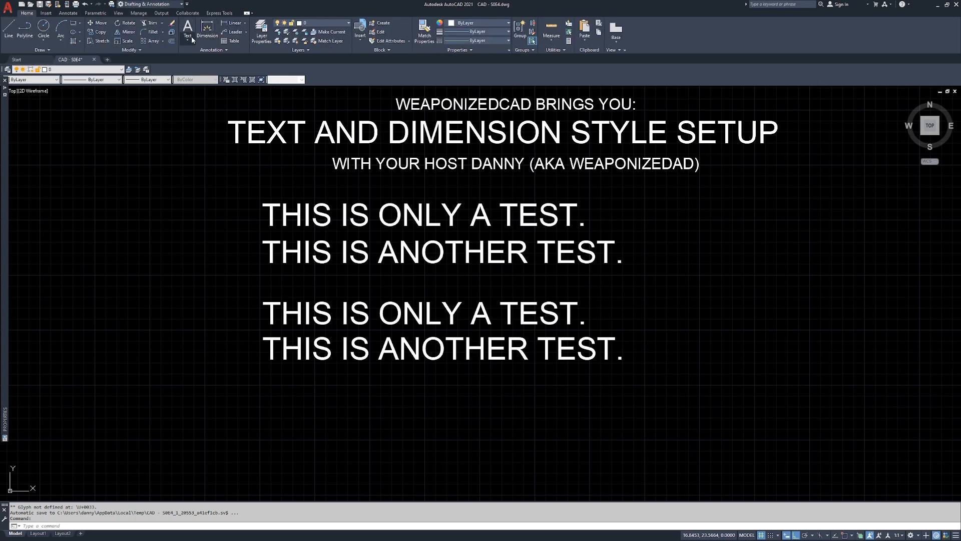
click(68, 13)
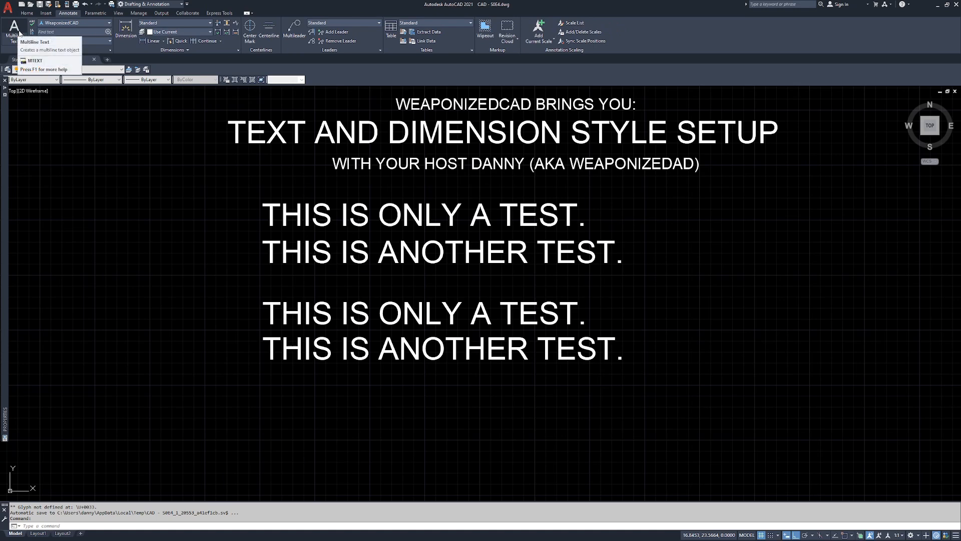
click(79, 22)
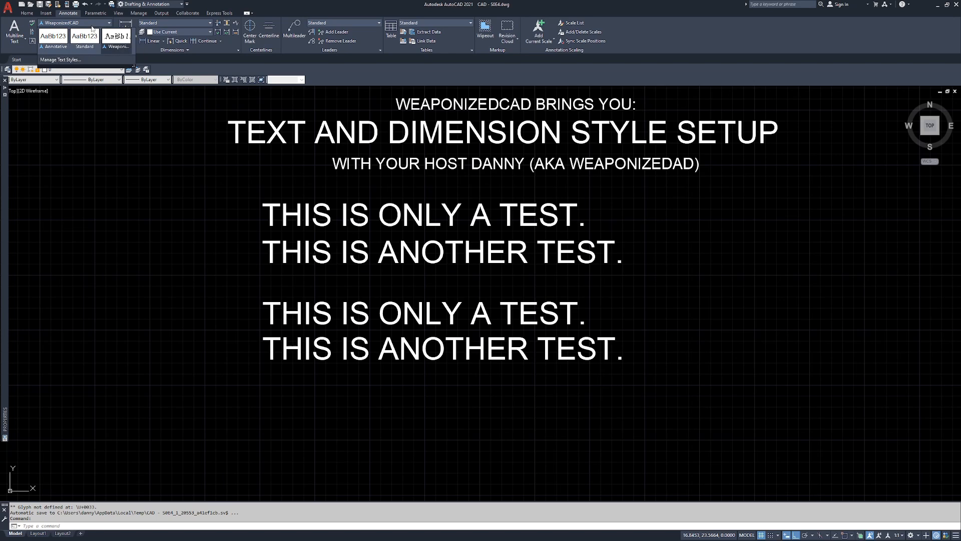
click(111, 48)
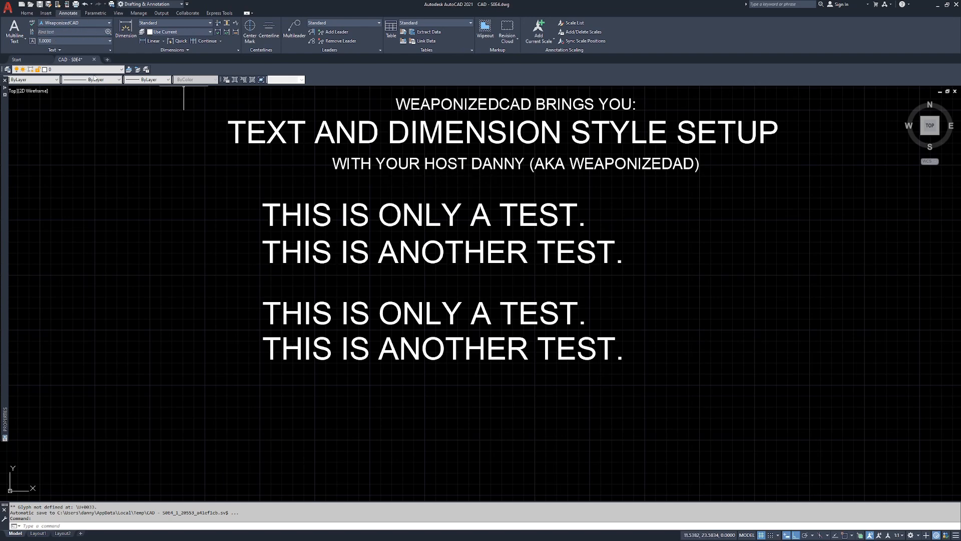
Start a multiline text and accept 1:1 as its annotation scale
middle_drag(248, 366, 254, 316)
click(14, 28)
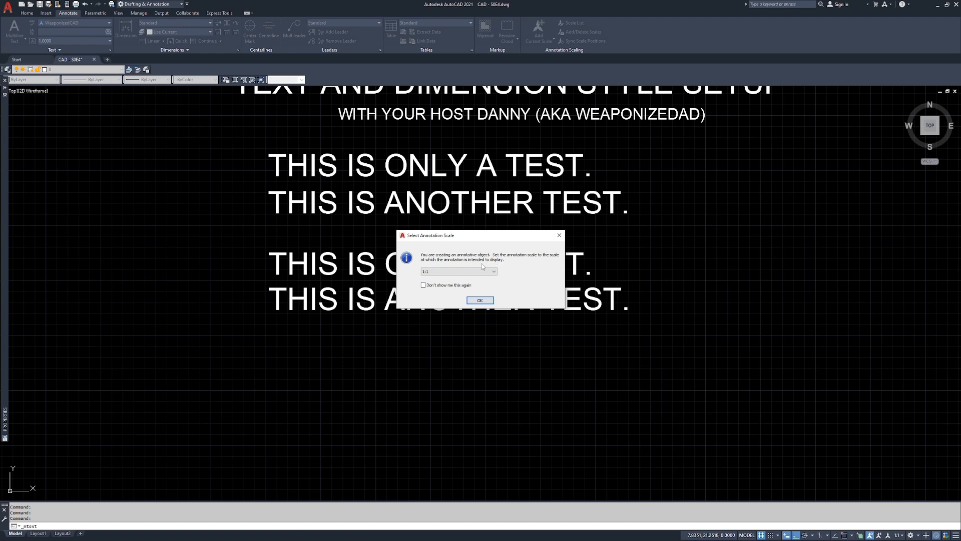
click(453, 274)
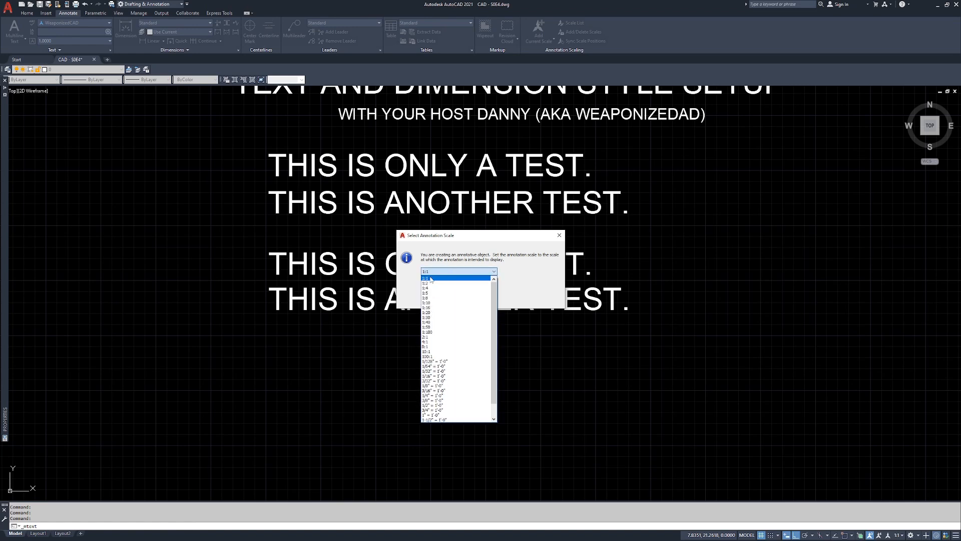
click(432, 279)
click(481, 301)
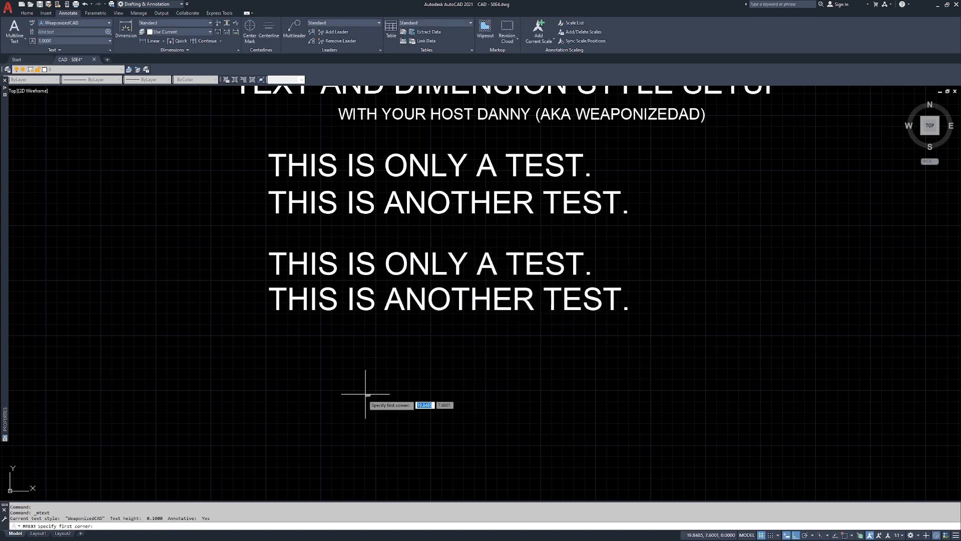
Place a multiline text frame below the last test line and enter "THIS IS ANOTHER TEST OF THE TEXT STYLE."
click(272, 335)
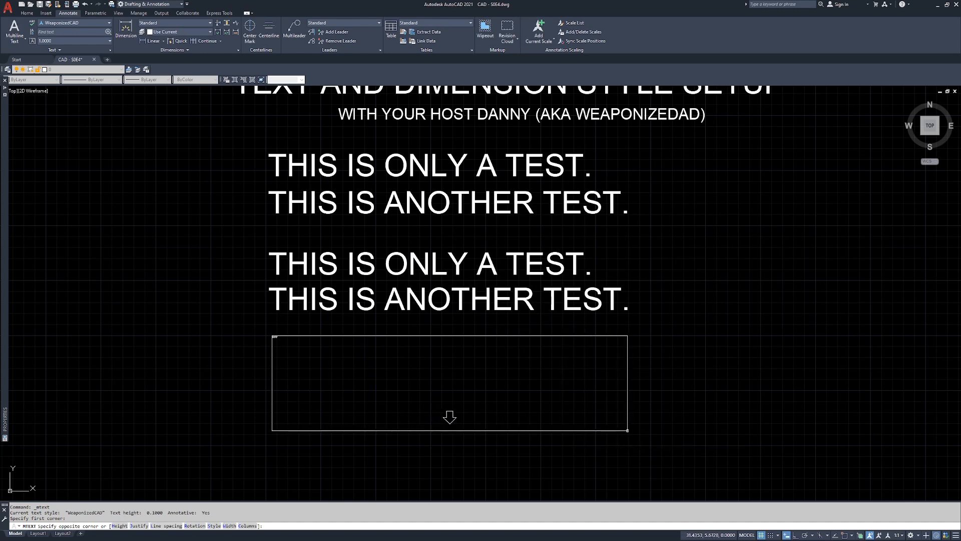
click(628, 430)
text(thi)
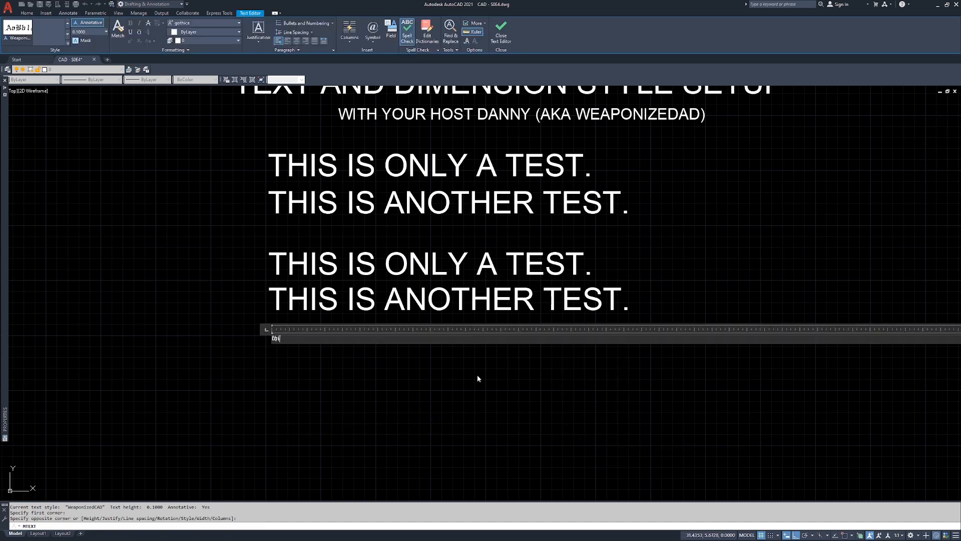
key(BackSpace)
key(BackSpace)
key(BackSpace)
text(THIS IS ANOTHER TEST OF THE TEXT STYLE.)
key(Return)
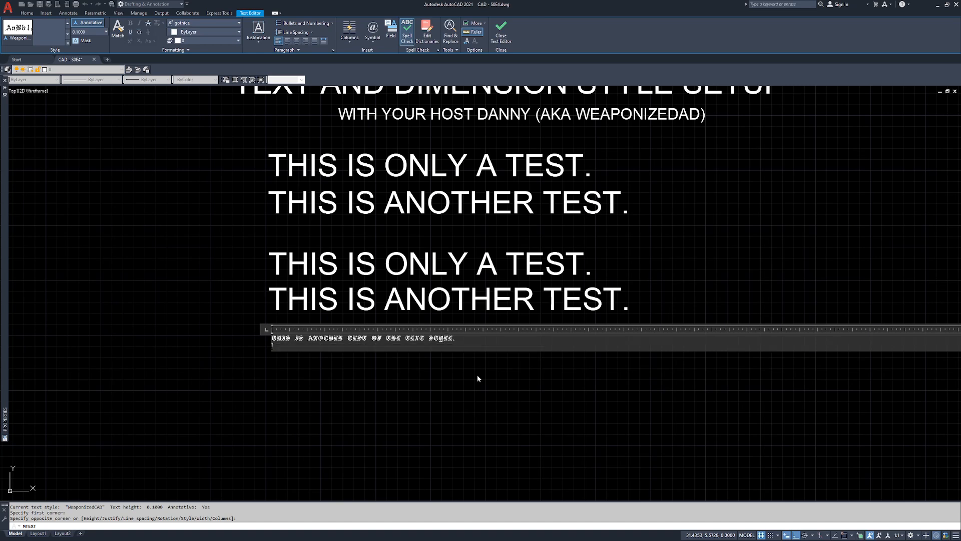
click(478, 379)
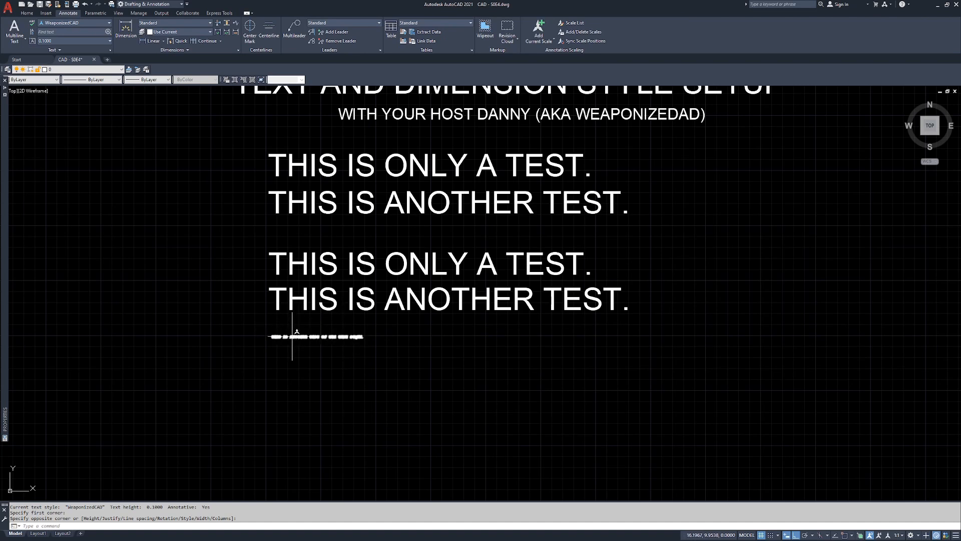
Compare the upper multiline text with the new annotative text, selecting each in turn, and examine the new text's lettering up close
click(314, 160)
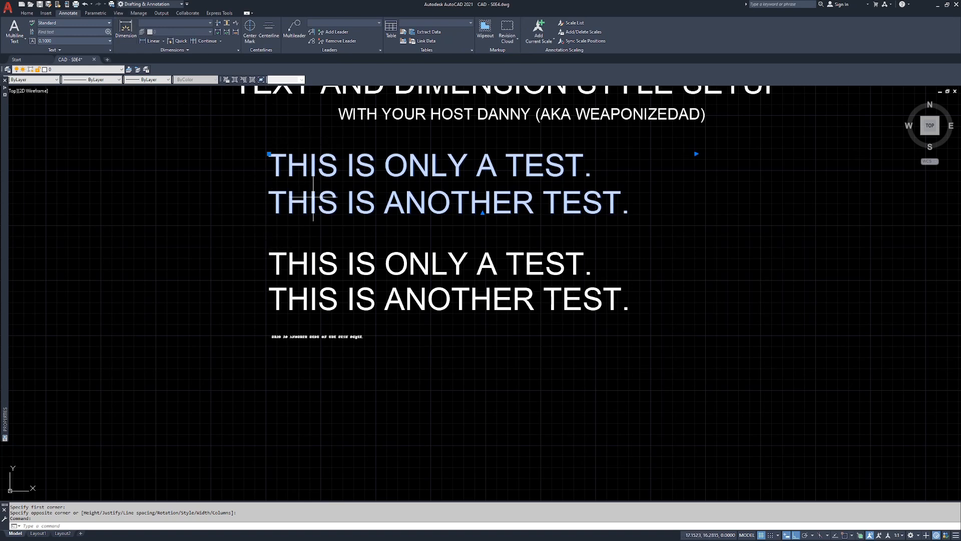
key(Escape)
key(Escape)
key(Escape)
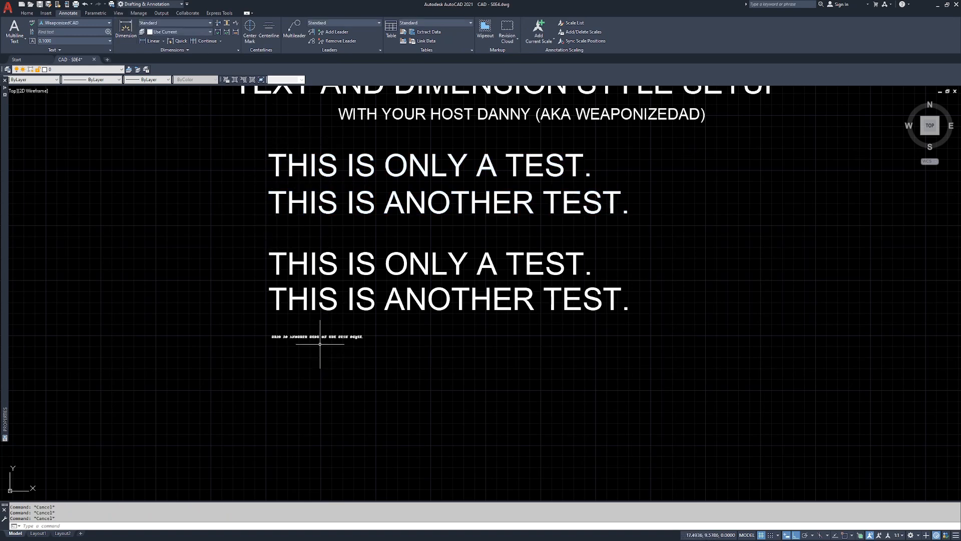
click(311, 336)
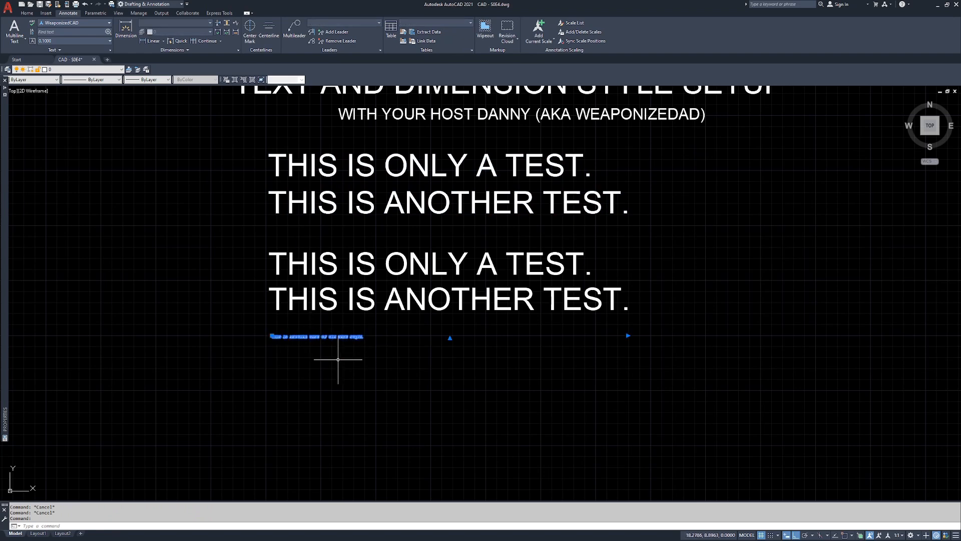
key(Escape)
scroll(285, 344, up, 8)
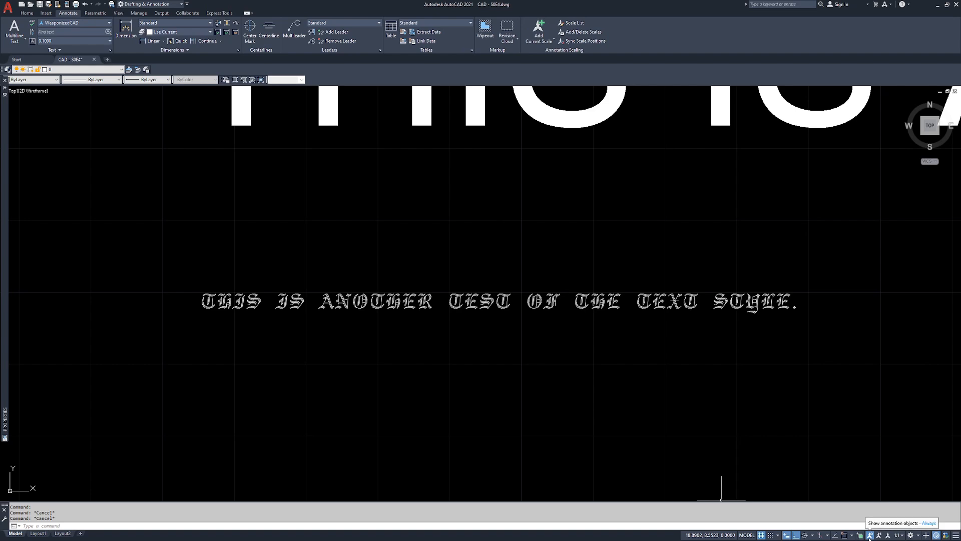
Check the WeaponizedCAD style's paper text height in the text style settings and close them without changes
text(SYTYLE)
key(BackSpace)
key(BackSpace)
key(BackSpace)
key(BackSpace)
key(BackSpace)
text(TYLE)
key(Return)
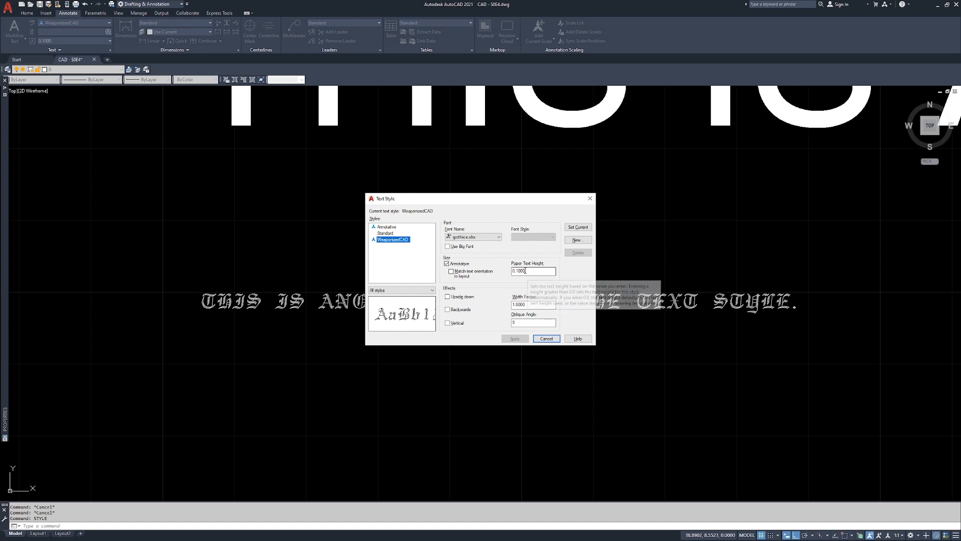
click(541, 339)
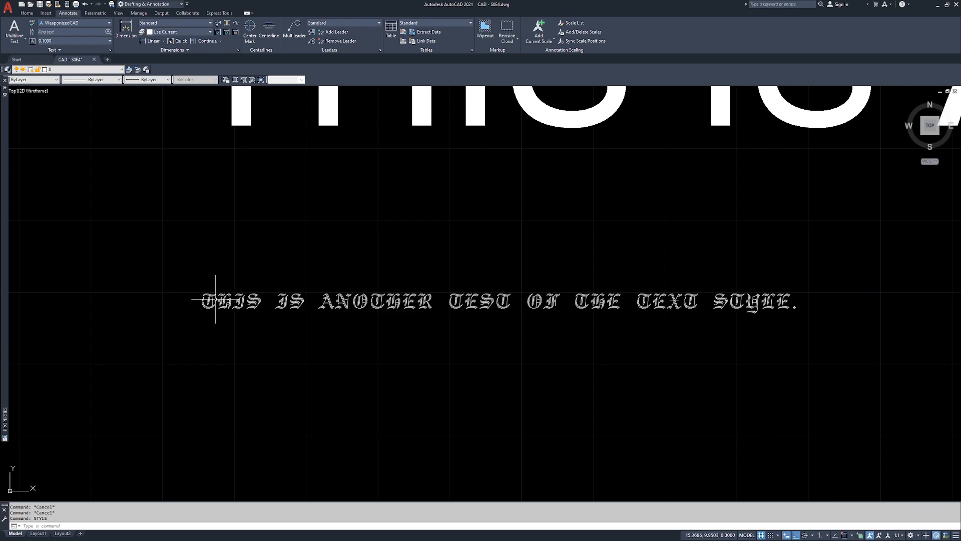
Draw a horizontal dimension about 12.77 units long below the gothic text, with its dimension line above the measured points
scroll(321, 225, down, 6)
middle_drag(350, 206, 353, 307)
middle_drag(429, 307, 411, 371)
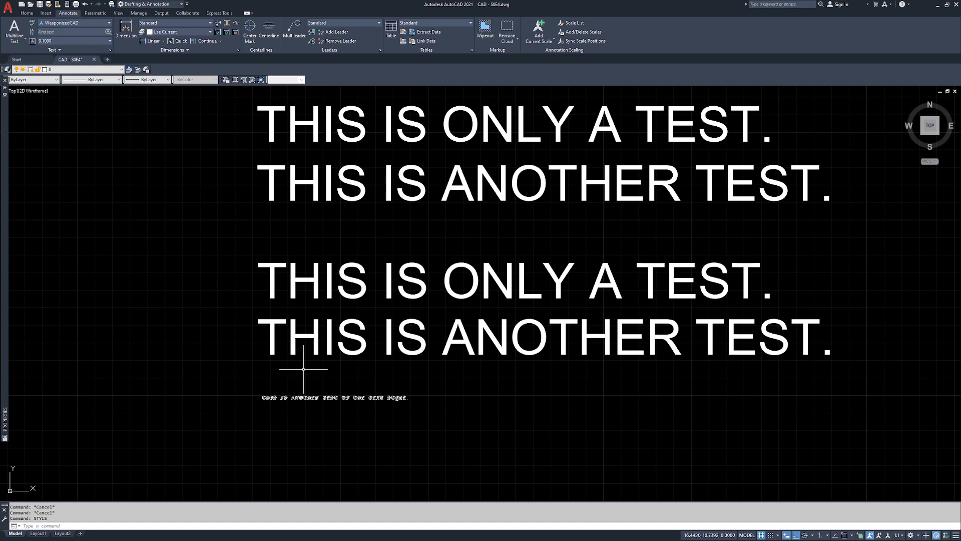
middle_drag(440, 322, 426, 266)
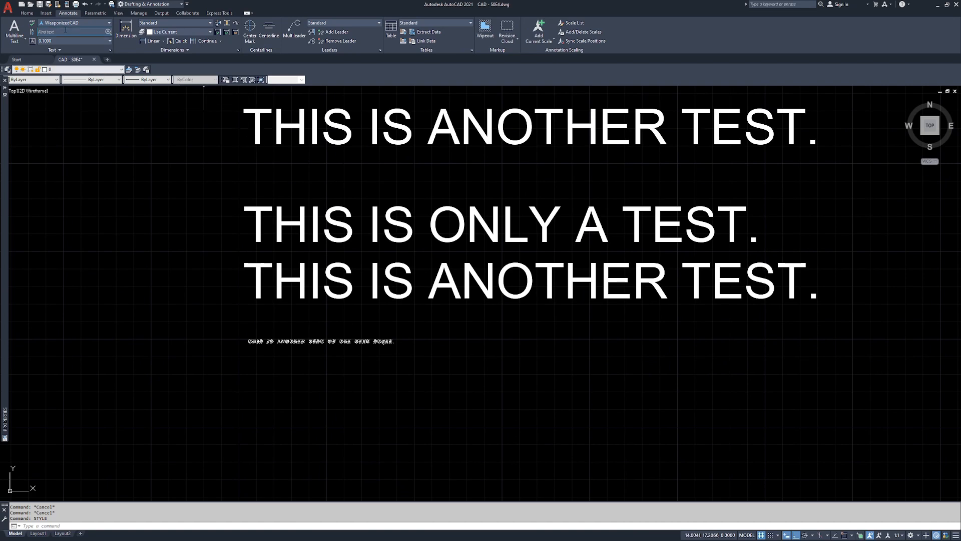
click(27, 13)
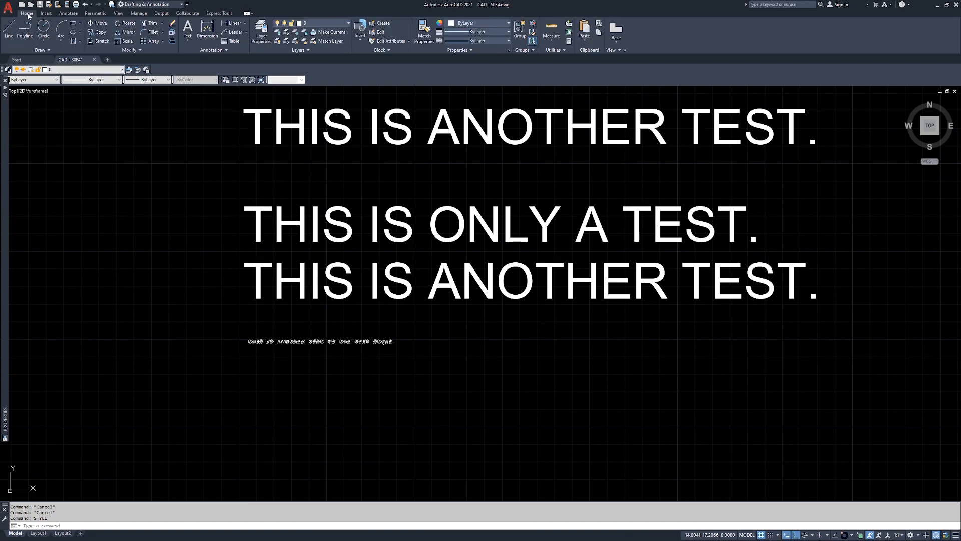
click(214, 34)
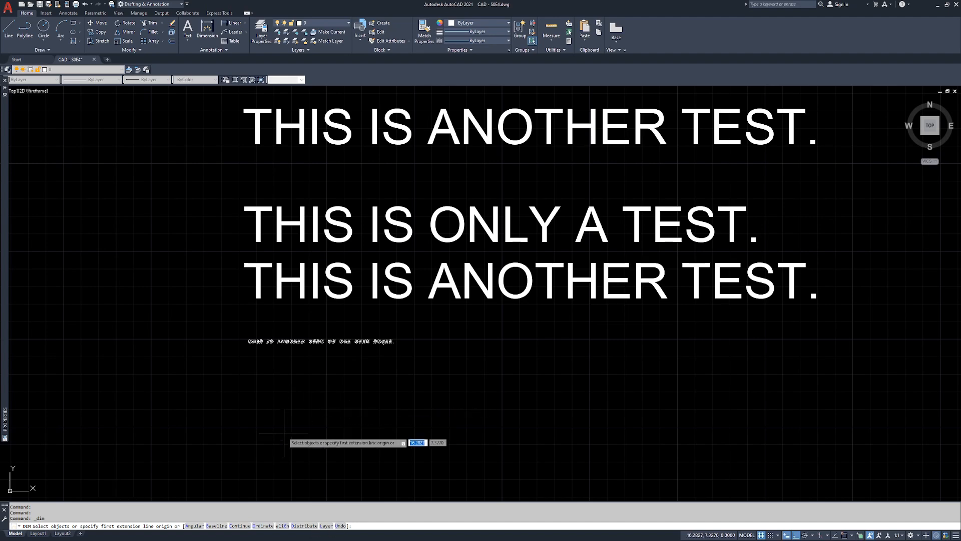
middle_drag(290, 440, 284, 376)
click(241, 359)
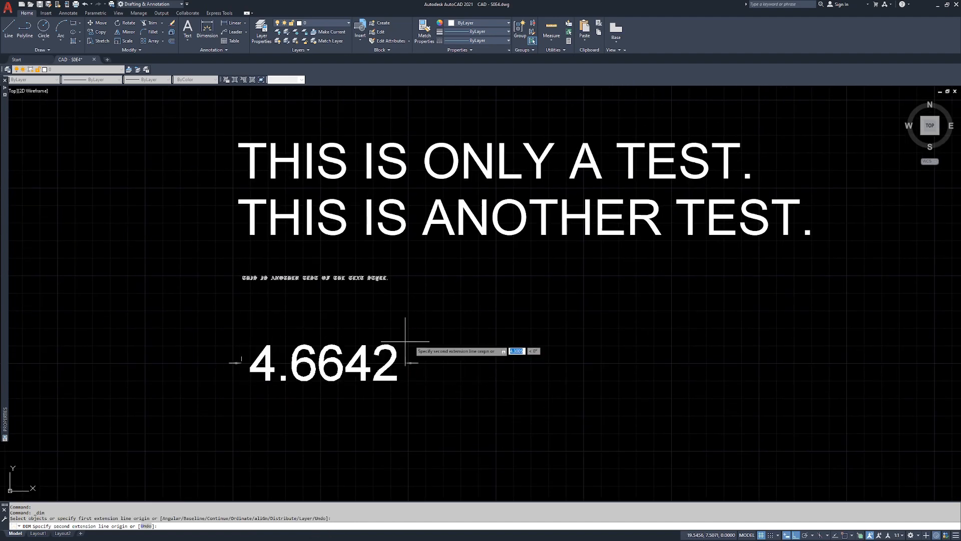
click(690, 358)
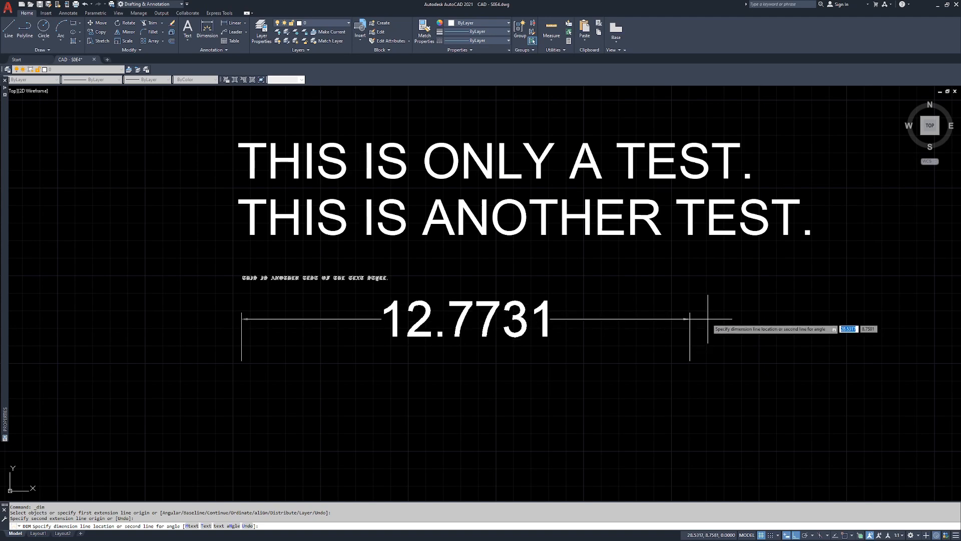
click(693, 320)
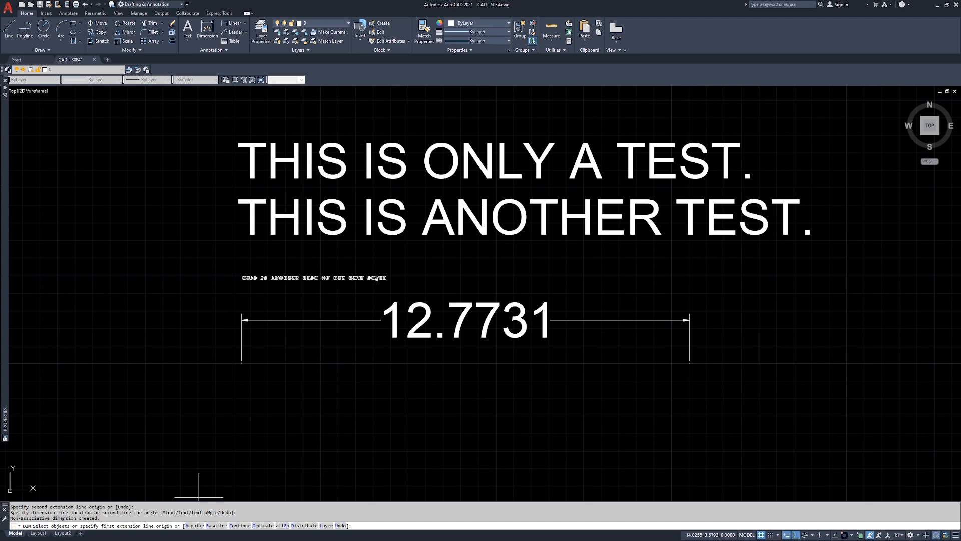
Add a vertical dimension about 4.77 units long below the horizontal dimension's left end, then end the dimension command
middle_drag(292, 452, 290, 359)
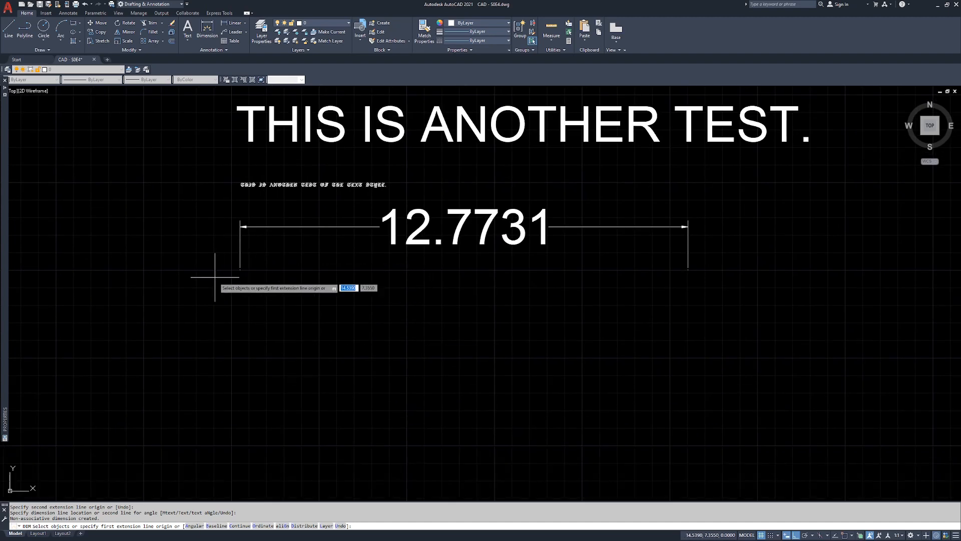
click(240, 279)
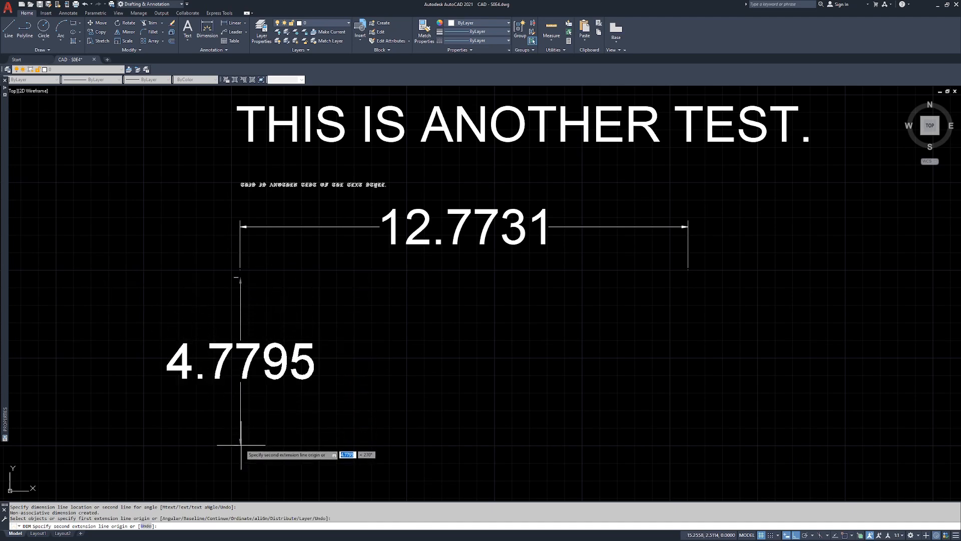
click(241, 444)
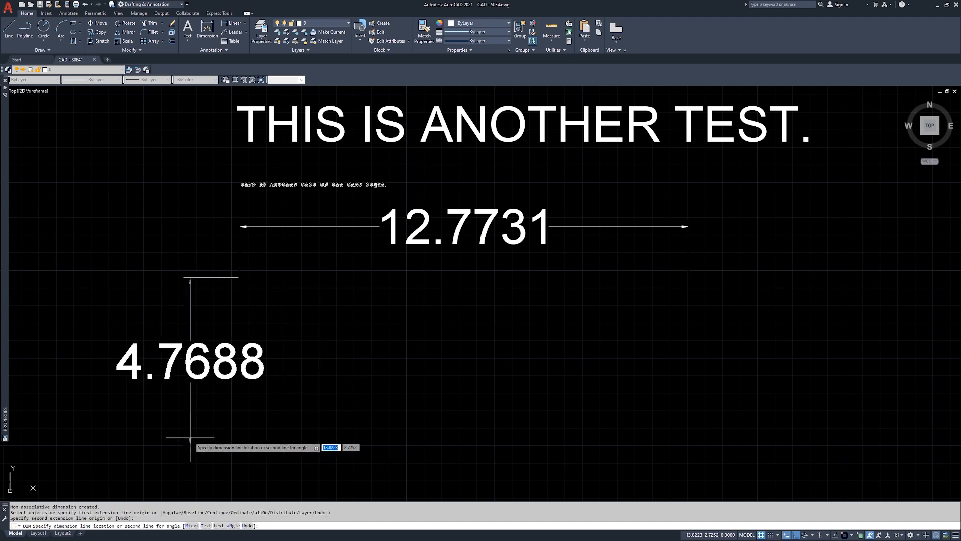
click(190, 438)
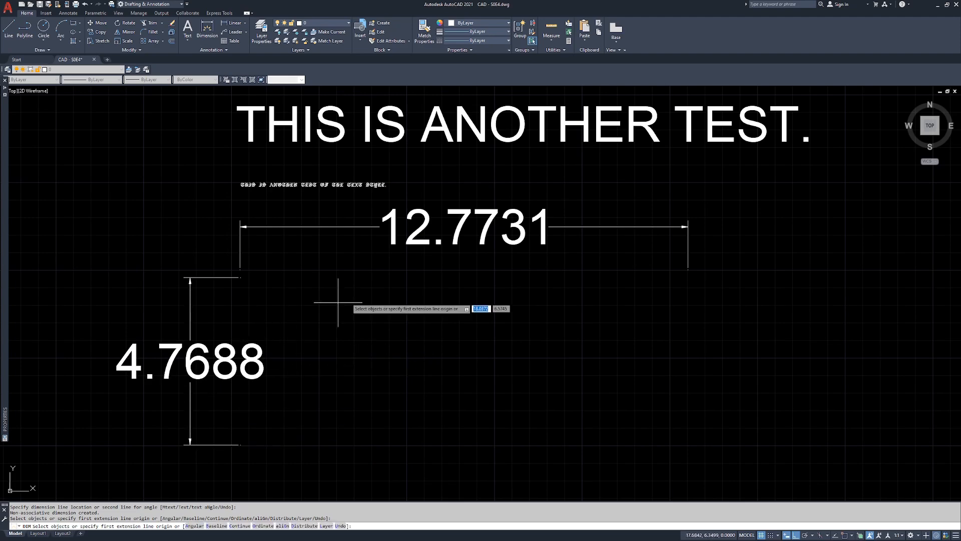
scroll(338, 303, down, 3)
scroll(500, 339, up, 3)
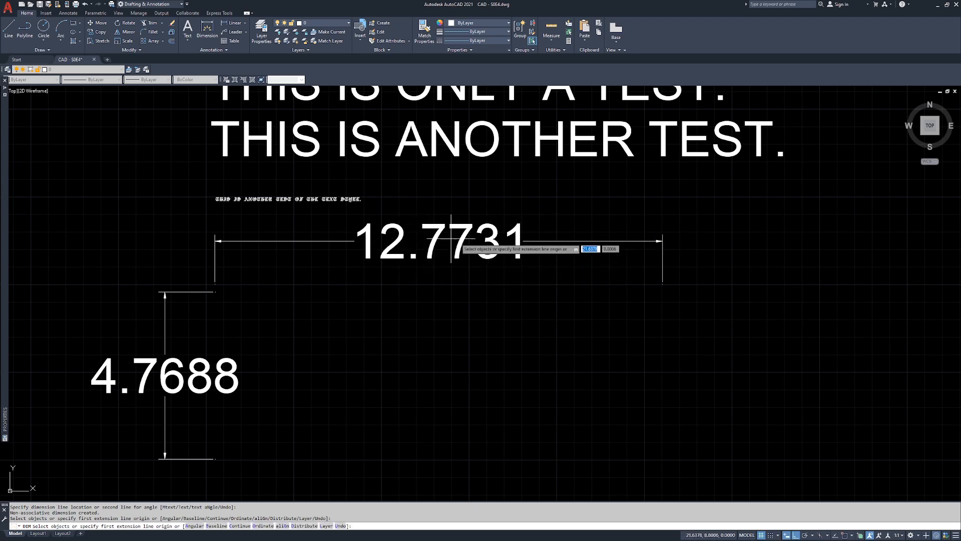
key(Escape)
key(Escape)
key(Escape)
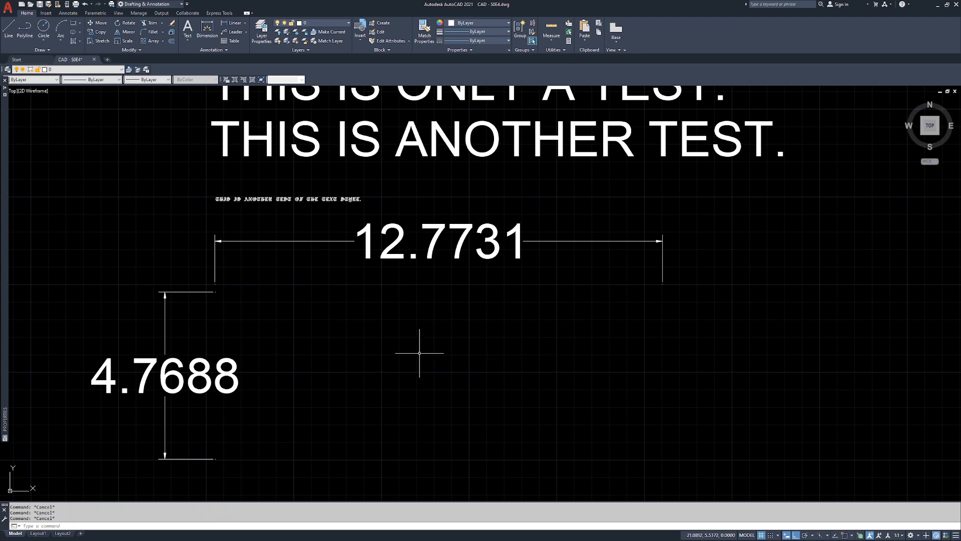
Open the Dimension Style Manager and select the Standard style
text(DIMSTYLE)
key(Return)
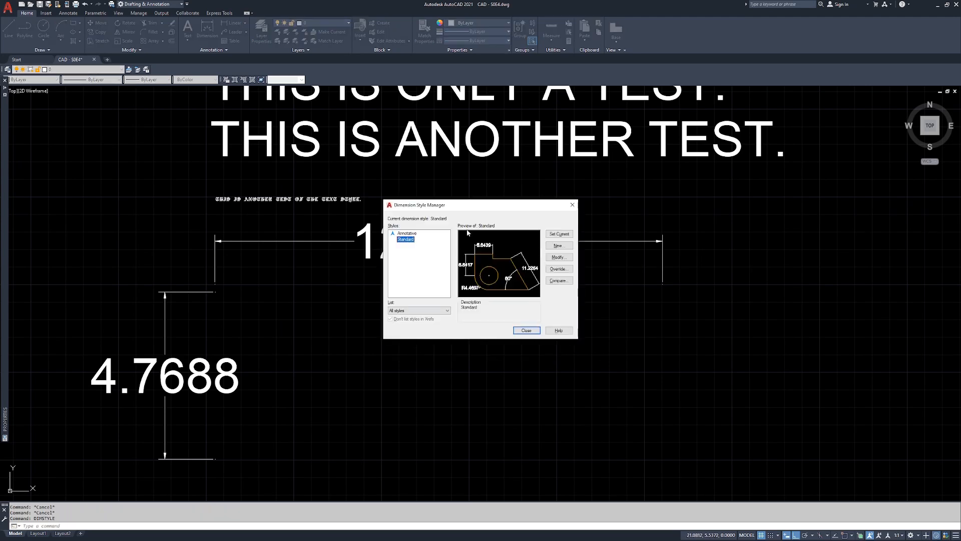
drag(476, 210, 456, 239)
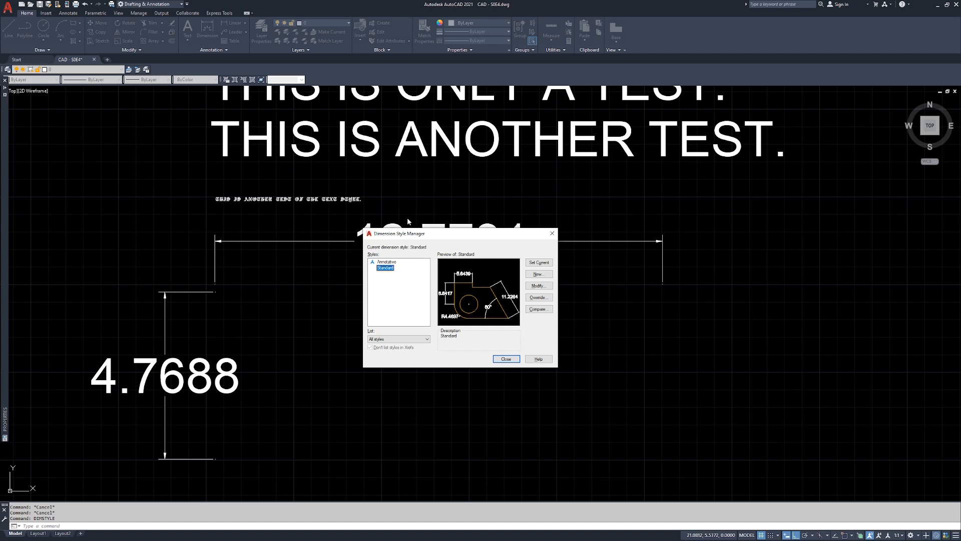
click(387, 268)
click(380, 268)
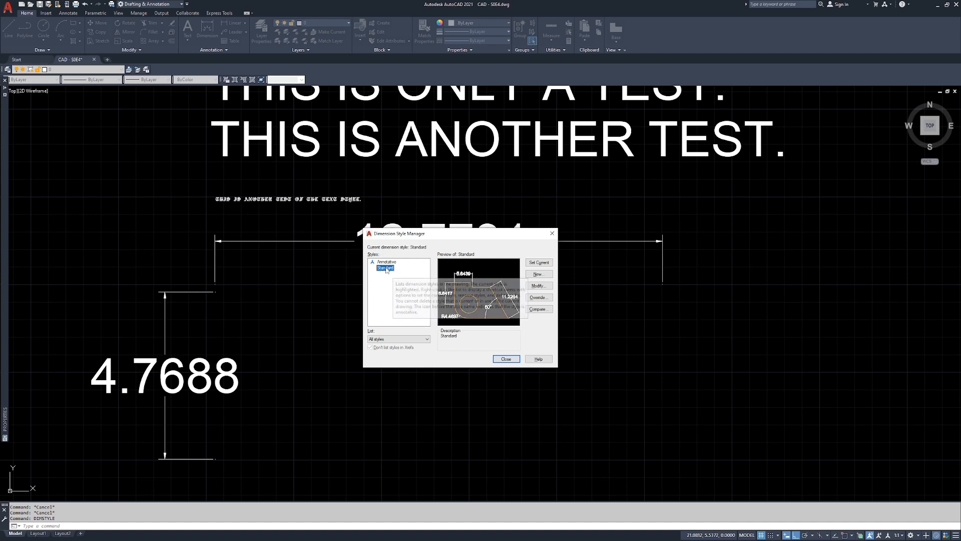
Create a new annotative dimension style named WeaponizedCAD for all dimensions, starting with Standard, and continue to its settings
click(541, 277)
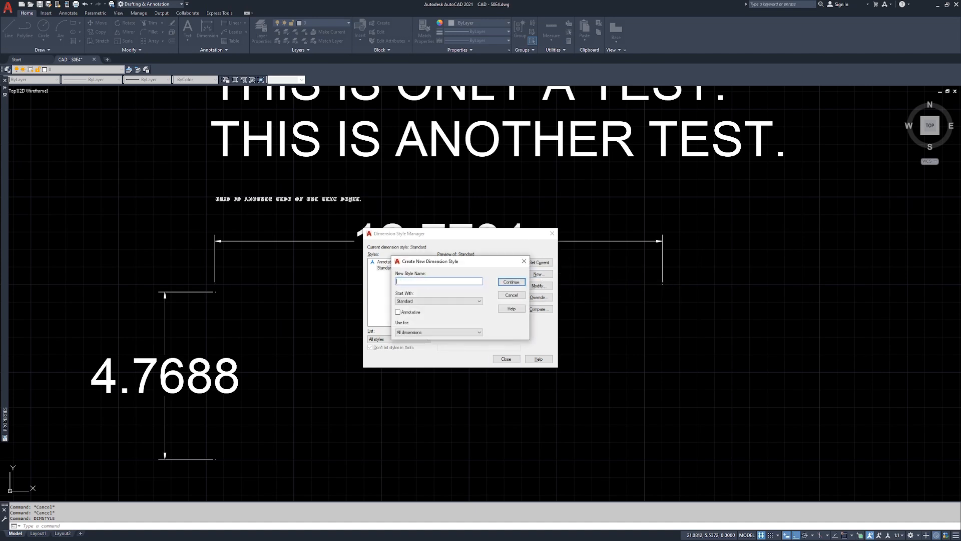
text(CAD)
click(412, 301)
click(410, 300)
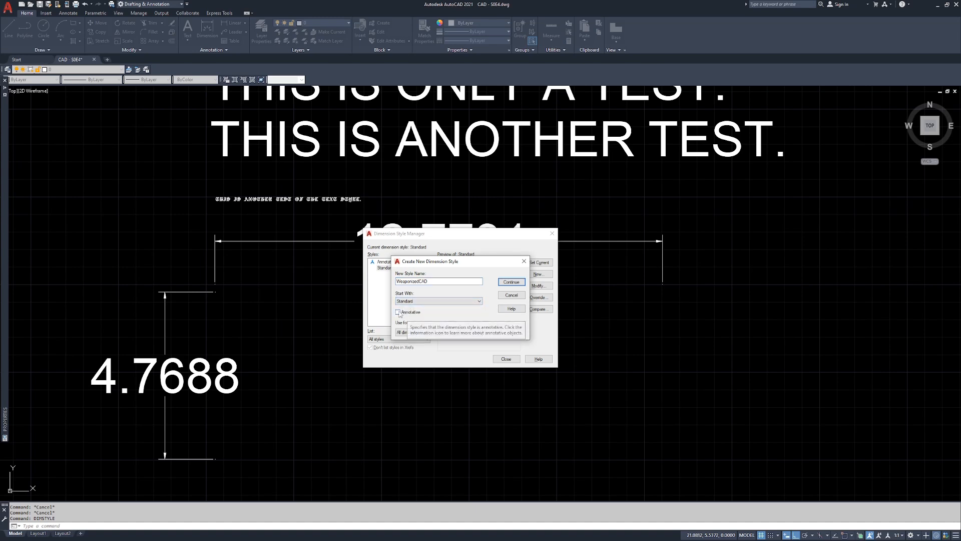
click(398, 312)
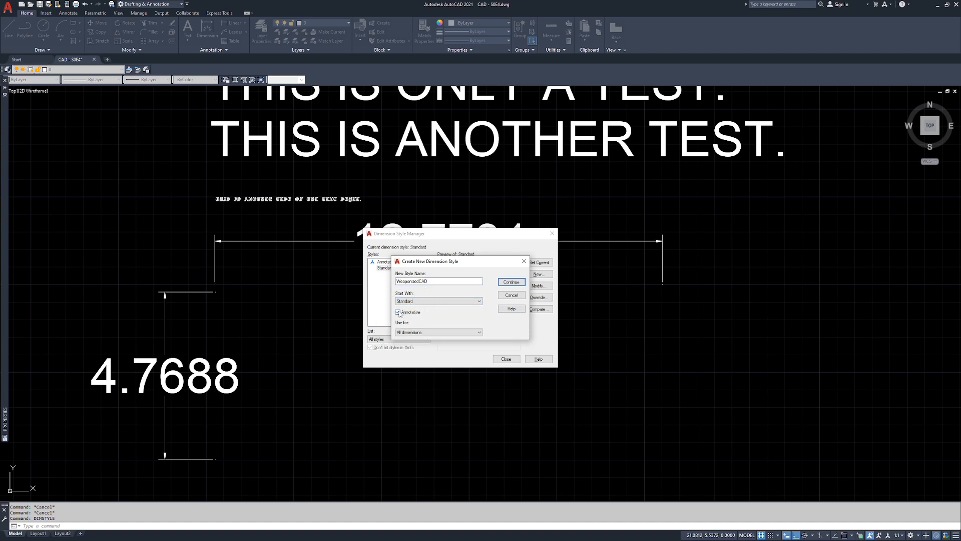
click(511, 282)
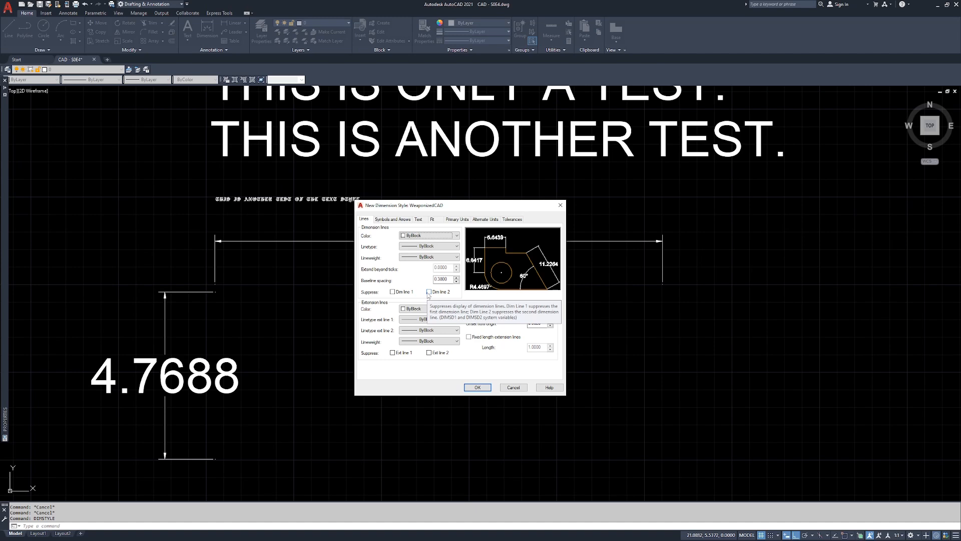
key(ctrl)
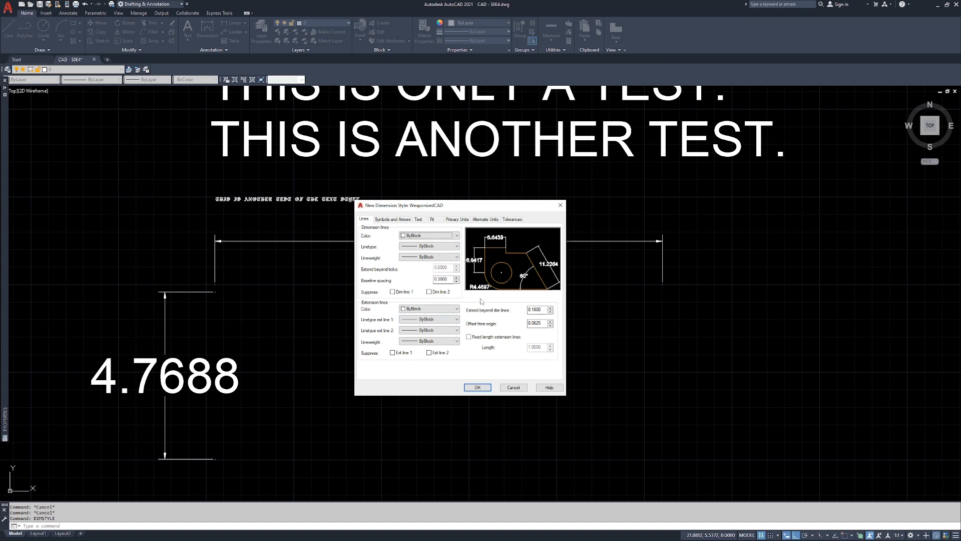
Keep closed filled arrowheads for the new dimension style, set the arrow size to 0.1 and set center marks to None
click(366, 220)
click(395, 222)
click(420, 221)
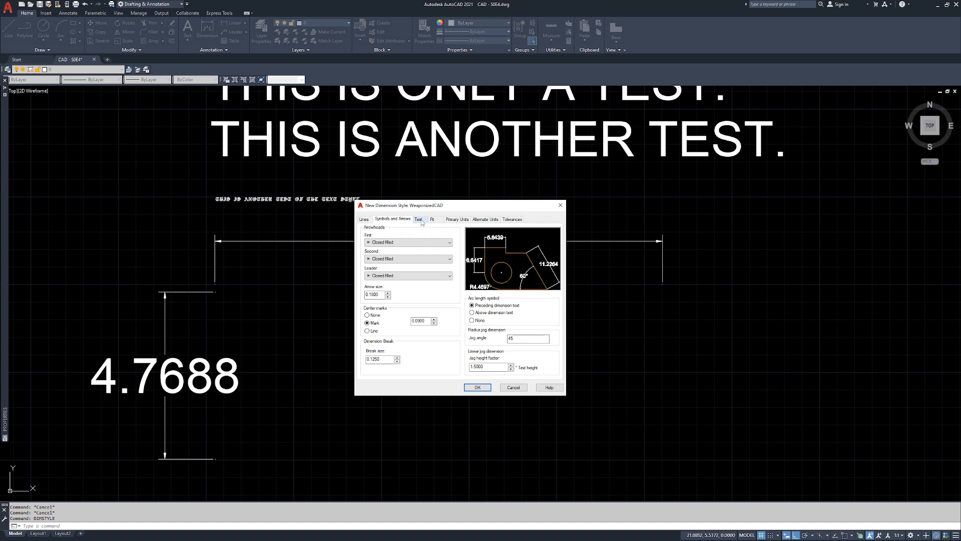
click(395, 221)
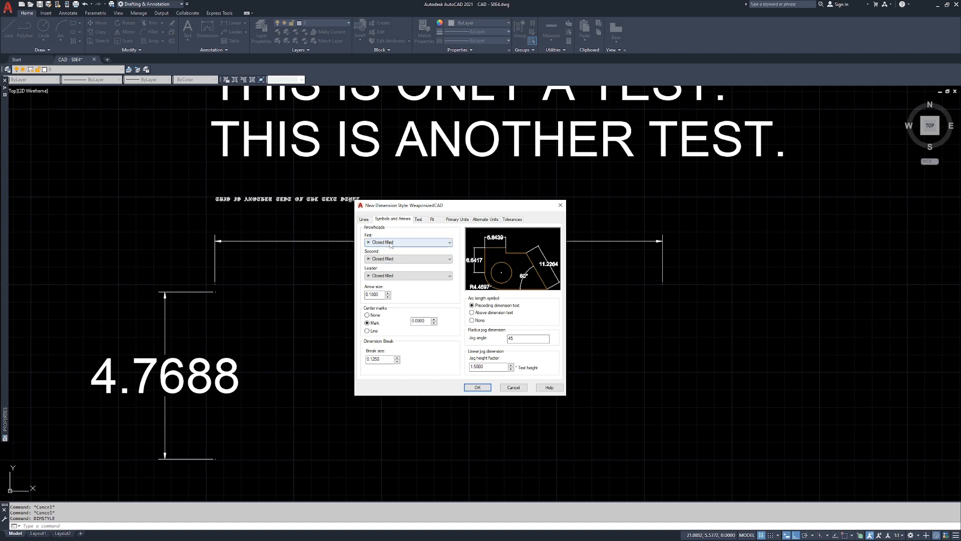
click(393, 243)
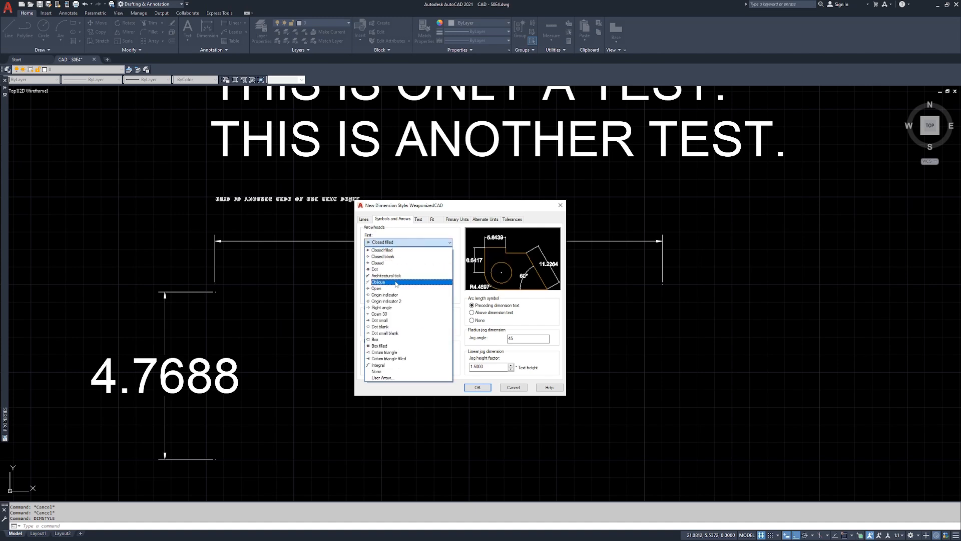
click(383, 250)
double_click(376, 295)
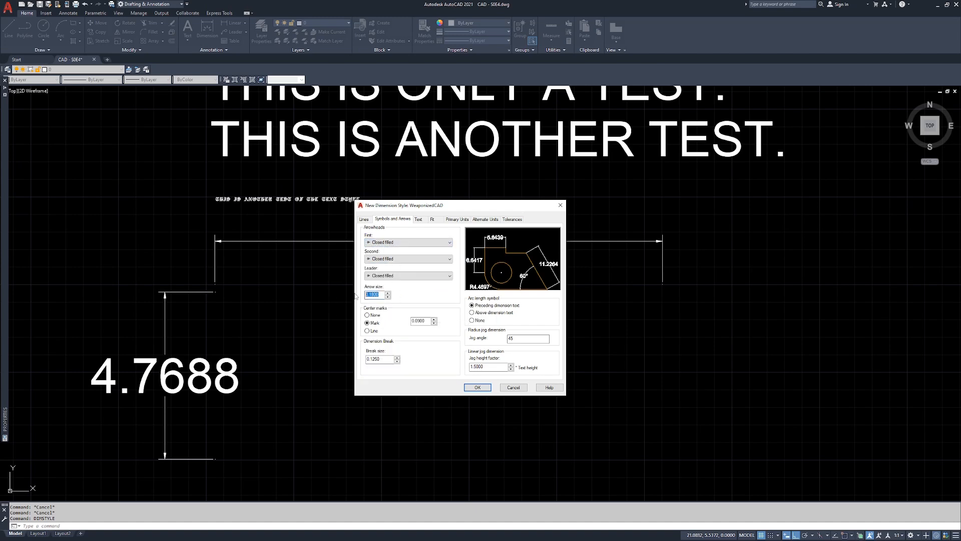
text(.1)
click(372, 315)
Assign the WeaponizedCAD text style to the new dimension style's text
click(420, 221)
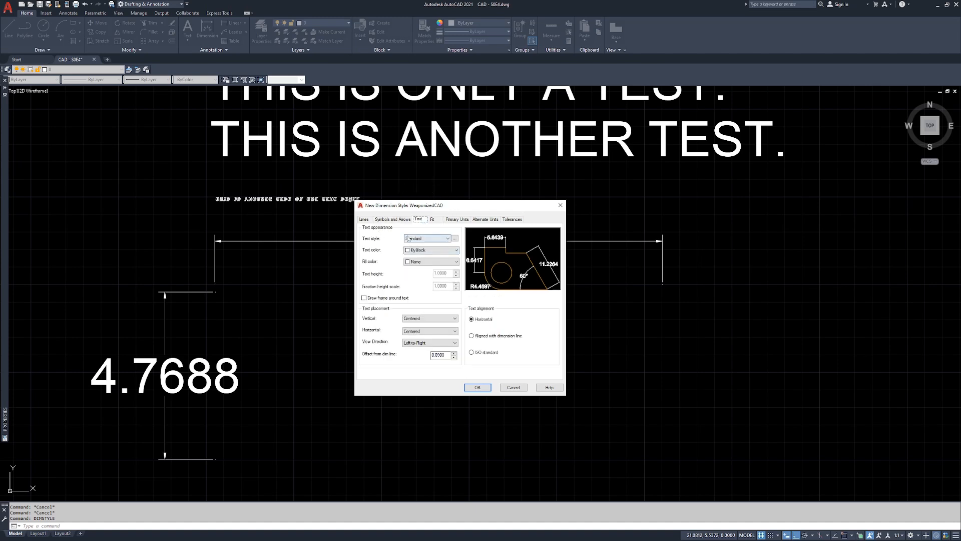
click(426, 242)
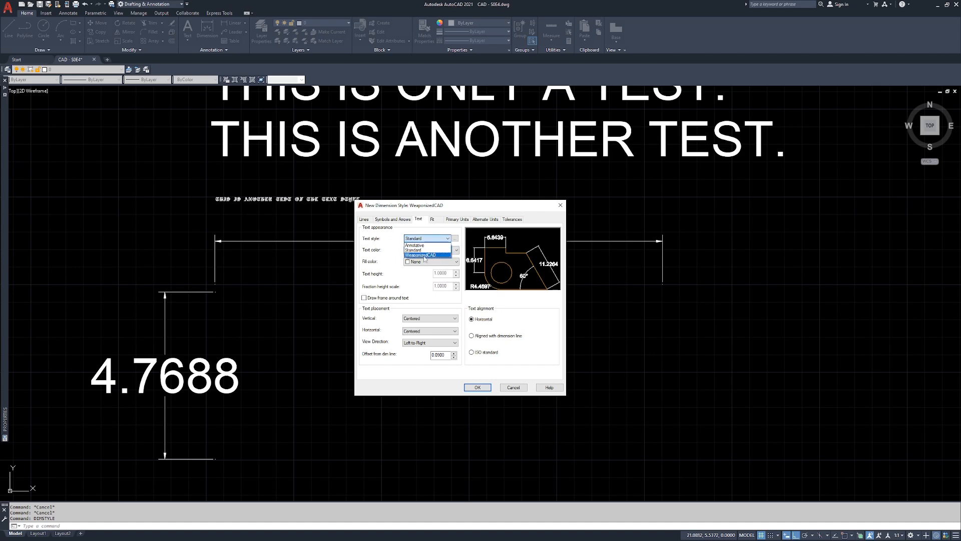
click(422, 255)
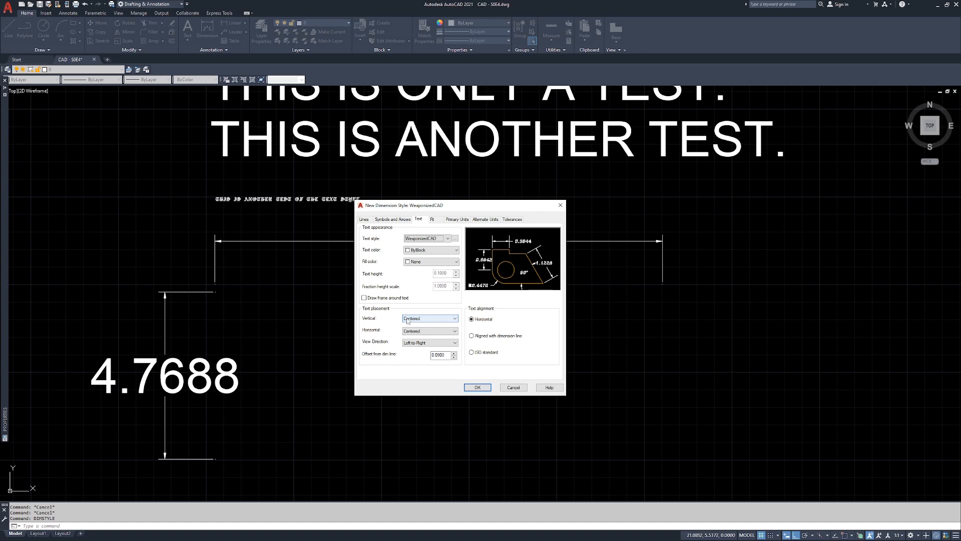
Align the dimension text with the dimension line and place text outside its default position over the dimension line, with leader
click(432, 319)
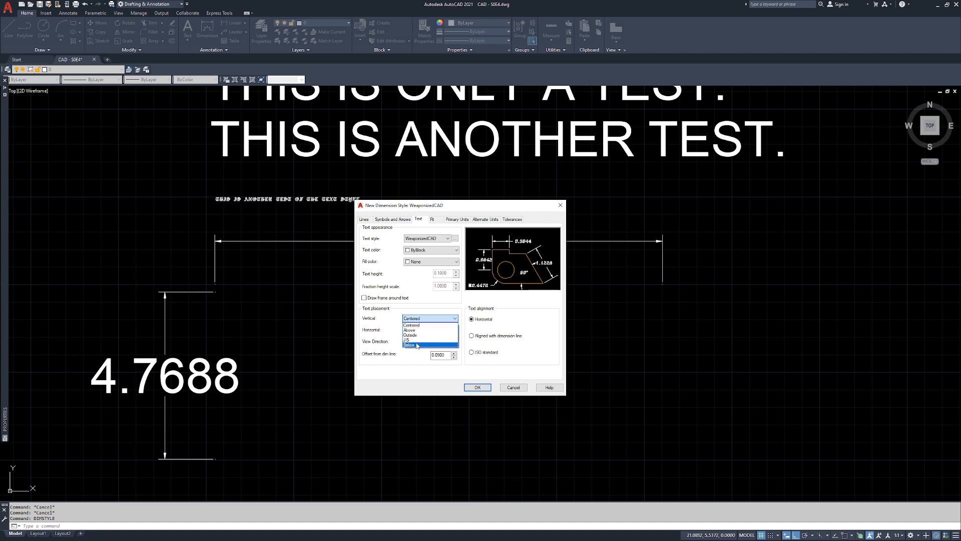
click(380, 324)
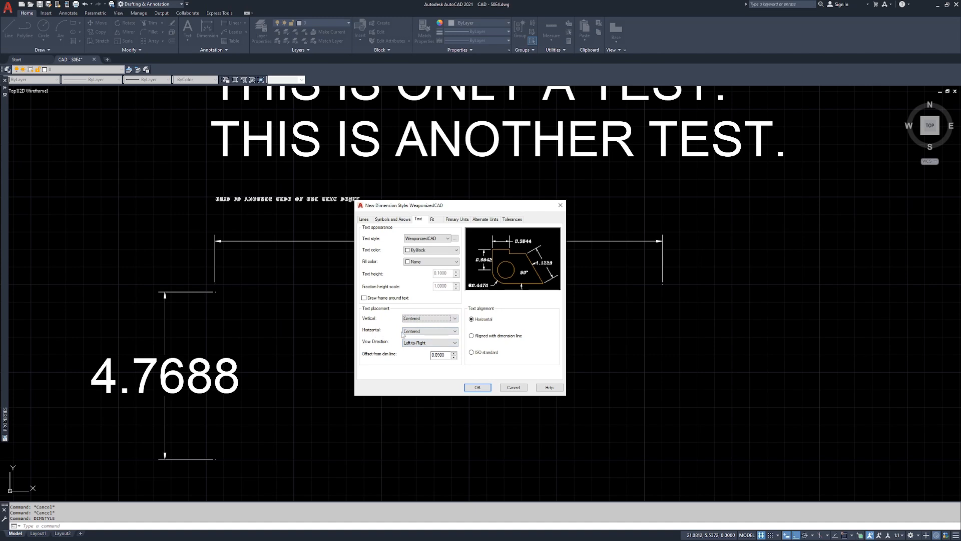
click(426, 343)
click(394, 342)
click(476, 337)
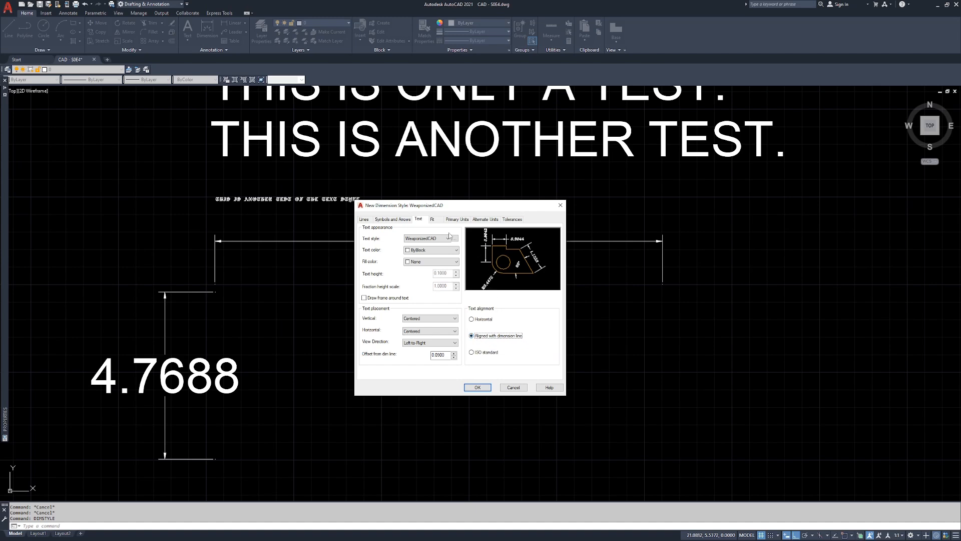
click(436, 219)
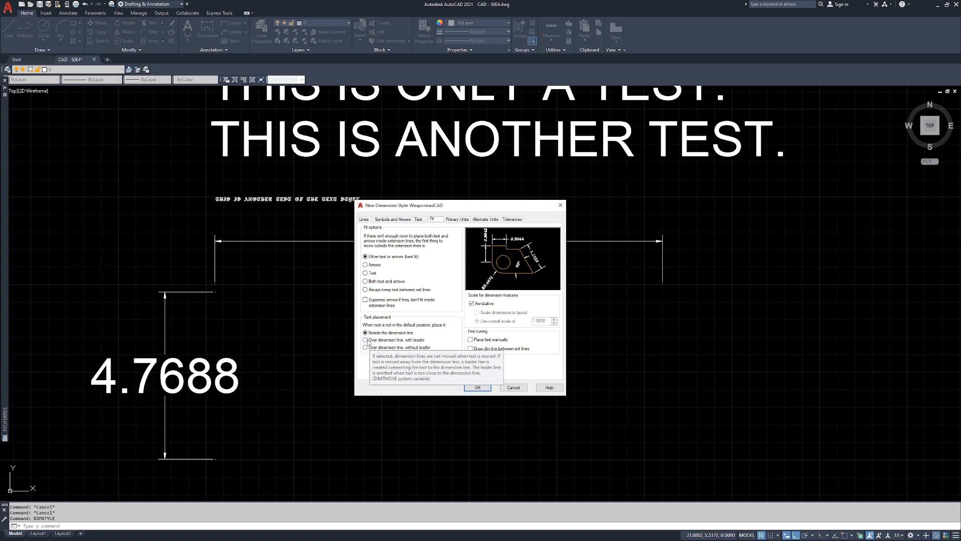
click(384, 342)
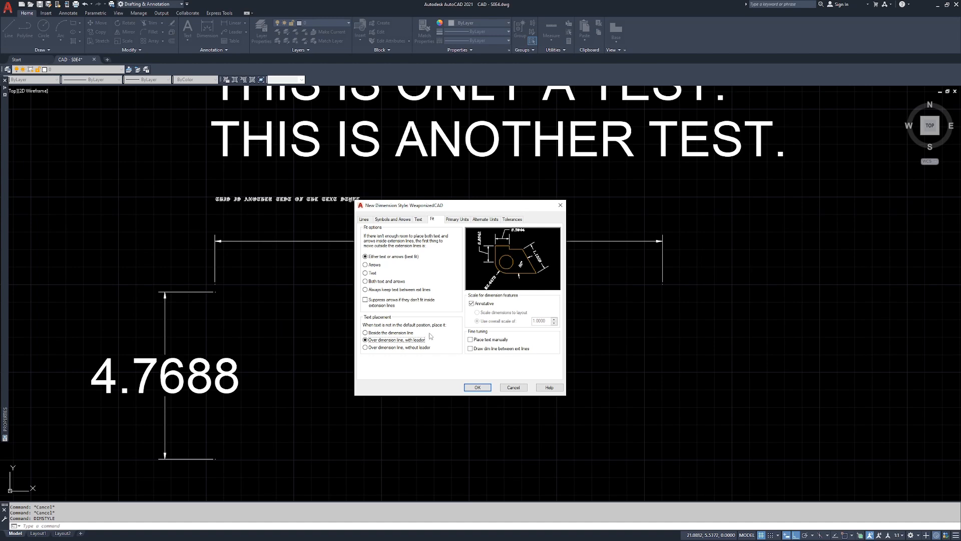
Set the style's linear unit format to Engineering, and make WeaponizedCAD the current dimension style
click(457, 220)
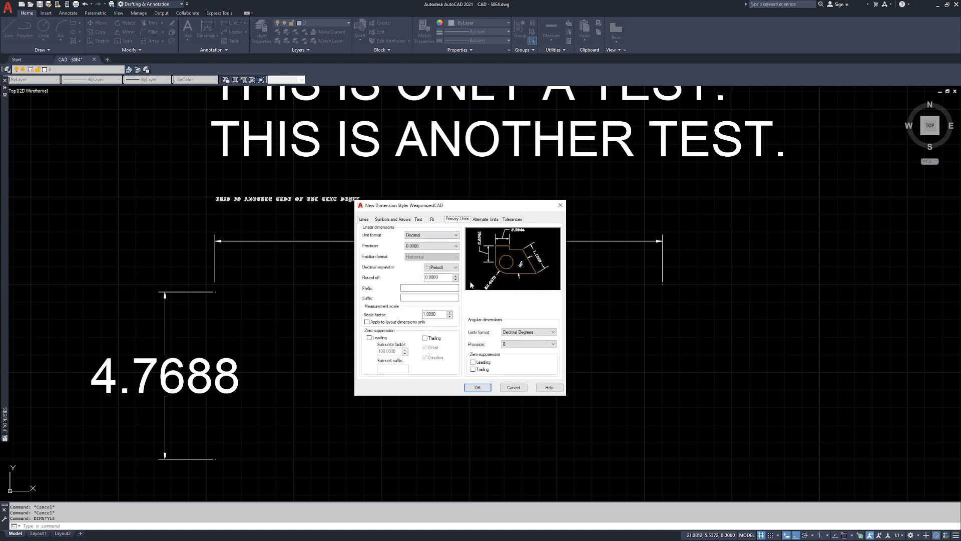
click(430, 235)
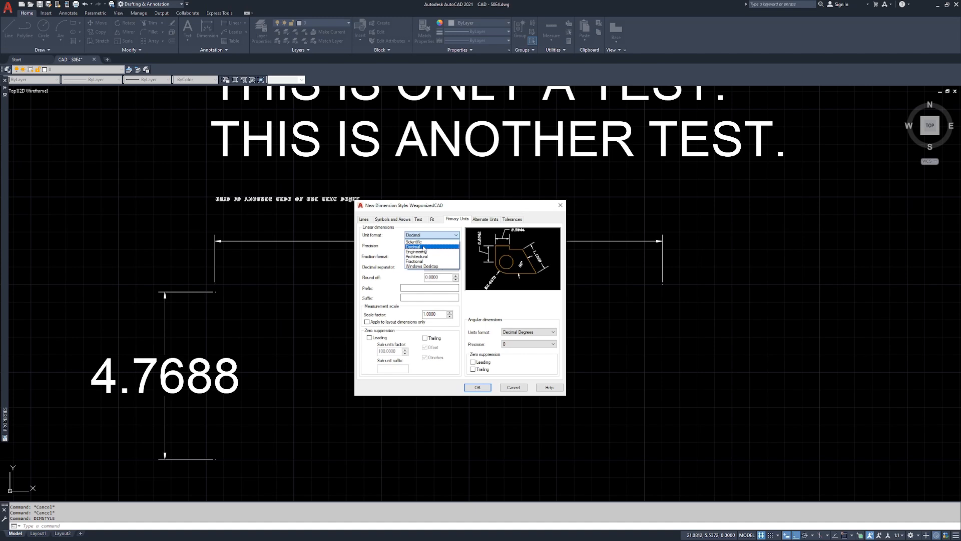
click(422, 252)
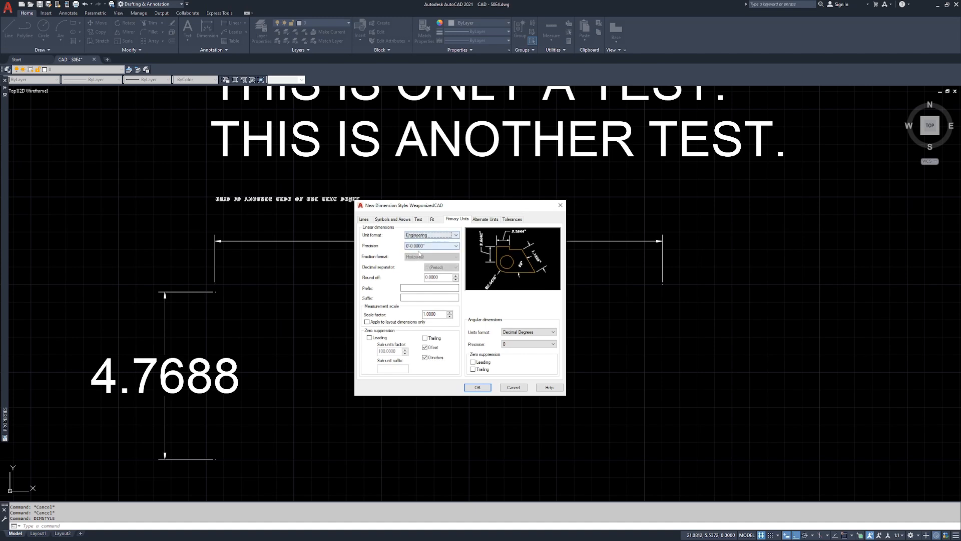
click(420, 249)
double_click(429, 279)
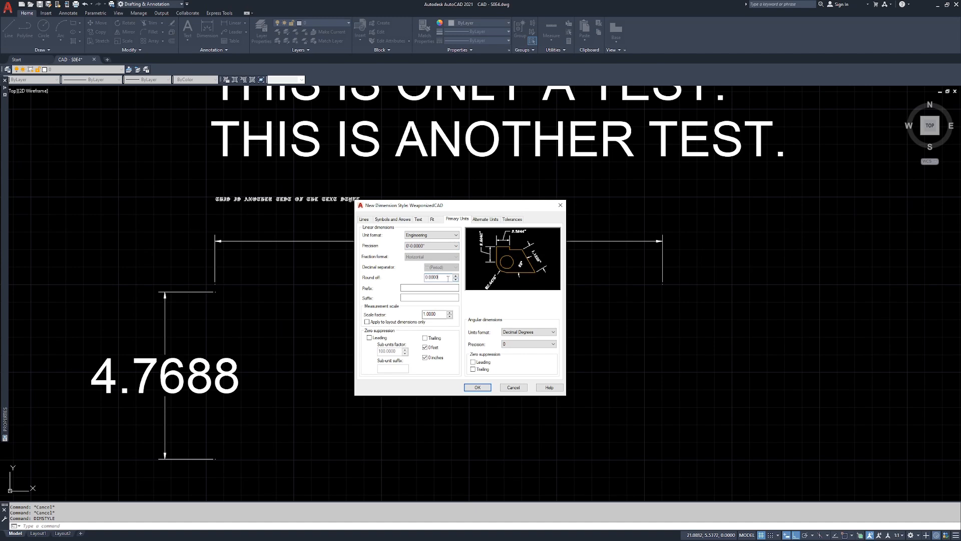
click(432, 314)
double_click(434, 314)
click(477, 388)
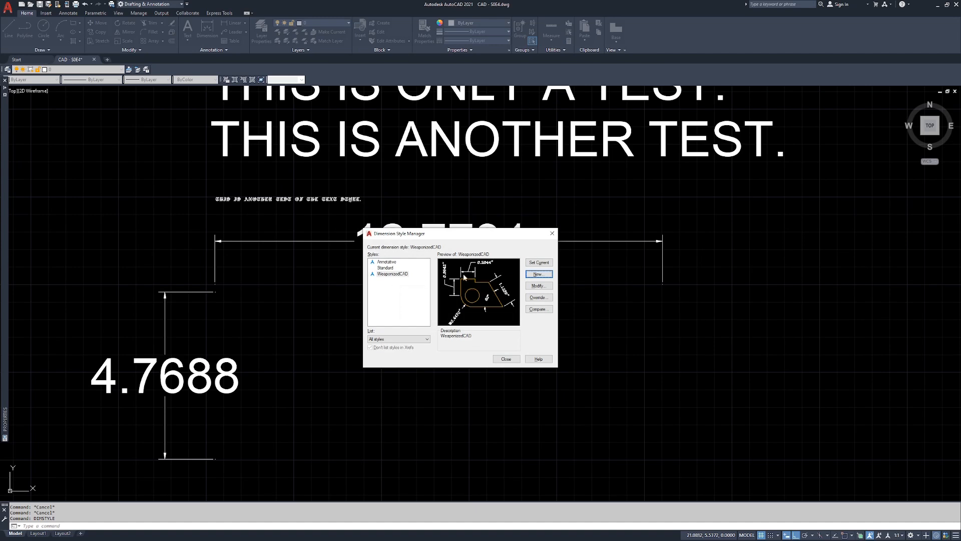
click(532, 264)
click(506, 359)
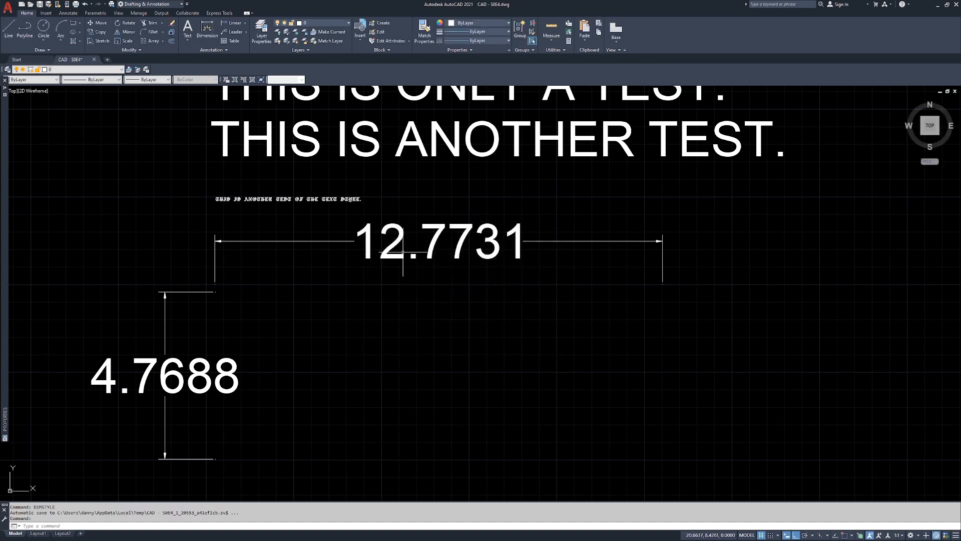
Change the dimension style of both the horizontal and vertical dimensions to WeaponizedCAD and clear the selection
scroll(384, 297, down, 2)
scroll(383, 297, up, 2)
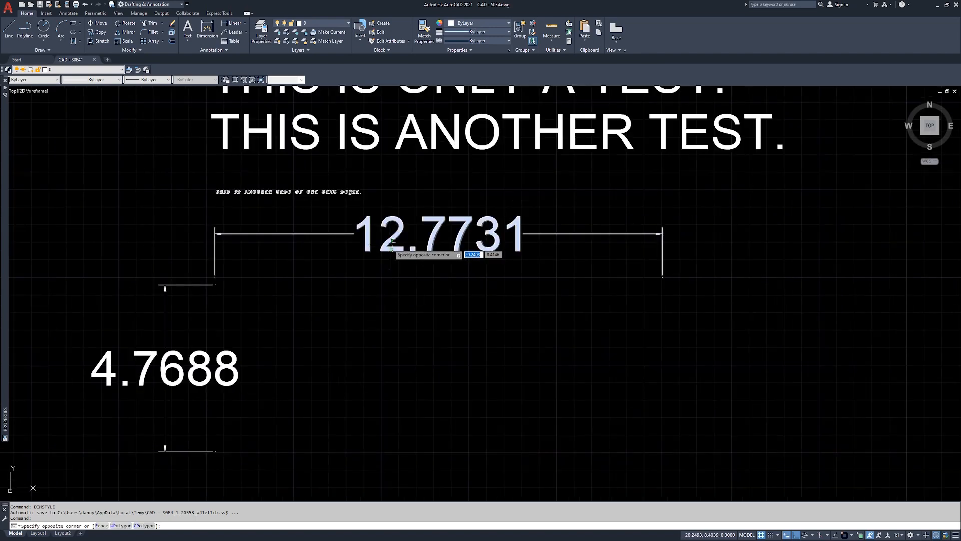
click(390, 247)
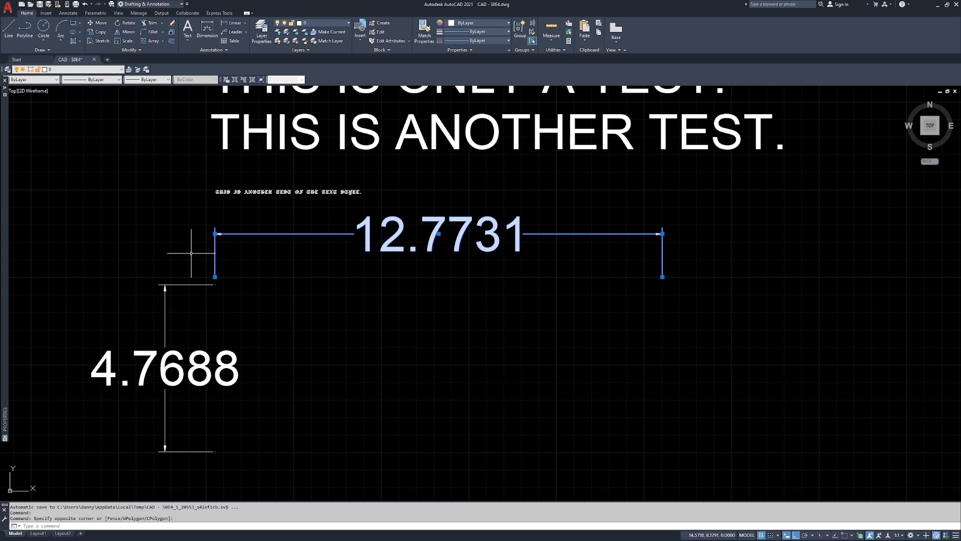
click(182, 285)
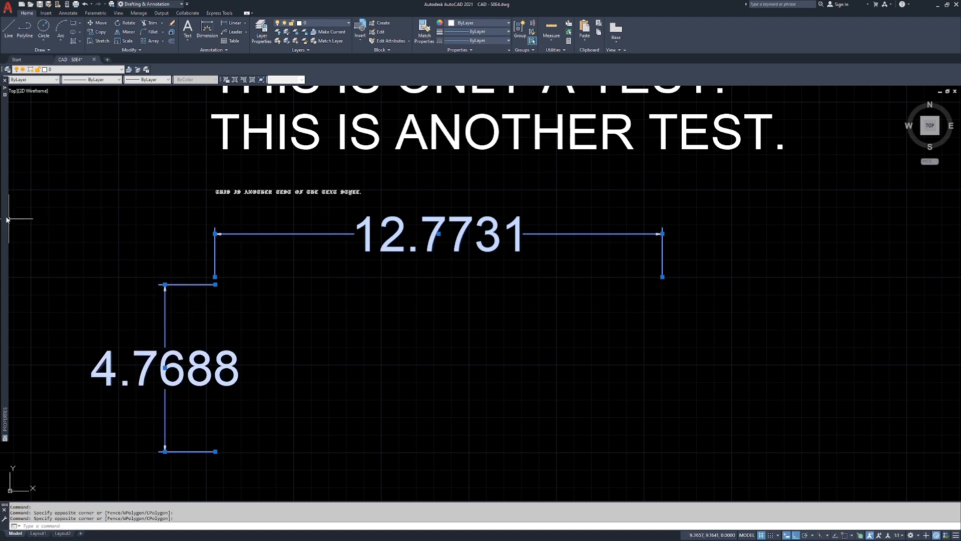
mouse_move(7, 219)
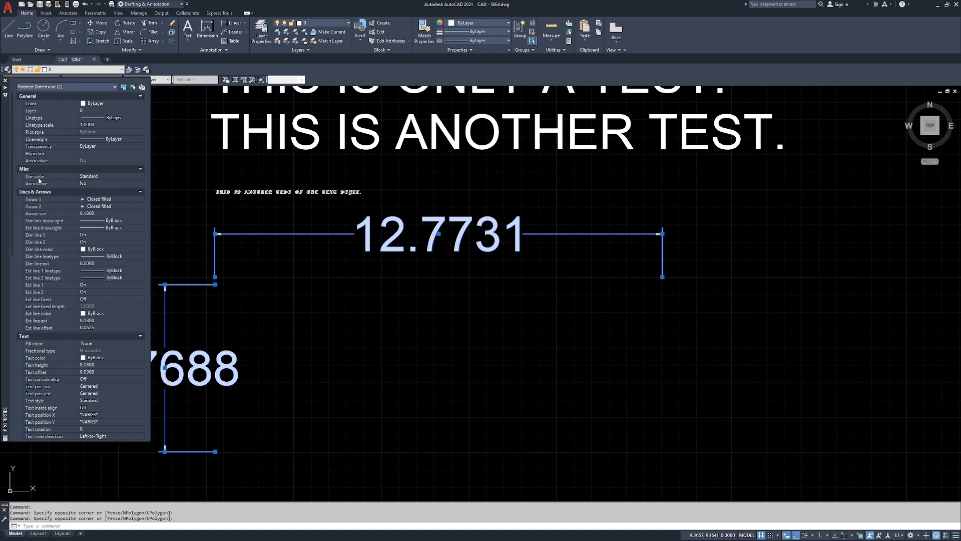
click(141, 179)
click(141, 177)
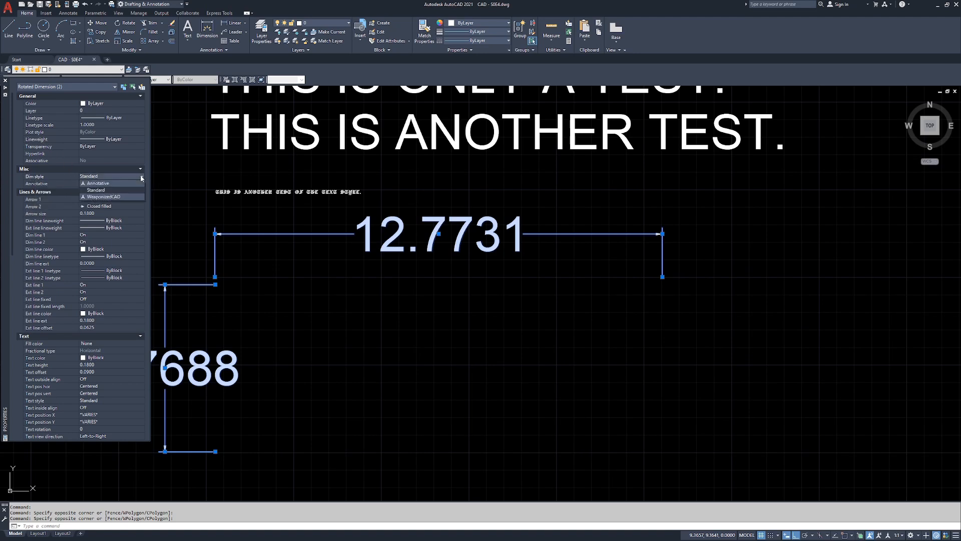
click(116, 196)
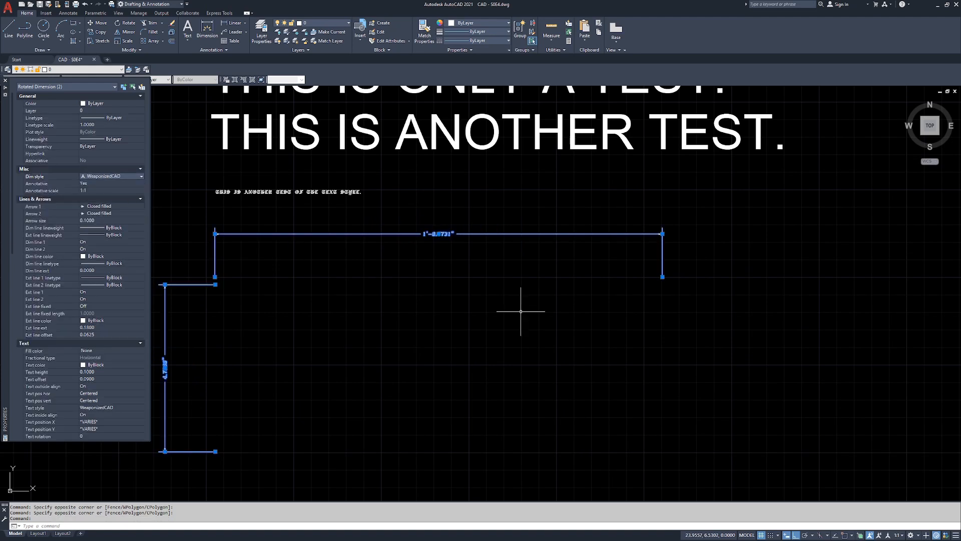
key(Escape)
key(Escape)
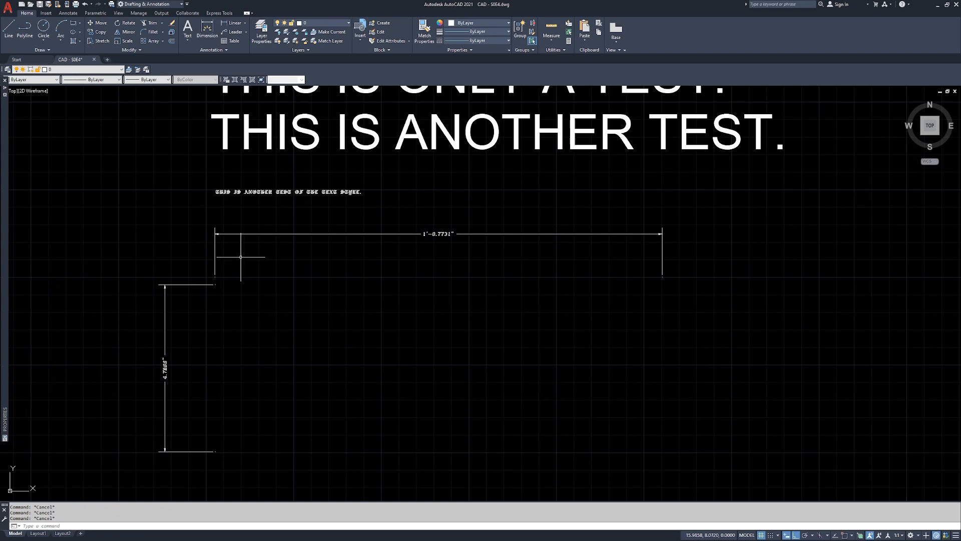
Examine the restyled dimensions up close and compare their text with the gothic sample text above
scroll(221, 234, up, 2)
scroll(220, 234, up, 2)
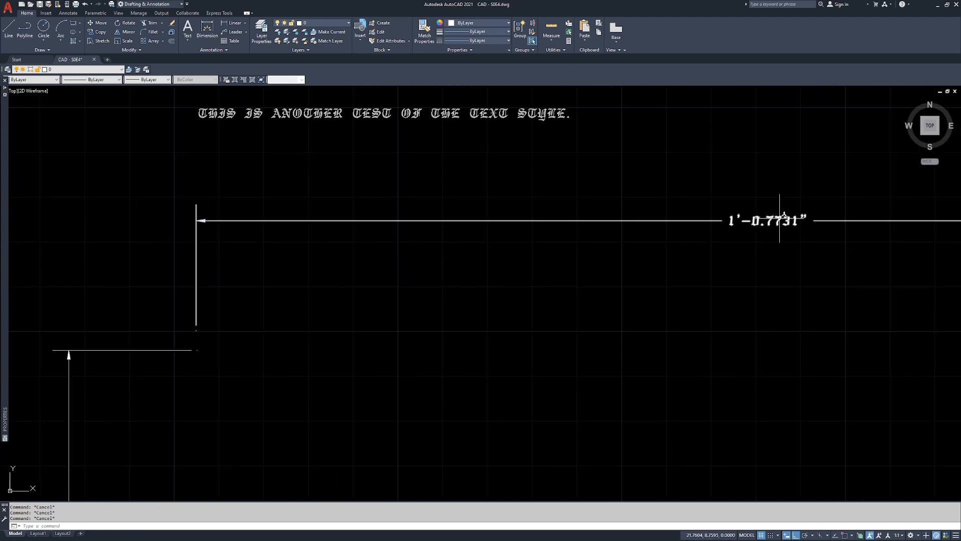
middle_drag(620, 422, 659, 289)
scroll(514, 346, down, 3)
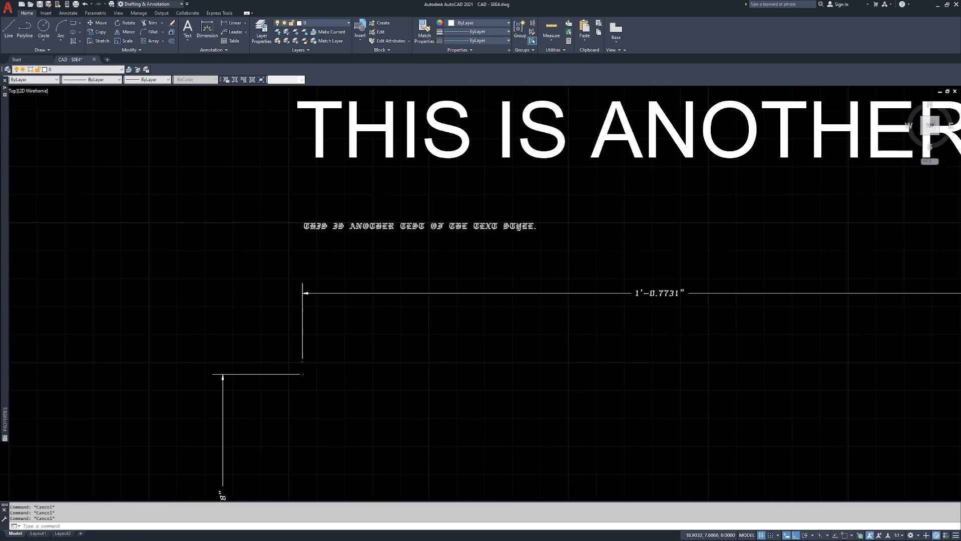
click(426, 232)
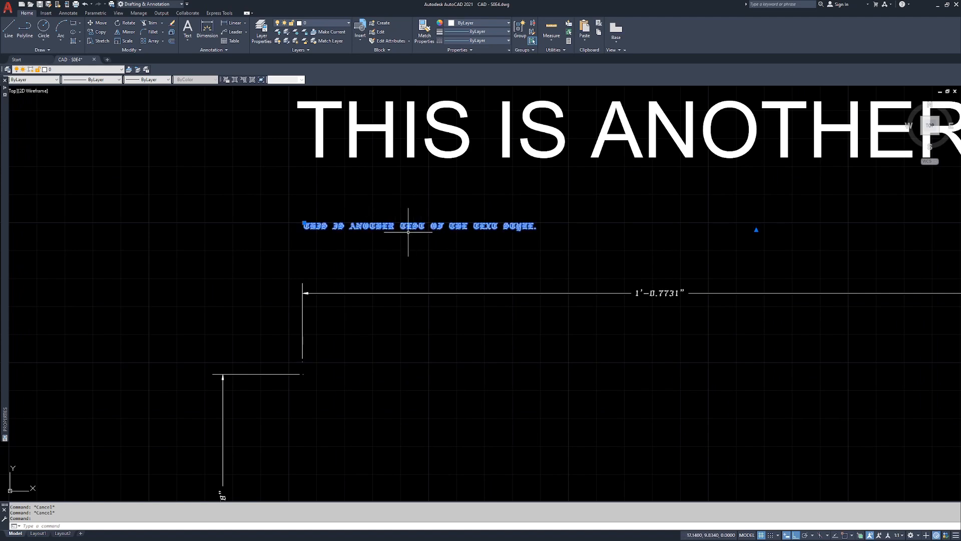
key(Escape)
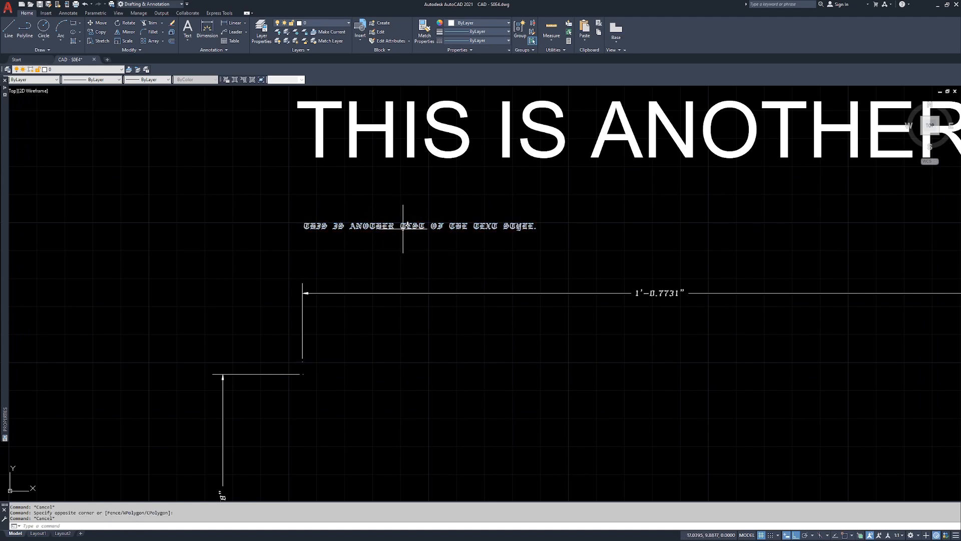
middle_drag(668, 303, 582, 275)
click(597, 259)
click(584, 261)
click(312, 197)
key(Escape)
click(331, 197)
key(Escape)
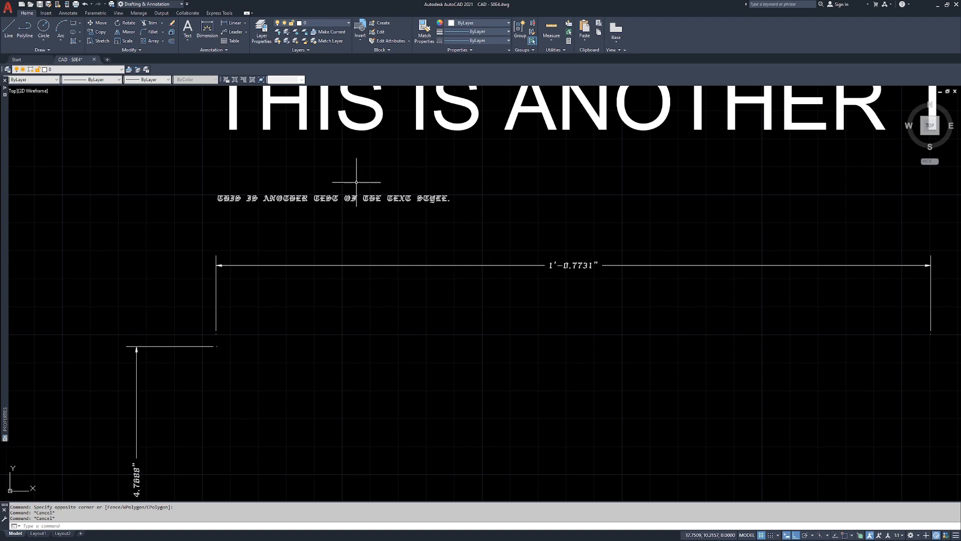
Change the font of the WeaponizedCAD text style to Arial
click(339, 200)
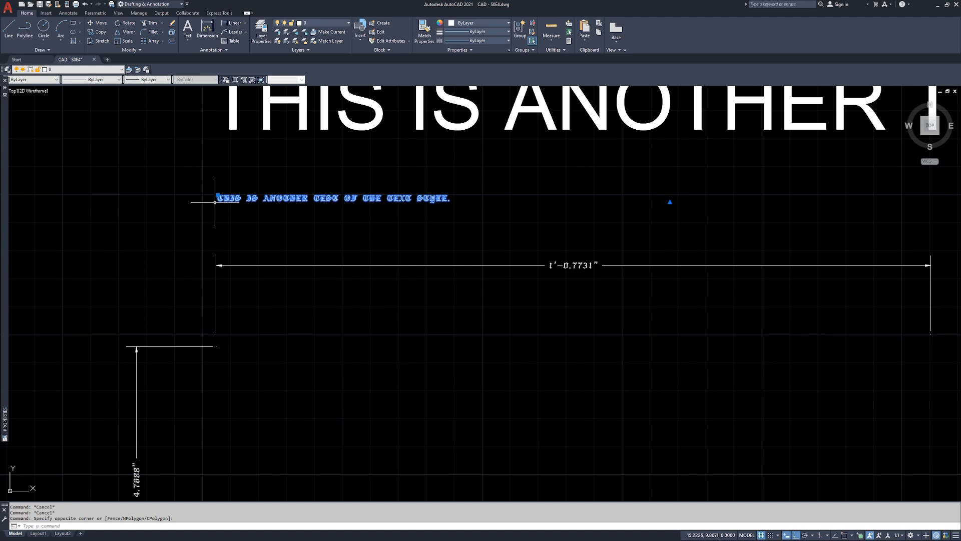
key(Escape)
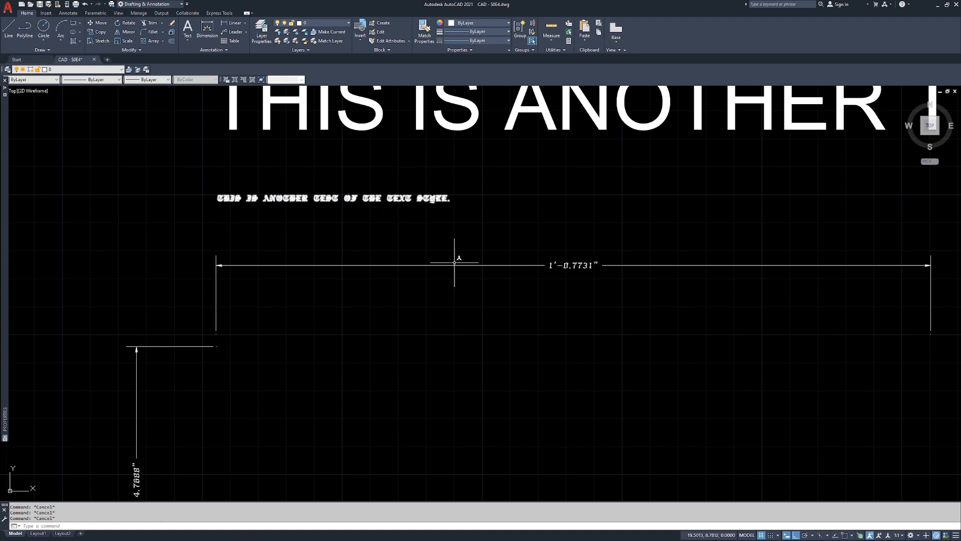
text(st)
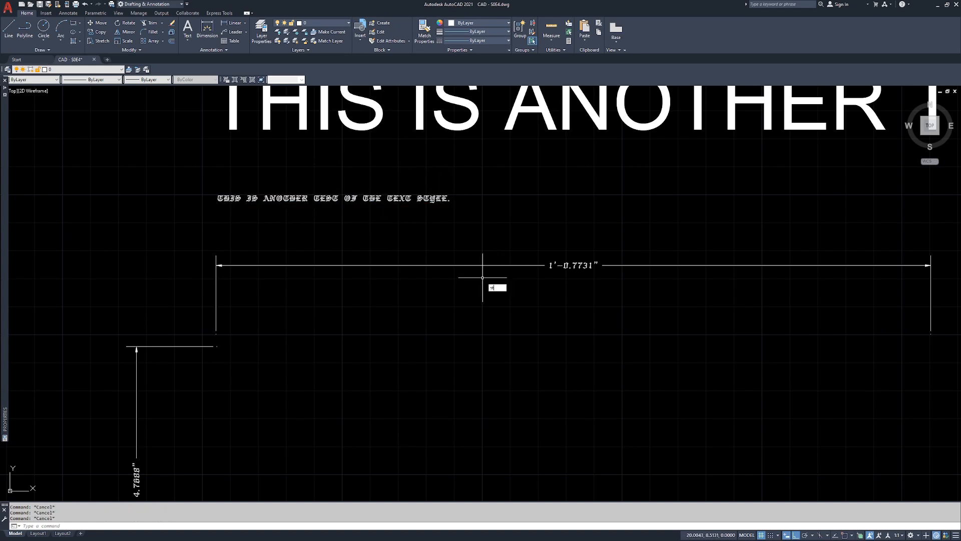
key(Return)
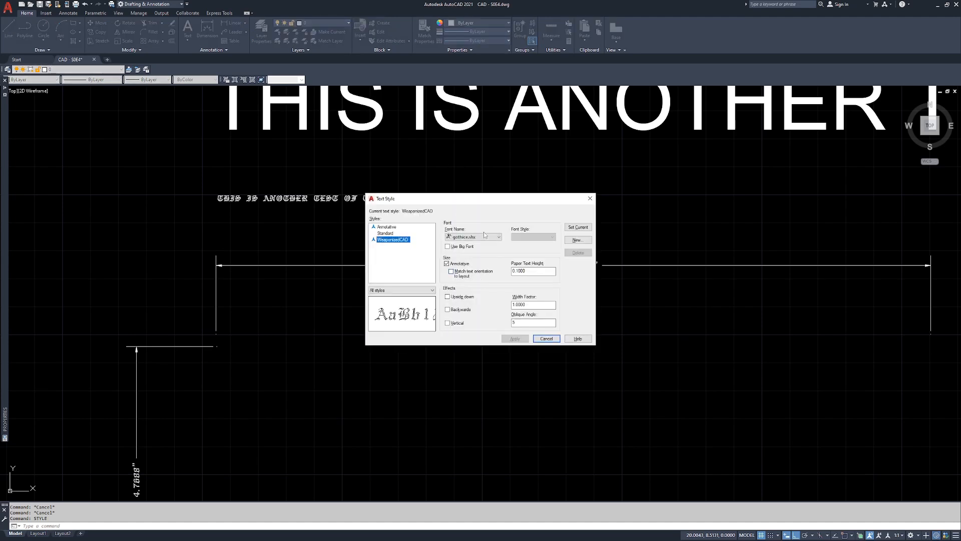
click(484, 237)
key(a)
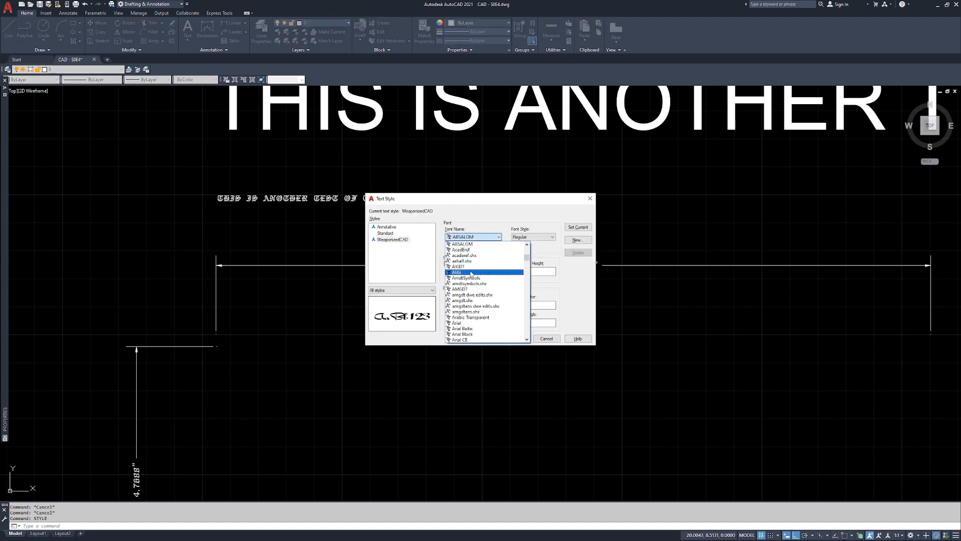
scroll(466, 293, down, 2)
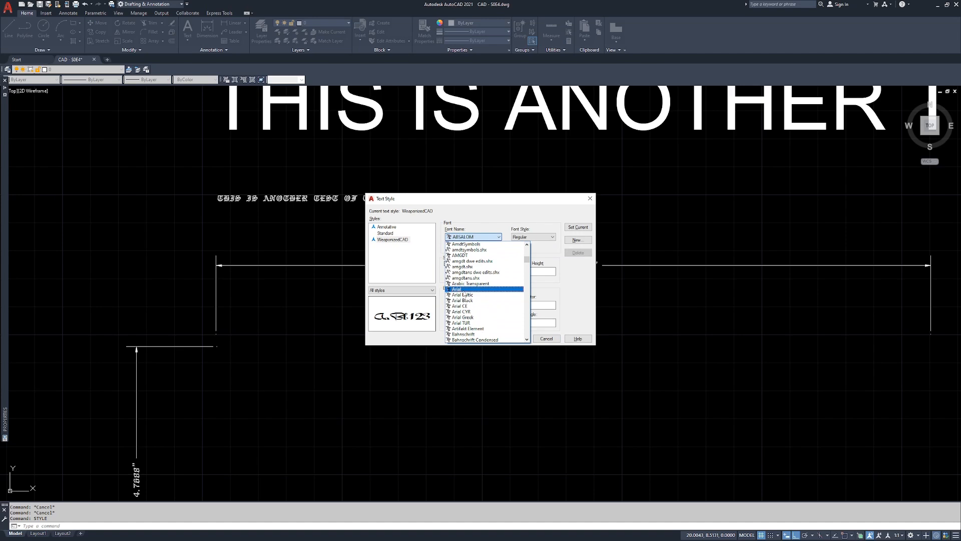
click(463, 289)
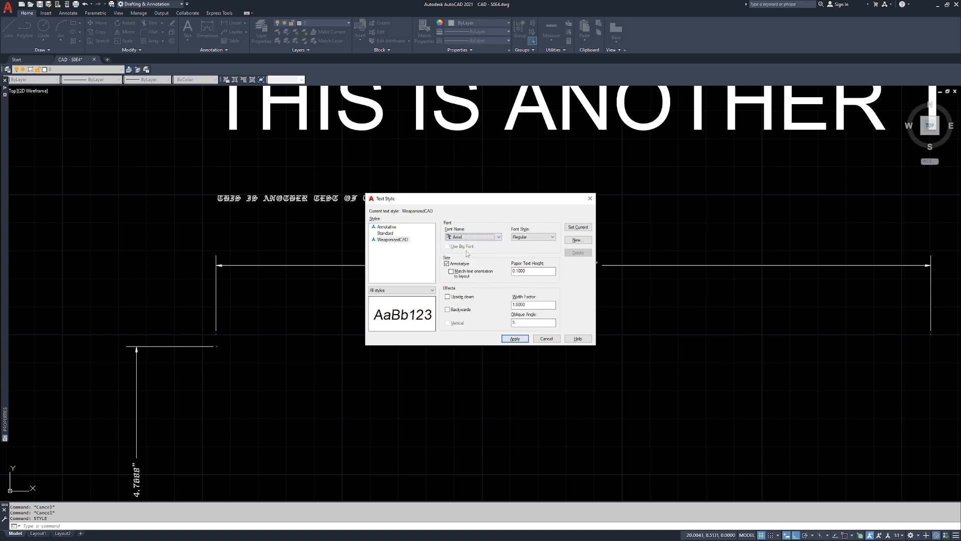
Set the text style's oblique angle to 0, apply the changes and close the style settings
drag(520, 323, 498, 325)
text(0)
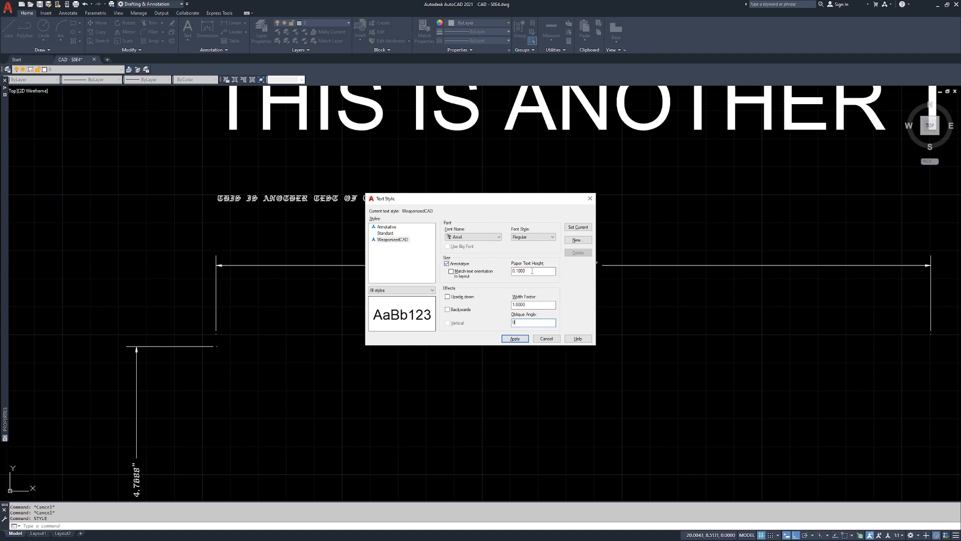
click(515, 339)
click(545, 340)
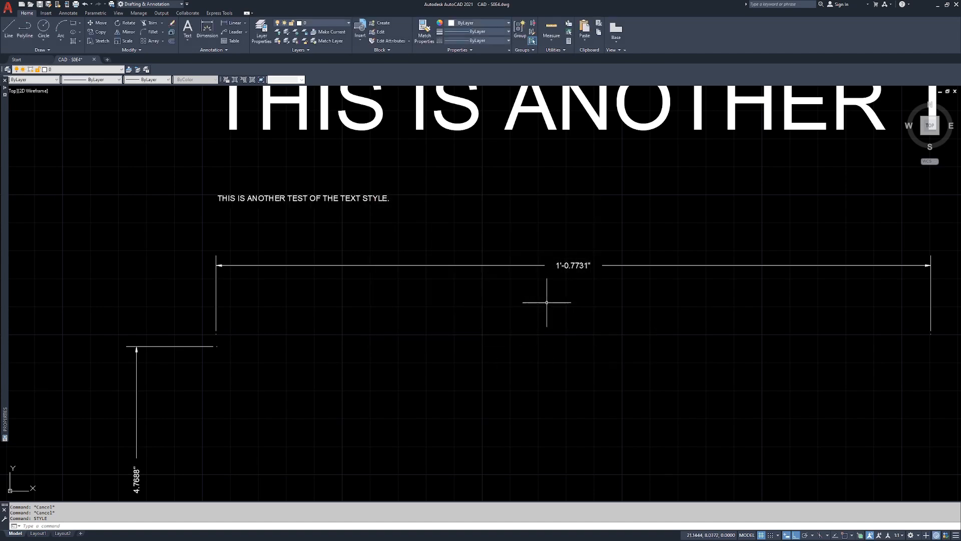
Examine the small sample text and both dimensions in the revised text style, along with the larger sample lines above
click(269, 198)
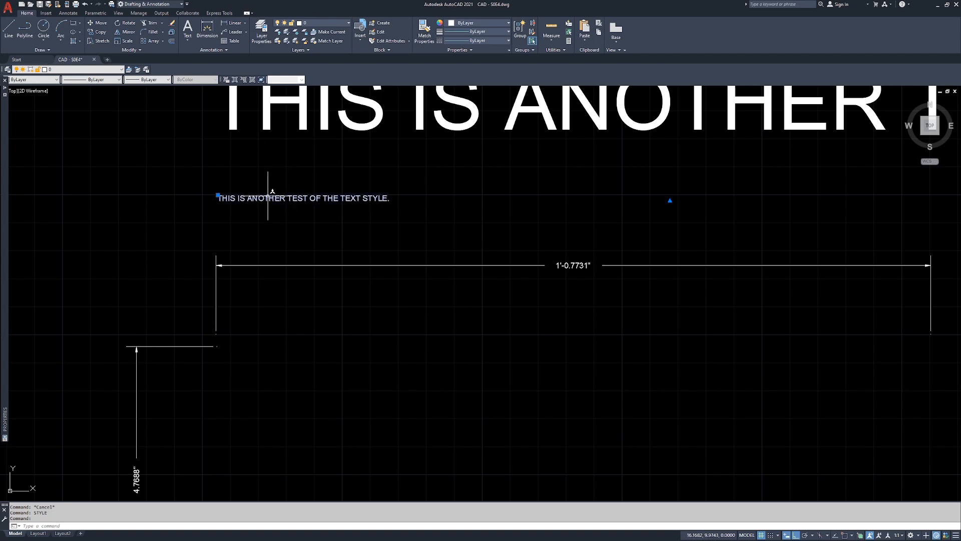
key(Escape)
key(Escape)
key(Escape)
middle_drag(411, 287, 426, 225)
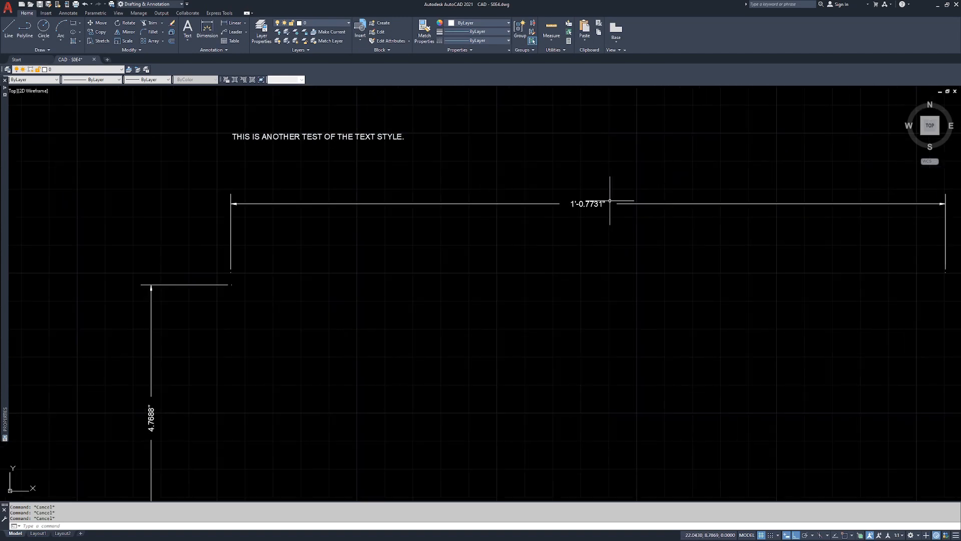
mouse_move(160, 423)
middle_down()
mouse_move(202, 342)
mouse_move(202, 262)
middle_up()
scroll(316, 478, down, 4)
scroll(481, 219, down, 2)
middle_drag(481, 219, 475, 340)
scroll(488, 256, up, 2)
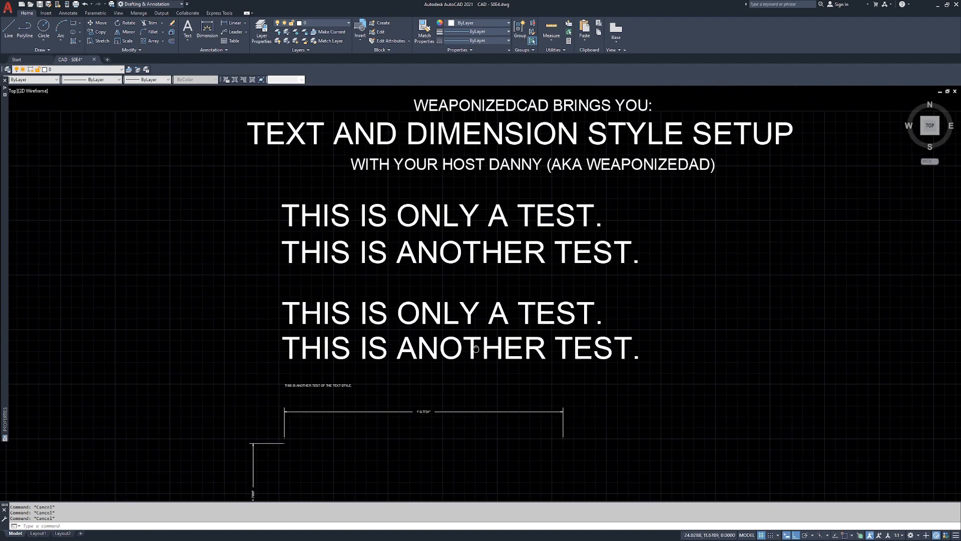